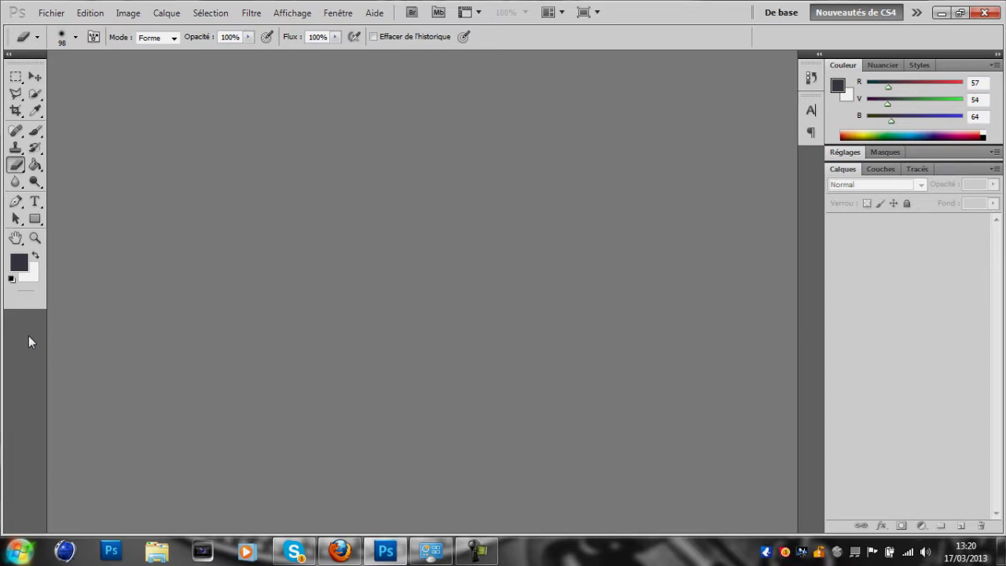
Open the Youtube folder in a file explorer window.
left_click(19, 550)
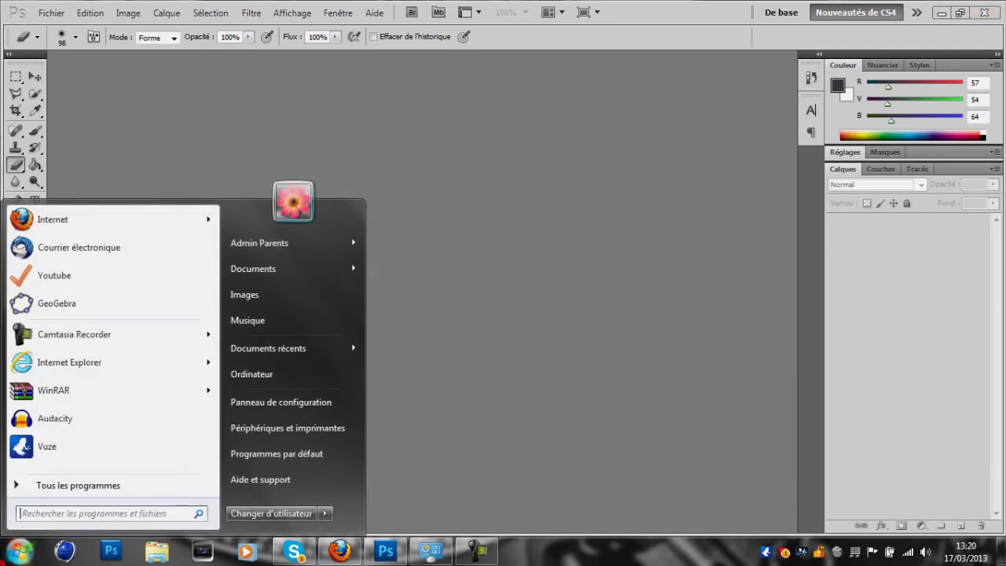
left_click(127, 285)
left_click_drag(314, 110, 550, 100)
left_click(878, 418)
left_click(678, 433)
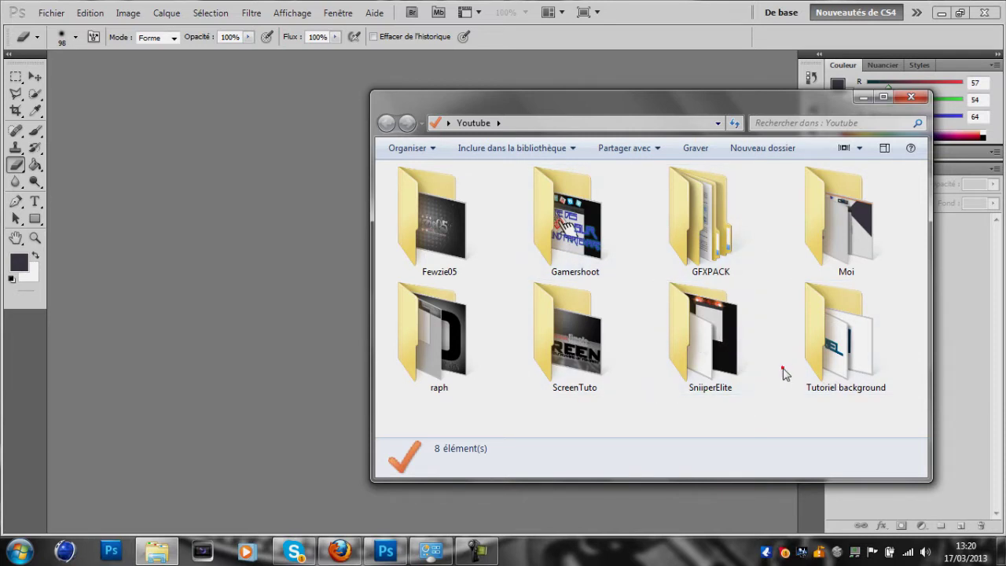
Open Template partenaire background.psd from the GFXPACK folder in Photoshop.
double_click(823, 351)
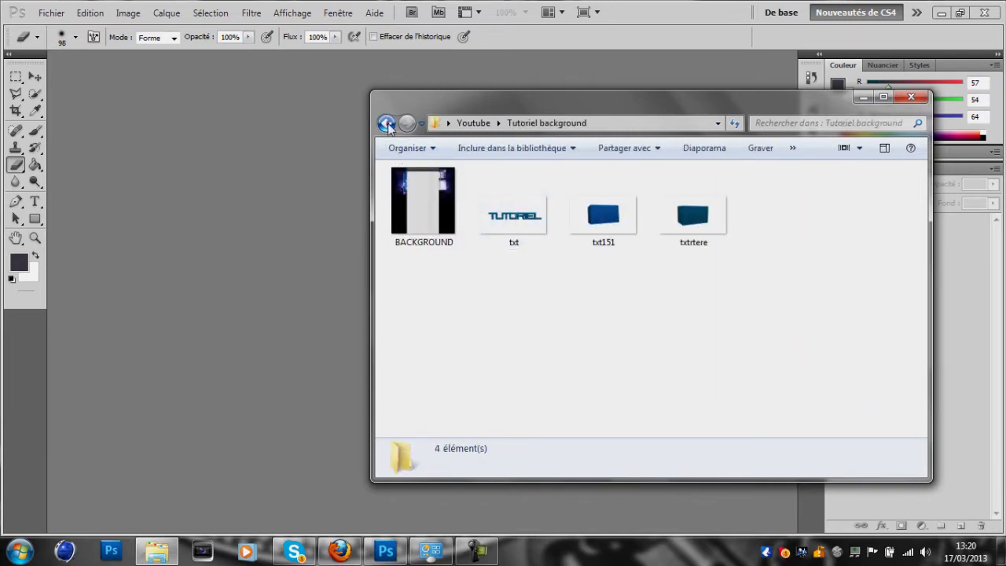
left_click(386, 123)
double_click(672, 191)
left_click(646, 381)
left_click_drag(643, 329, 270, 326)
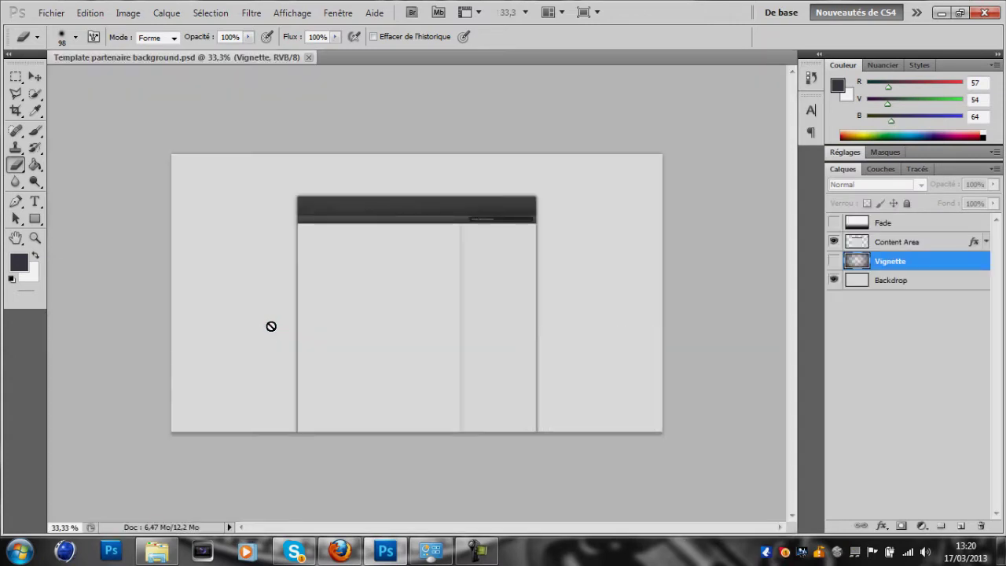
key("ctrl+plus")
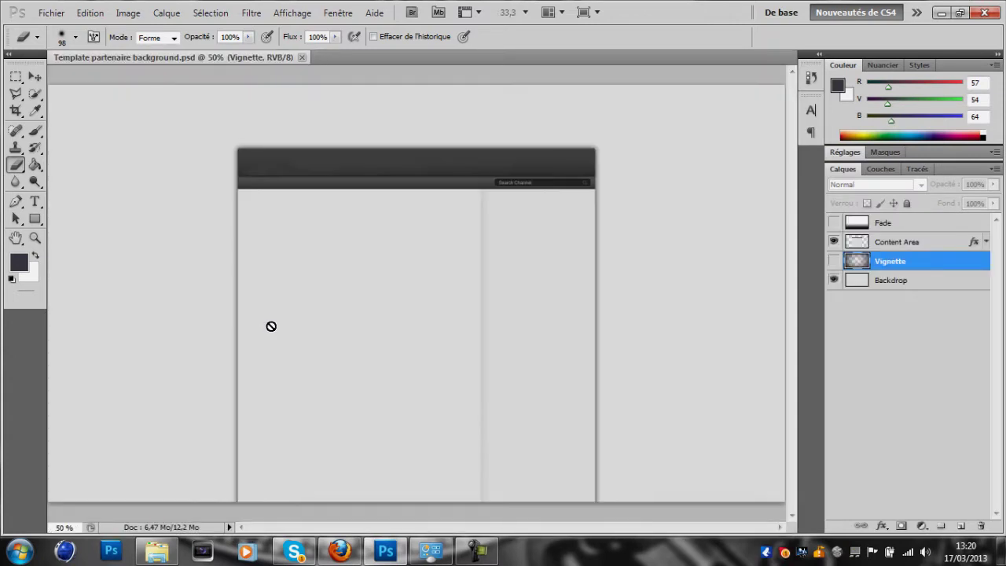
Select the Backdrop layer and activate the Move tool.
left_click(880, 280)
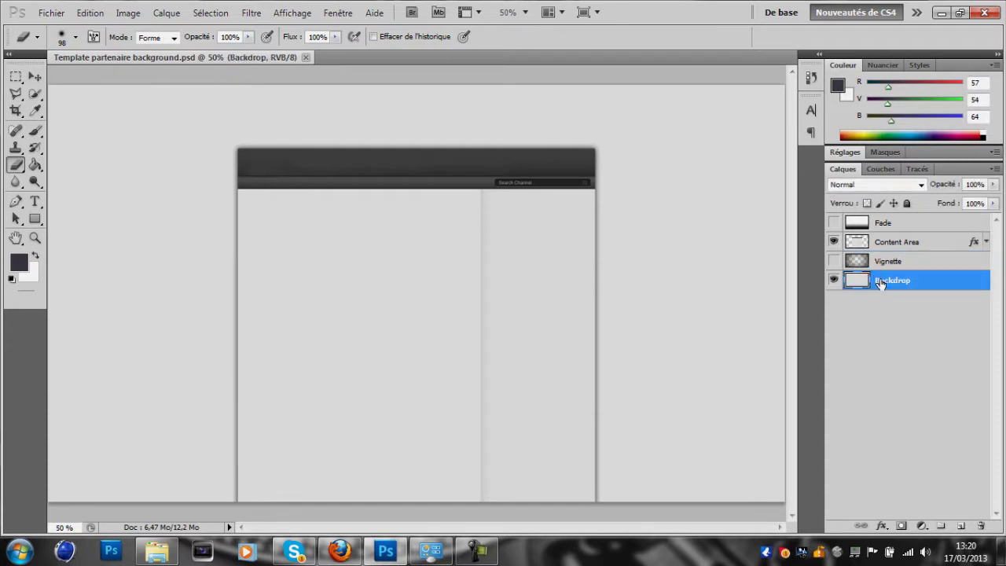
left_click(34, 76)
left_click(17, 77)
left_click(33, 78)
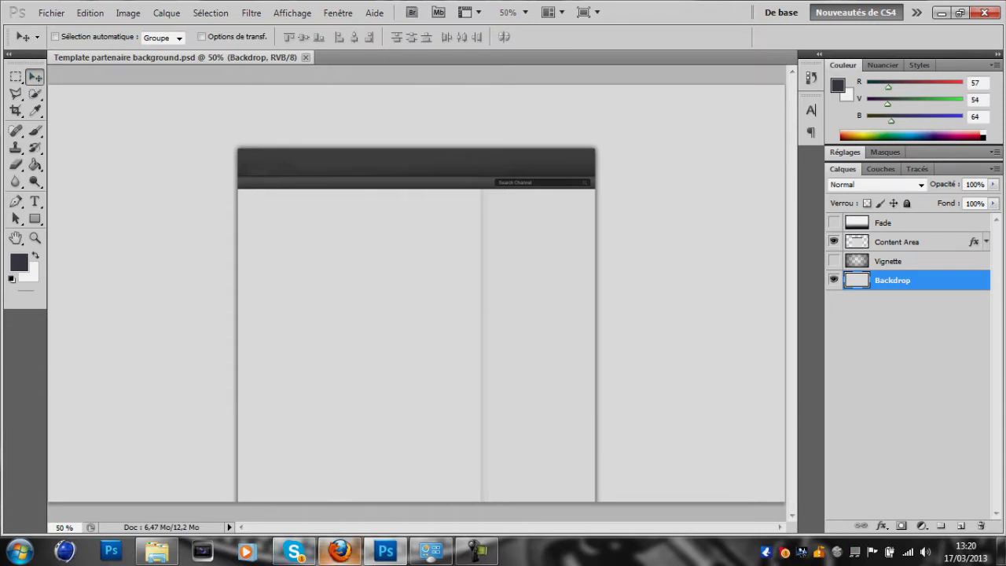
Switch to Firefox to examine the YouTube channel's banner as a reference, and return to Photoshop.
mouse_move(340, 555)
left_click(340, 553)
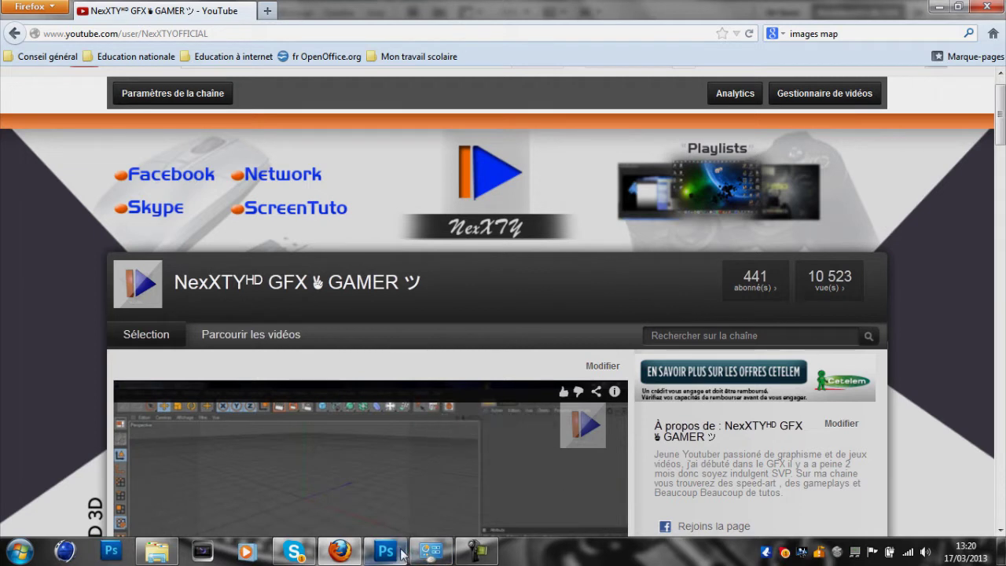
mouse_move(403, 555)
left_click(339, 550)
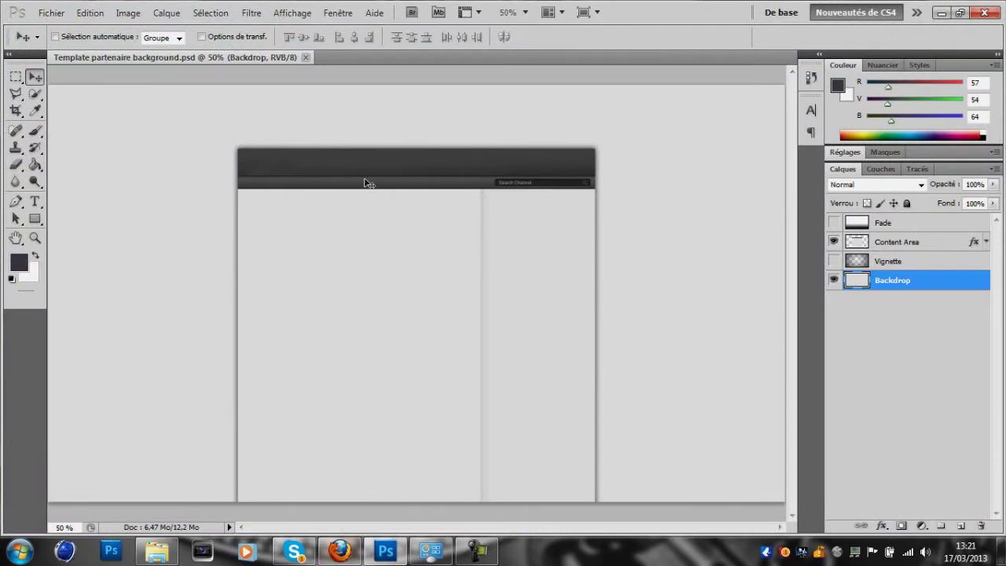
Draw a thin, wide rectangle shape in #151515 just above the middle of the template's dark header.
left_click(34, 218)
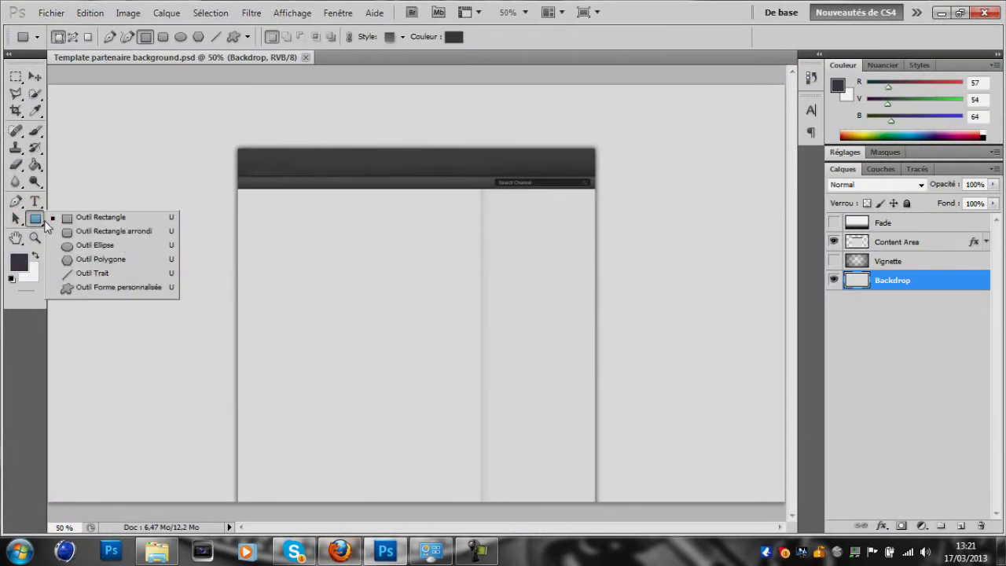
left_click(12, 279)
left_click(18, 261)
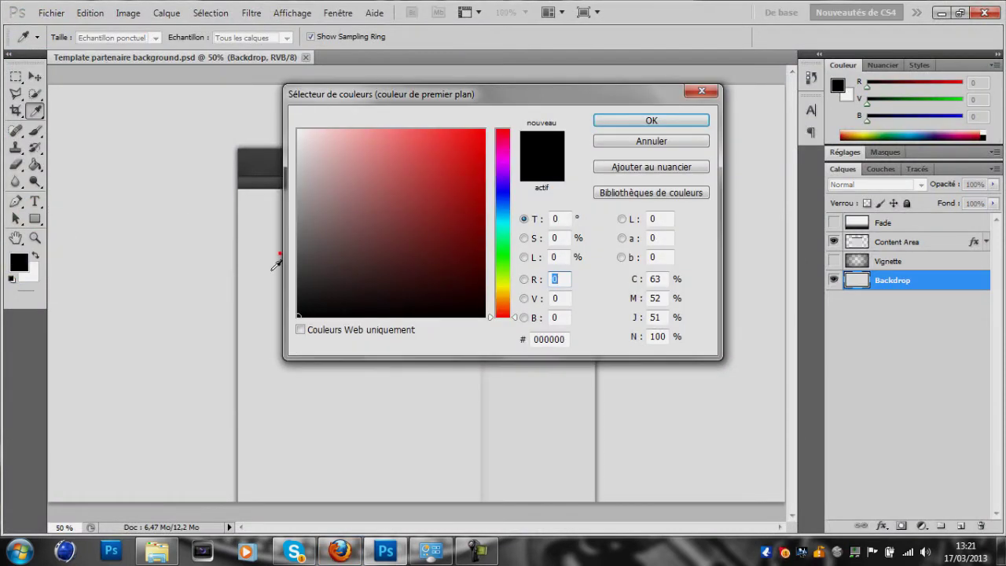
left_click(295, 286)
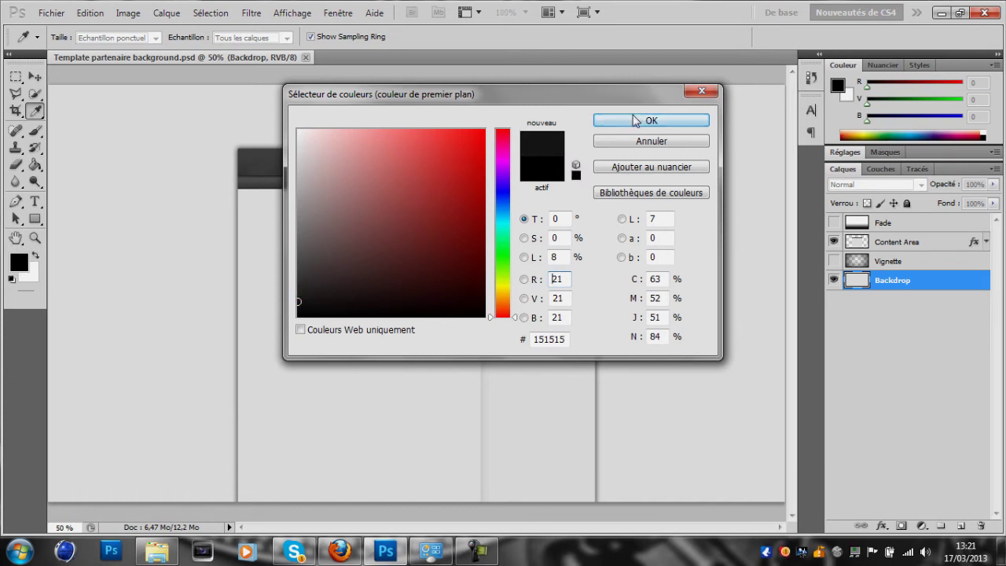
left_click(632, 116)
key("ctrl+plus")
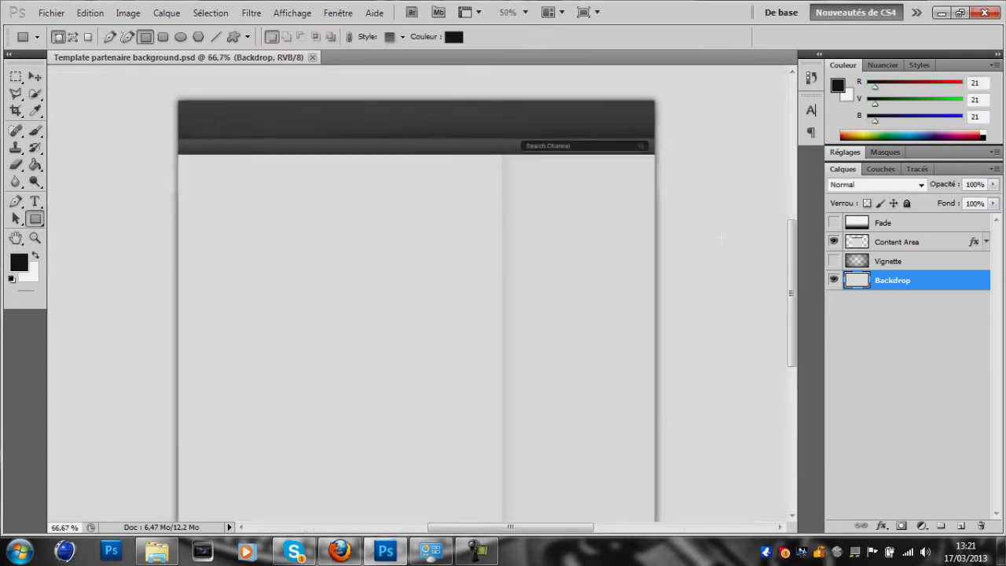
left_click_drag(796, 327, 803, 284)
left_click_drag(357, 225, 487, 239)
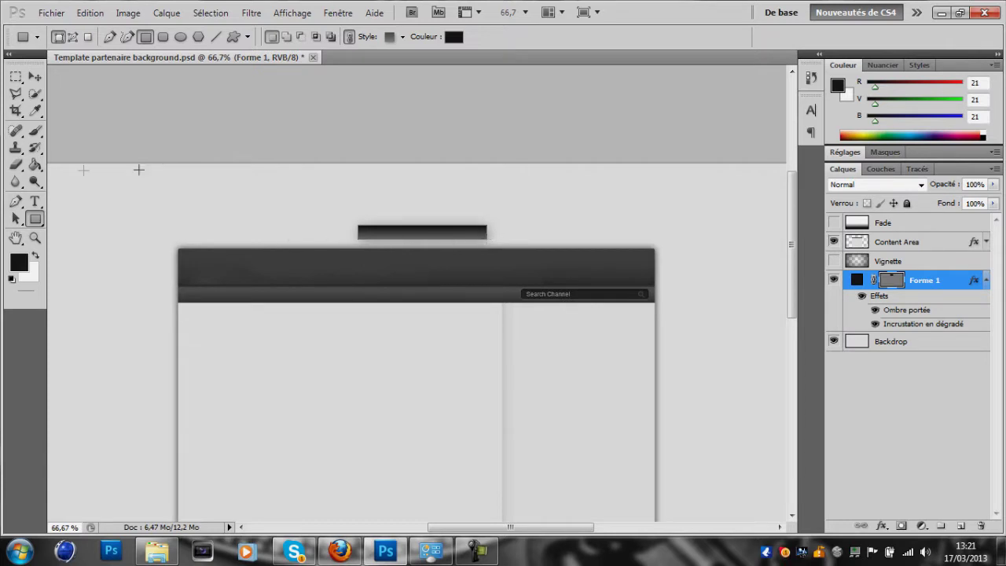
Rasterize the rectangle's shape layer and fade out both of its ends with the soft Eraser.
left_click(16, 166)
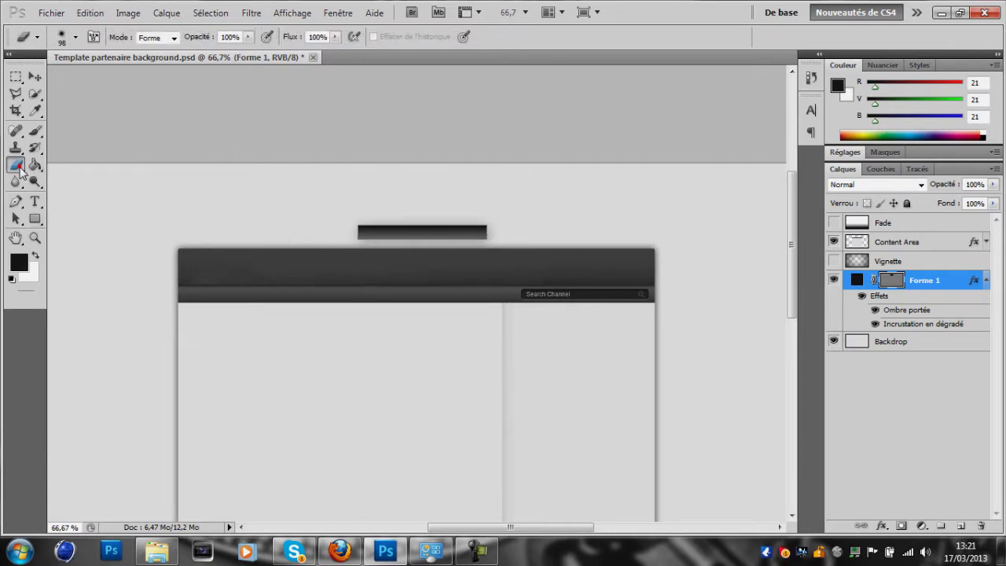
left_click(40, 164)
left_click(148, 191)
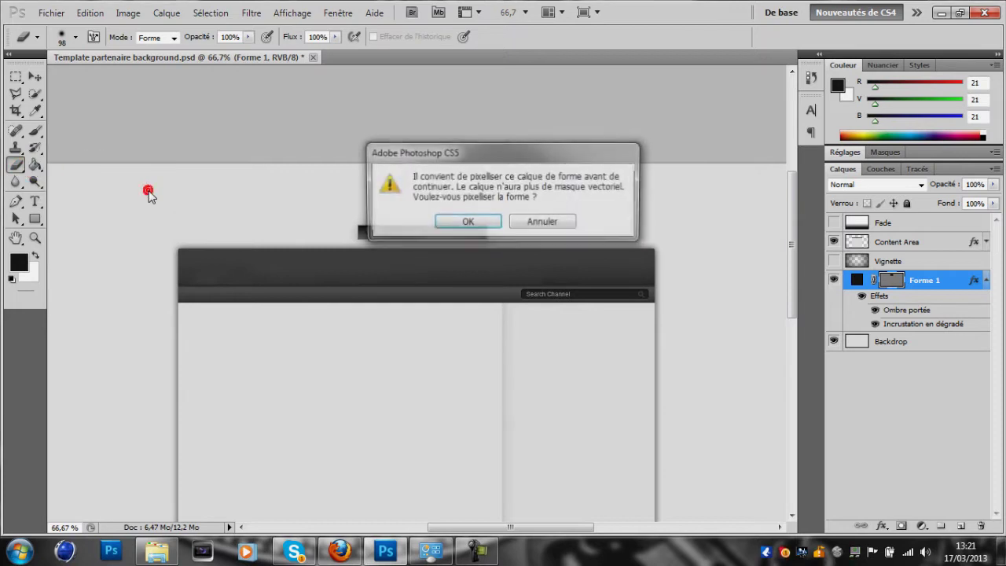
left_click(467, 221)
left_click(76, 37)
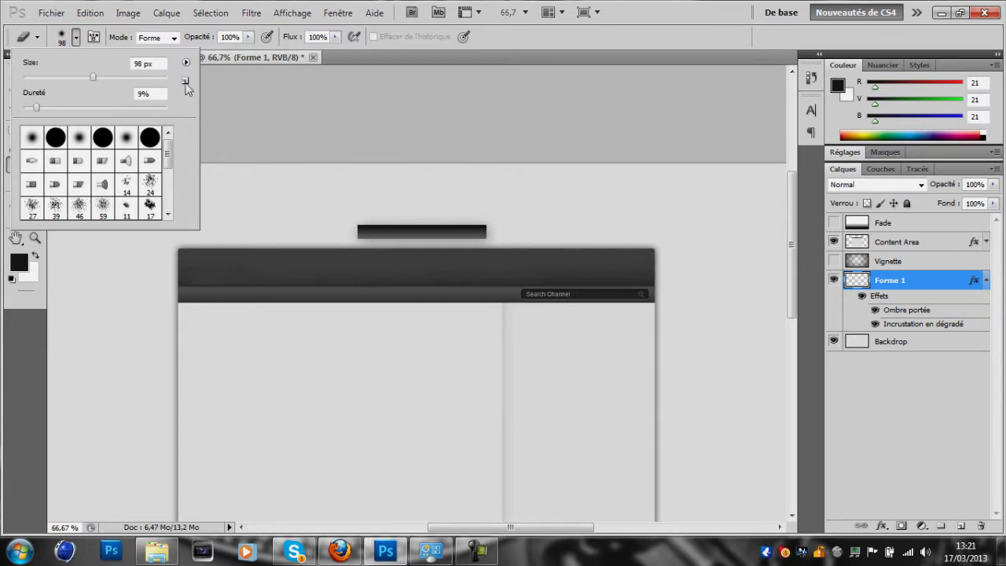
left_click(272, 106)
left_click(350, 215)
left_click(492, 214)
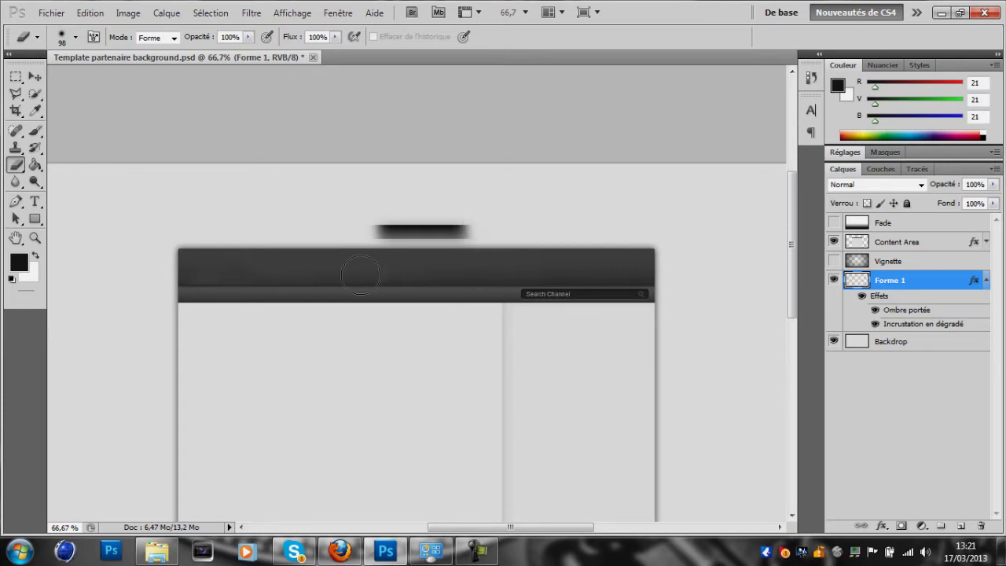
Add the text "NexXTY" in white (#ffffff) and centre it on the faded dark bar.
left_click(33, 75)
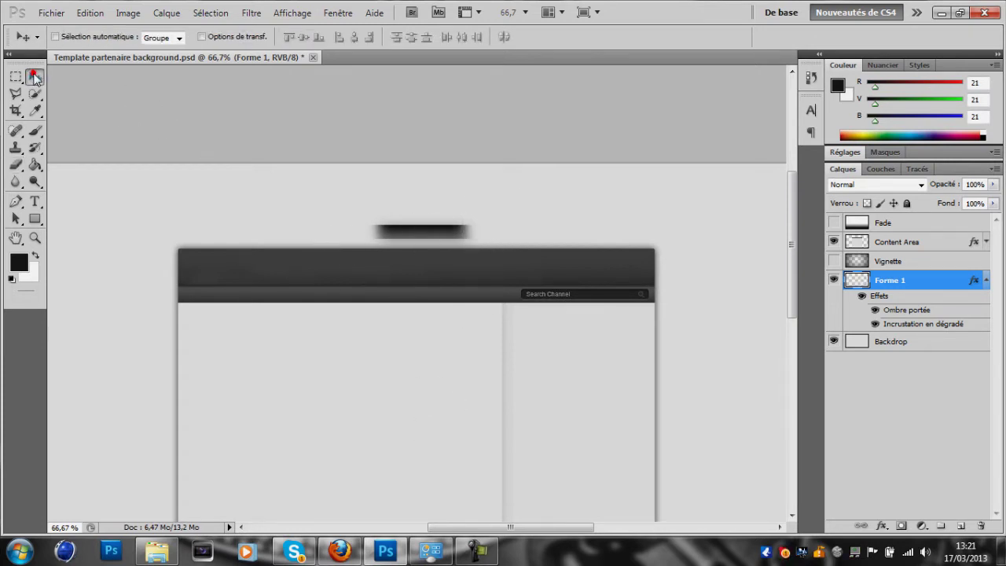
left_click_drag(241, 286, 242, 288)
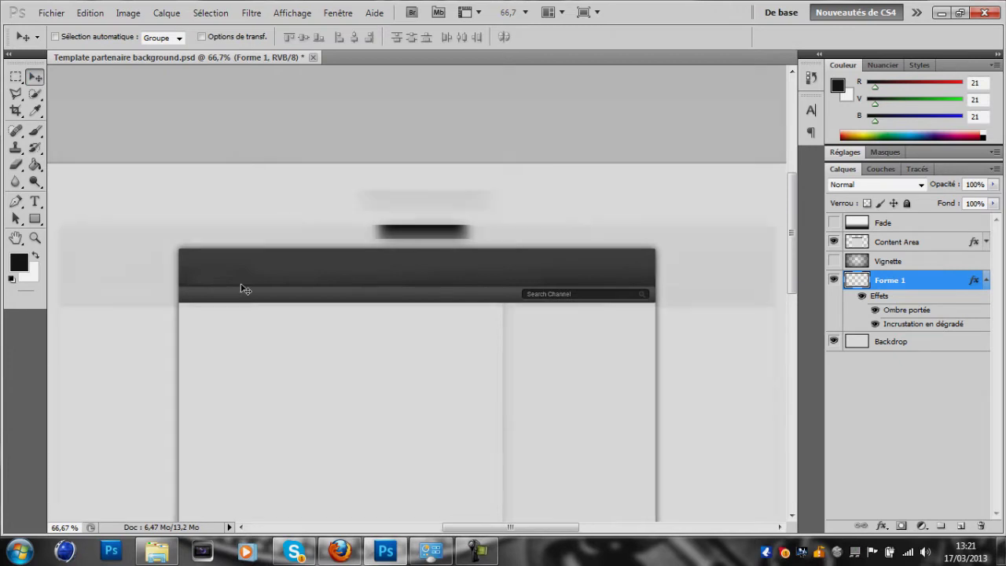
key("ctrl+1")
left_click(34, 202)
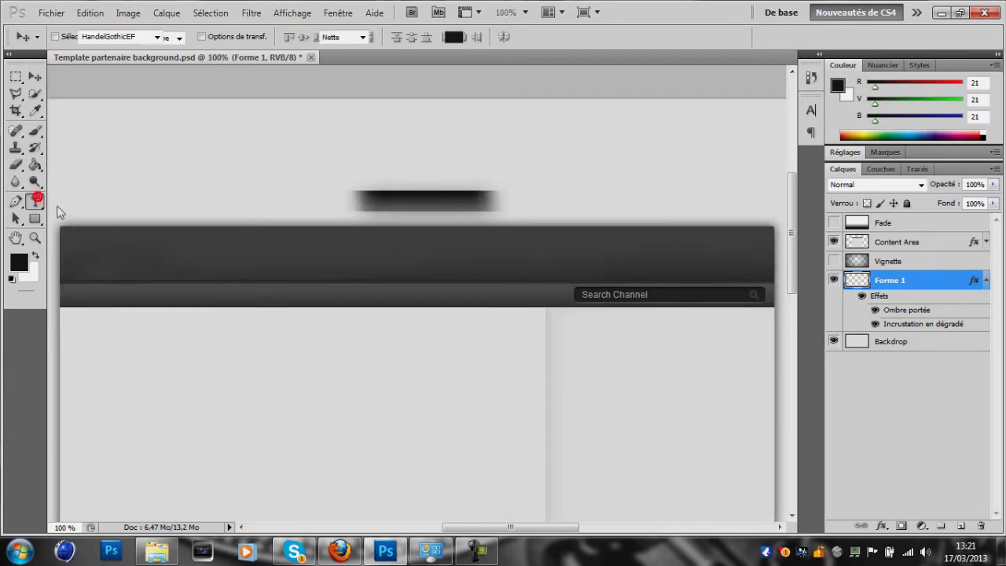
left_click(454, 37)
left_click(299, 130)
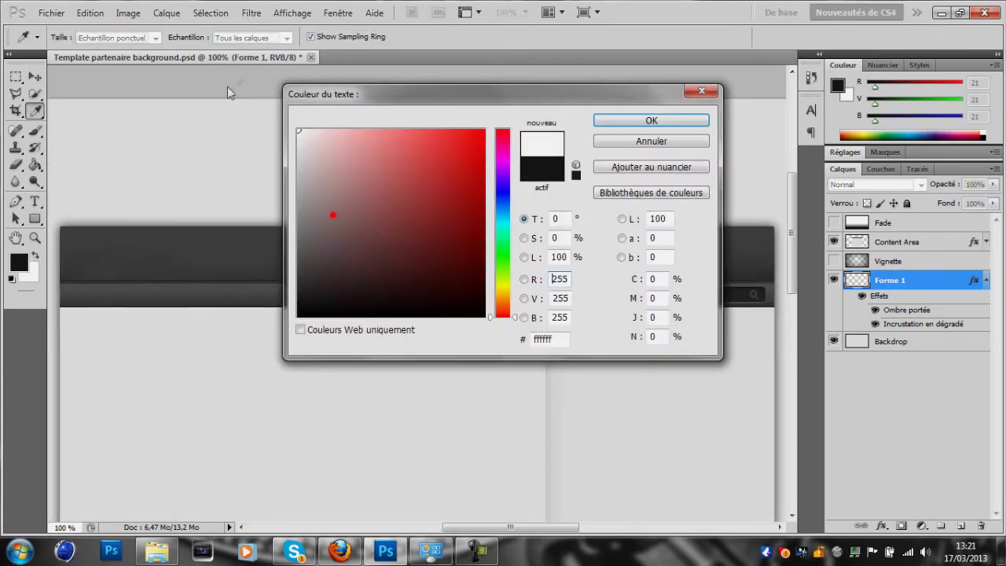
left_click(617, 124)
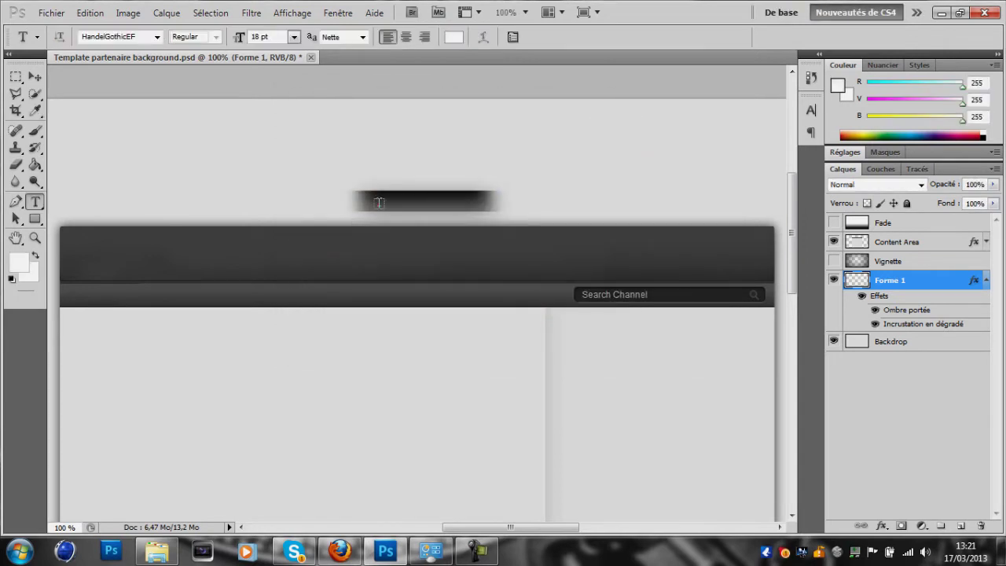
left_click(378, 203)
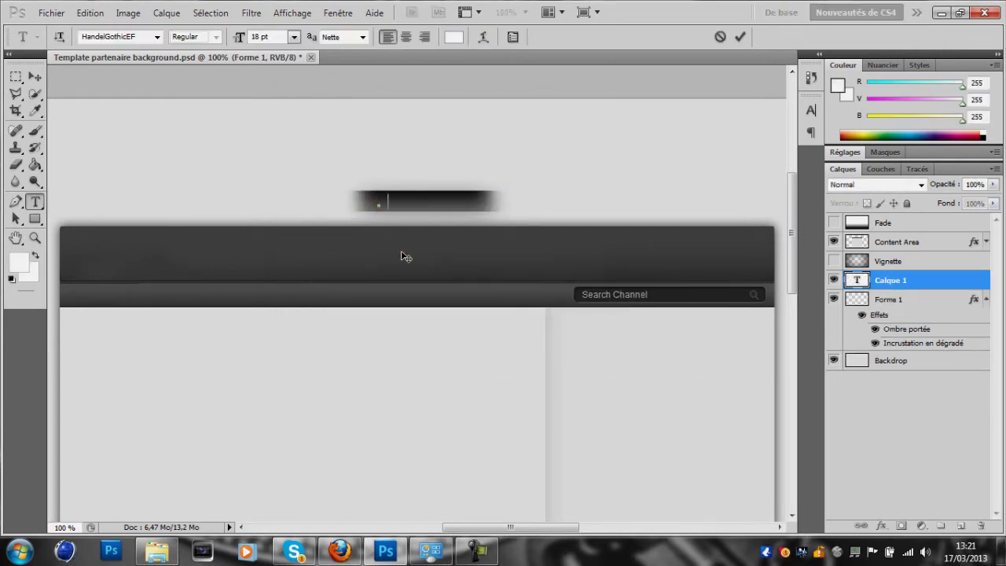
type("NexXTV")
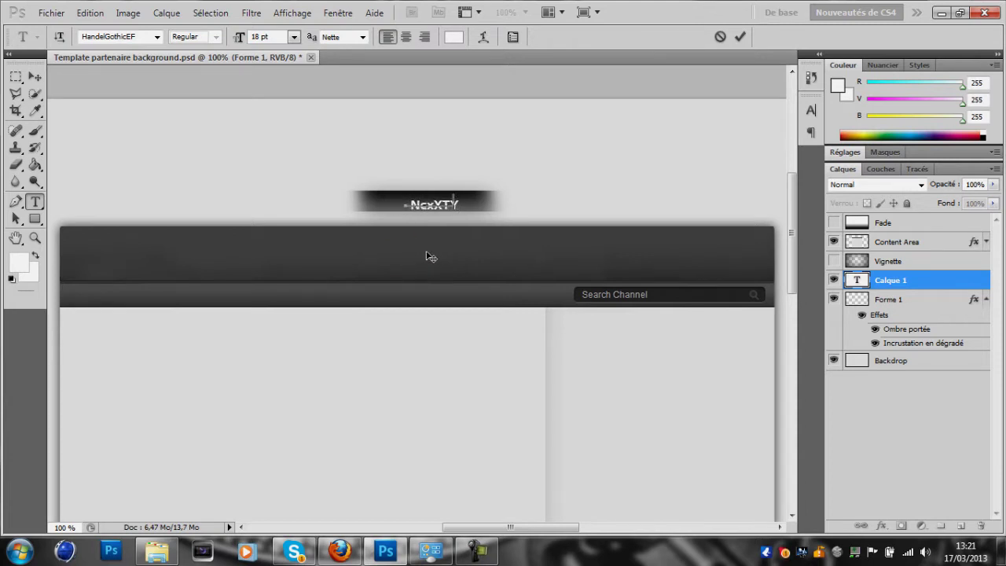
left_click_drag(423, 254, 429, 257)
left_click(927, 289)
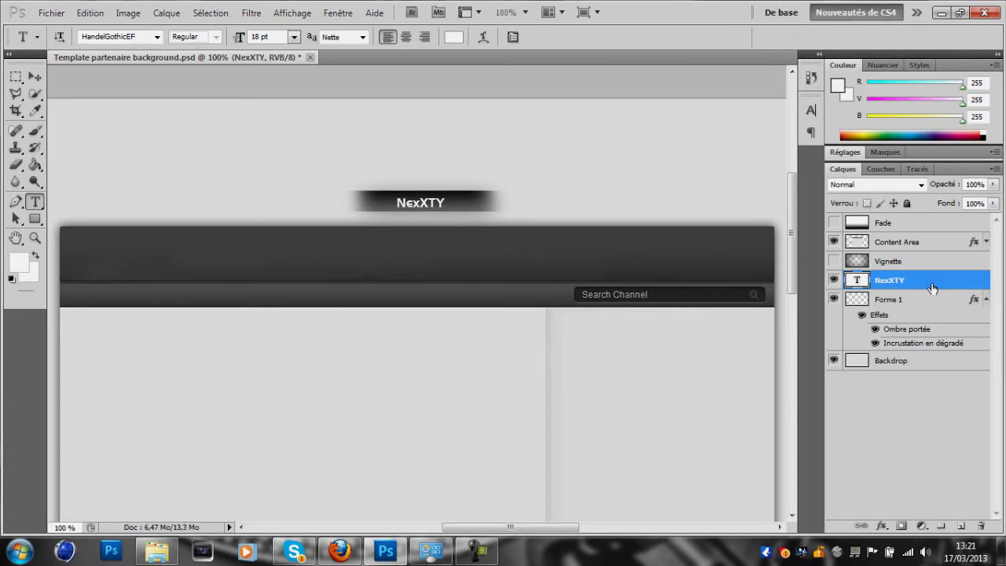
Apply a linear gradient overlay to the NexXTY text layer with 32% opacity and a 61° angle.
double_click(932, 288)
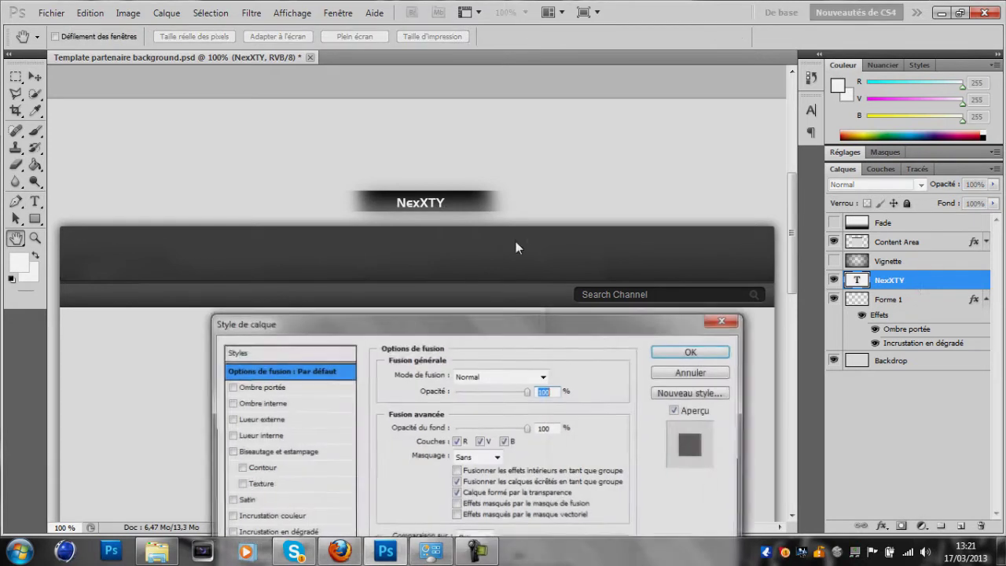
left_click_drag(513, 308, 779, 182)
left_click(456, 420)
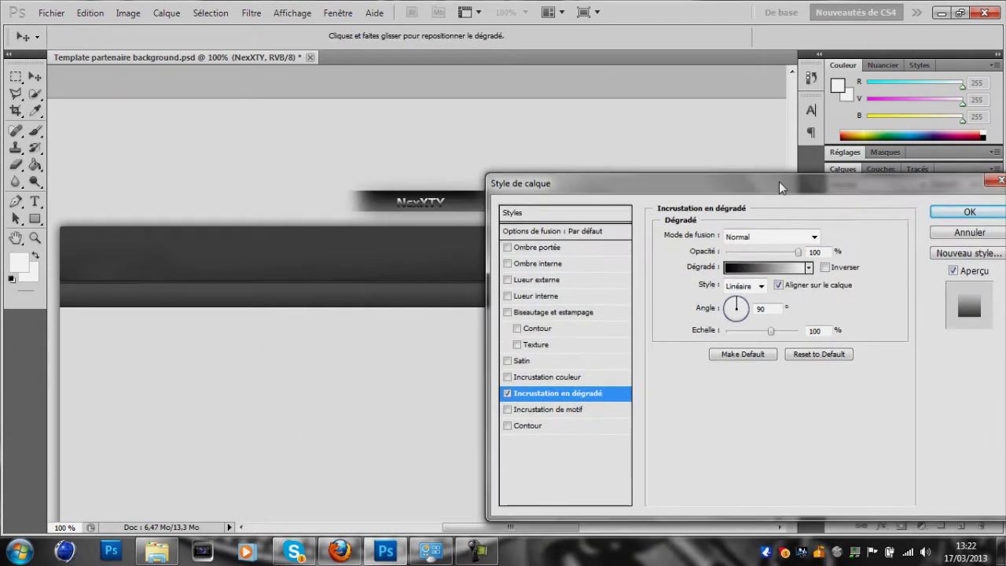
left_click(745, 251)
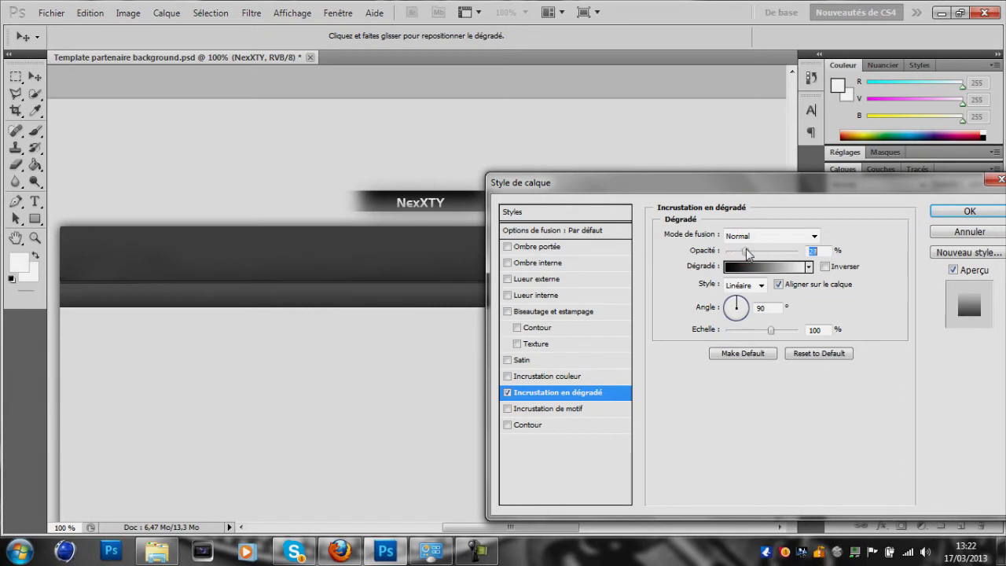
left_click_drag(746, 251, 749, 252)
left_click_drag(737, 318, 742, 308)
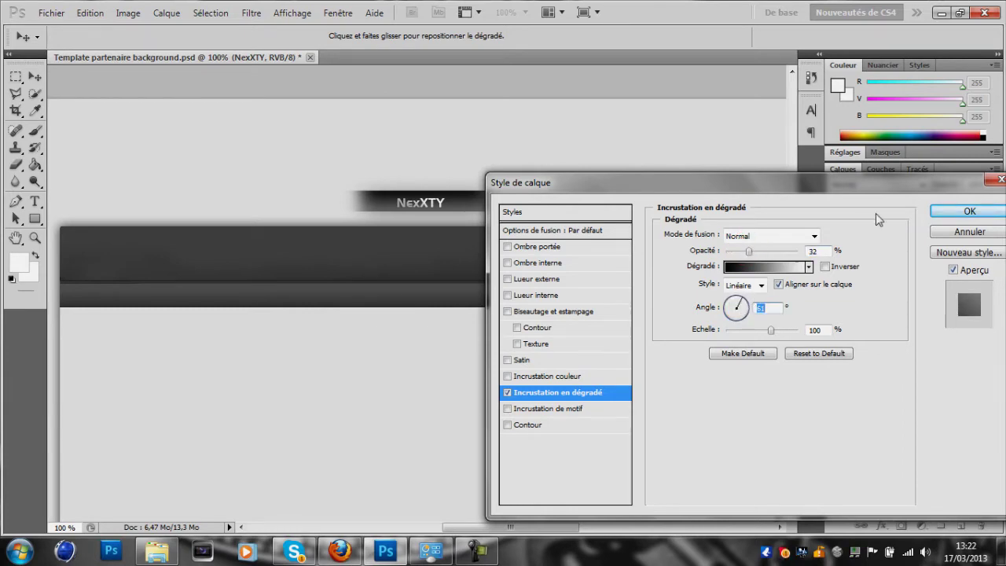
left_click(940, 211)
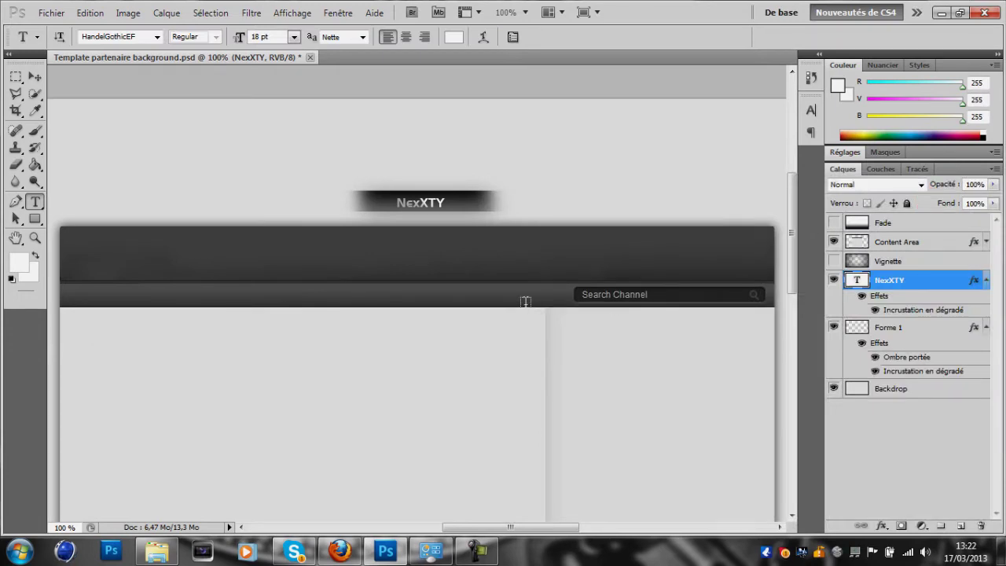
Check the reference channel page in Firefox, and draw a white square shape above the Backdrop layer, tucked behind the NexXTY bar.
left_click(340, 550)
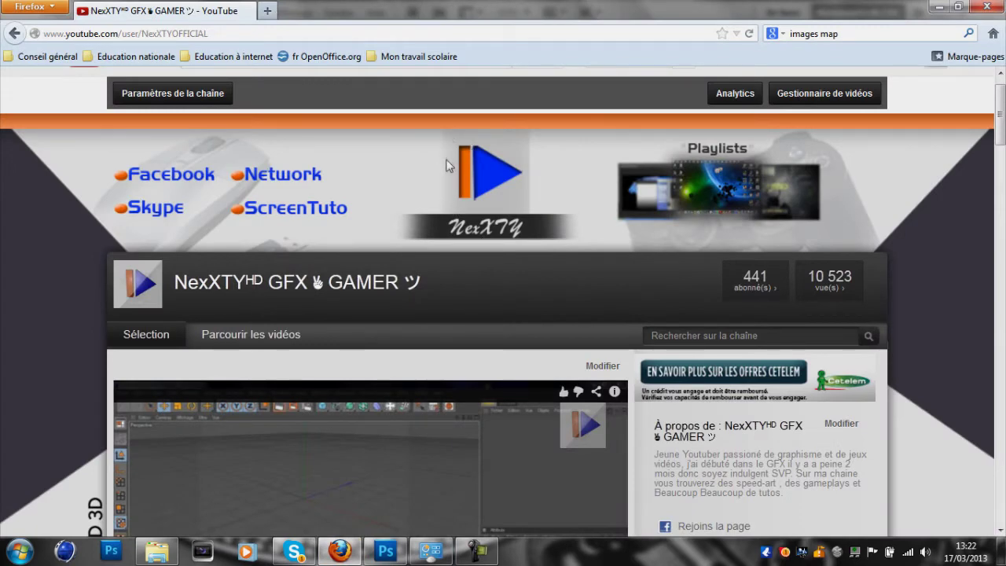
left_click(340, 550)
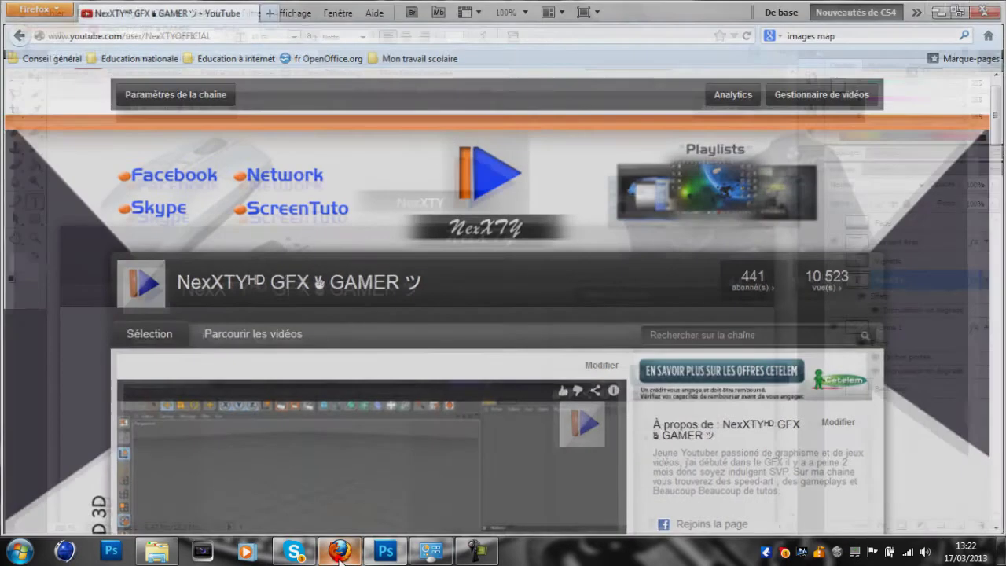
left_click(34, 218)
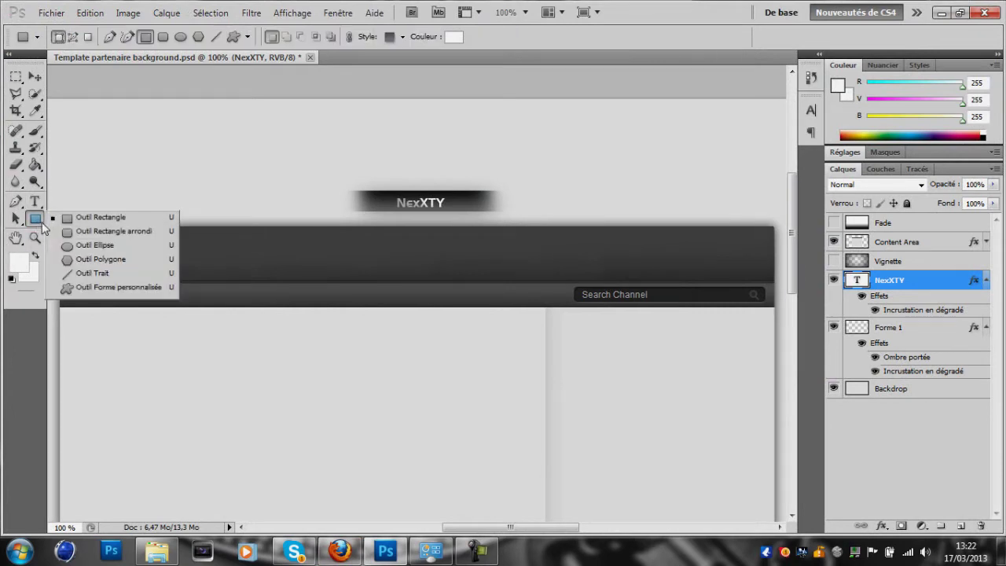
left_click(34, 218)
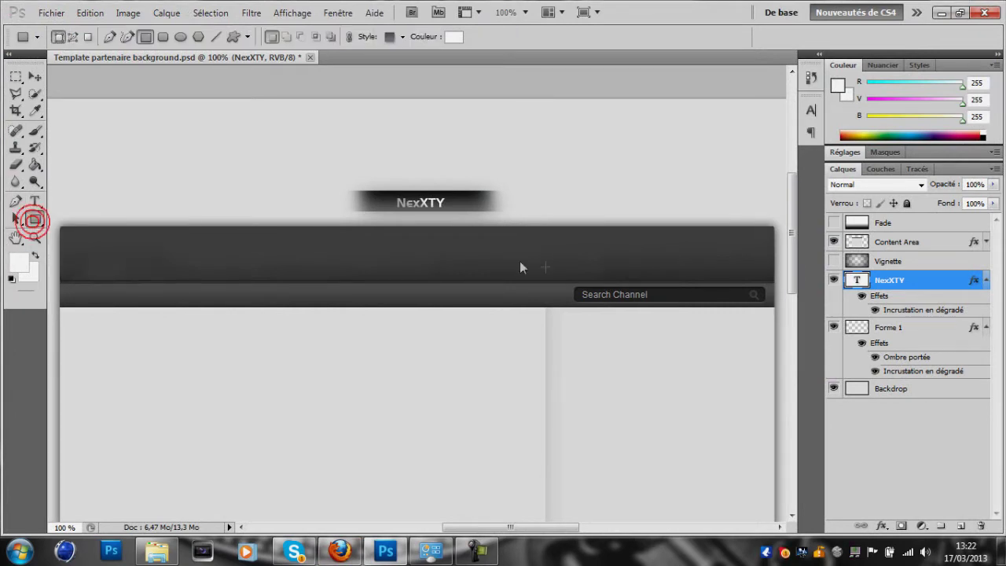
left_click(902, 330)
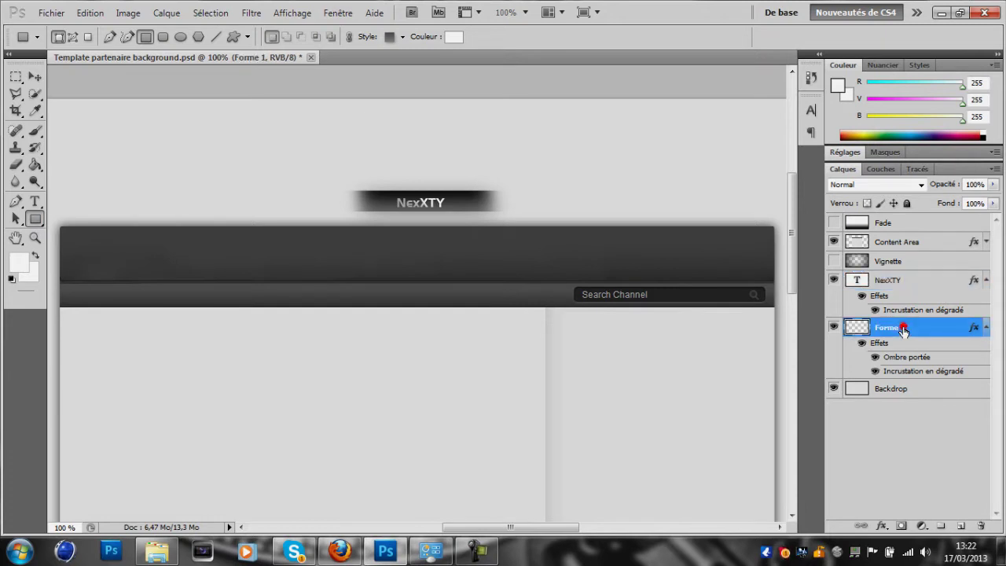
left_click(902, 390)
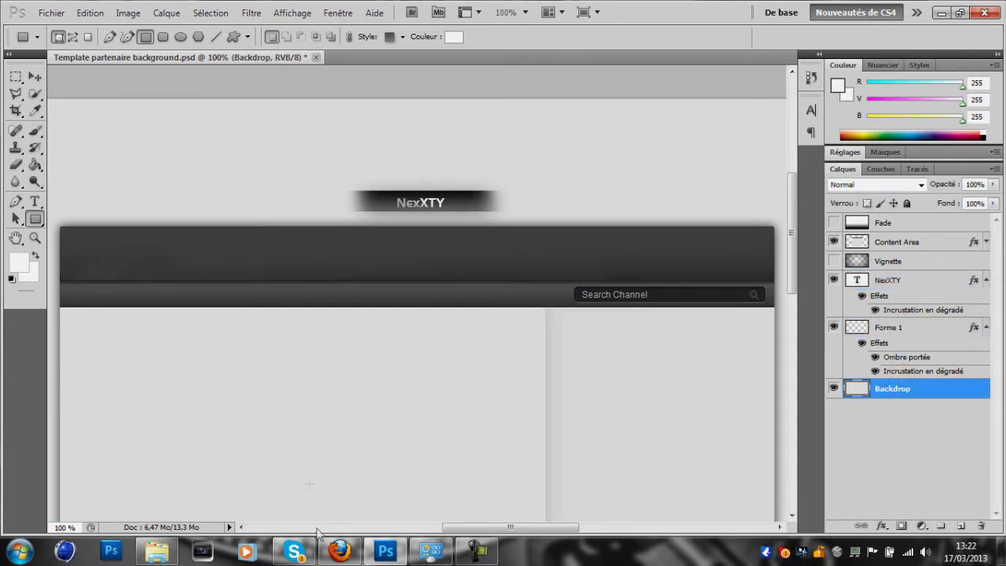
left_click(339, 550)
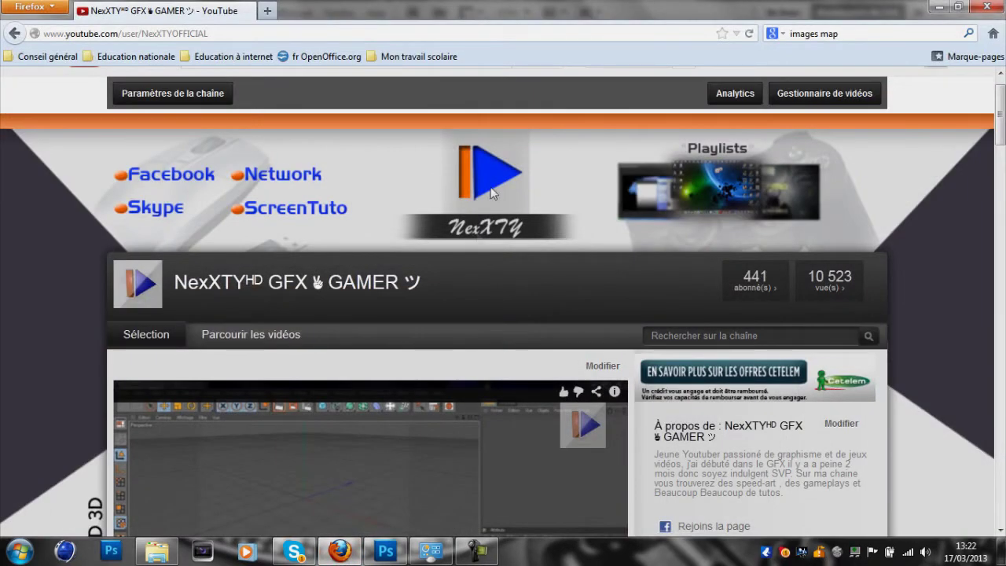
left_click(340, 551)
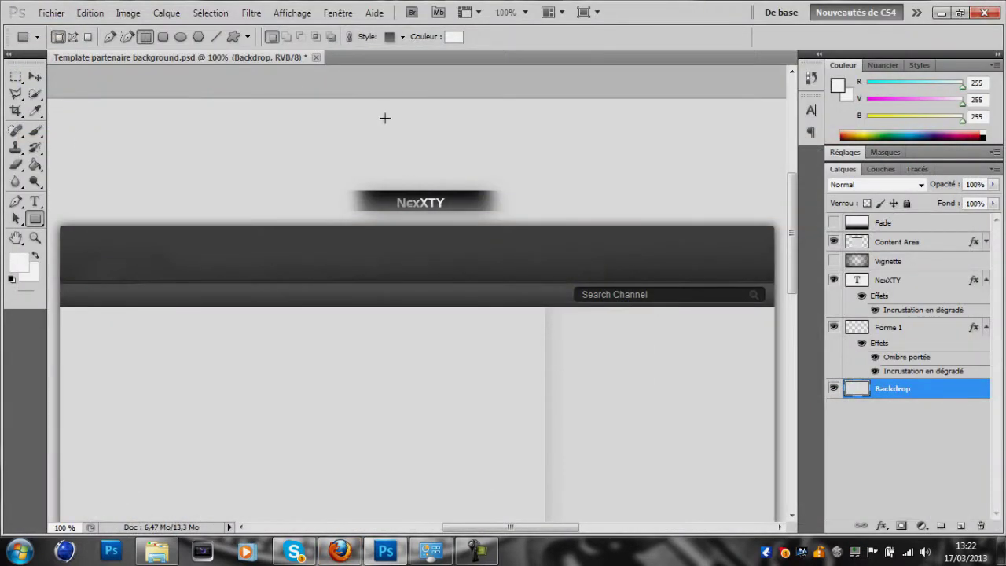
left_click_drag(385, 111, 470, 206)
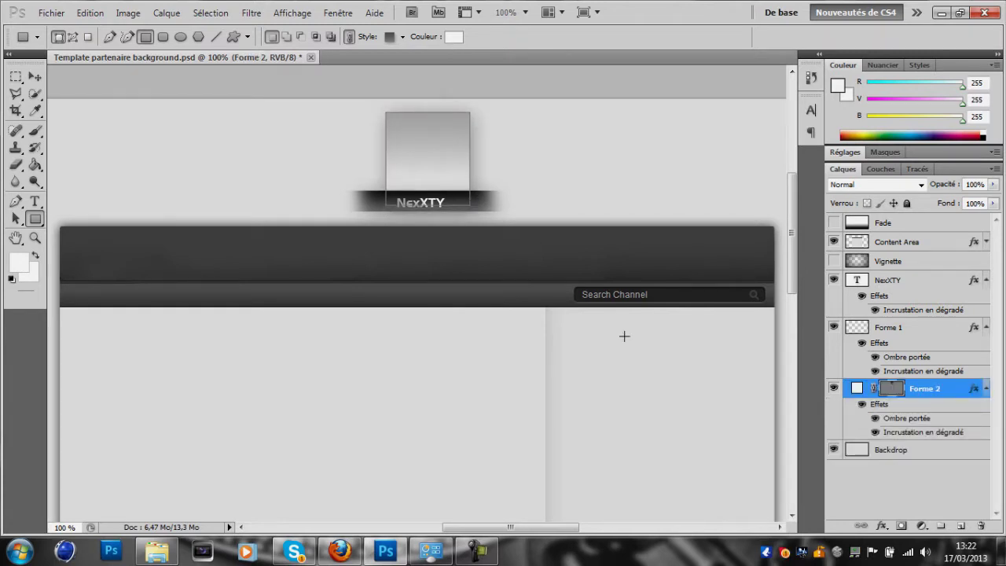
Centre the square shape horizontally over the NexXTY bar and nudge it slightly down.
left_click(868, 450)
left_click(912, 396)
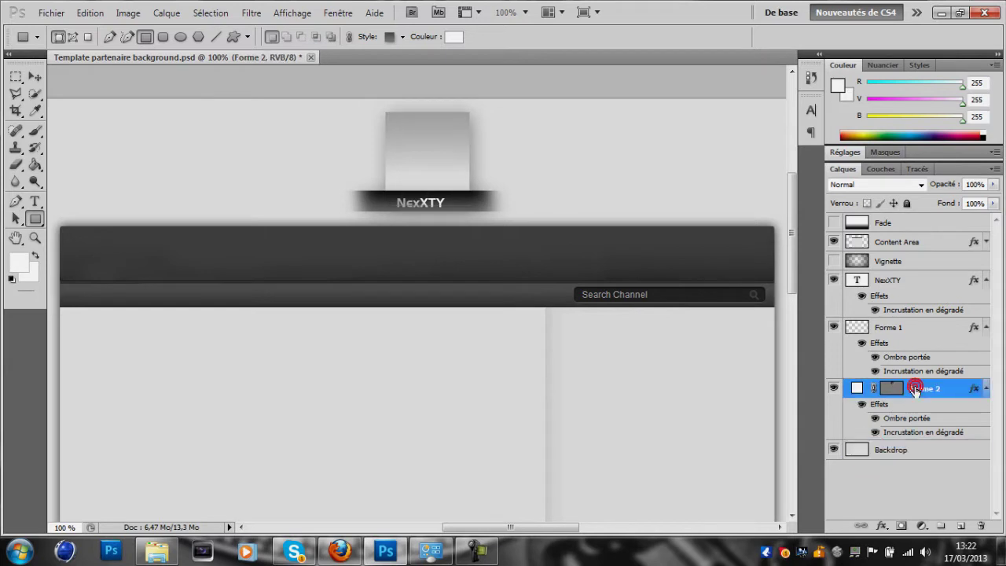
left_click(35, 76)
left_click_drag(416, 174, 410, 173)
key("Down")
key("Down")
key("Down")
key("Down")
key("Down")
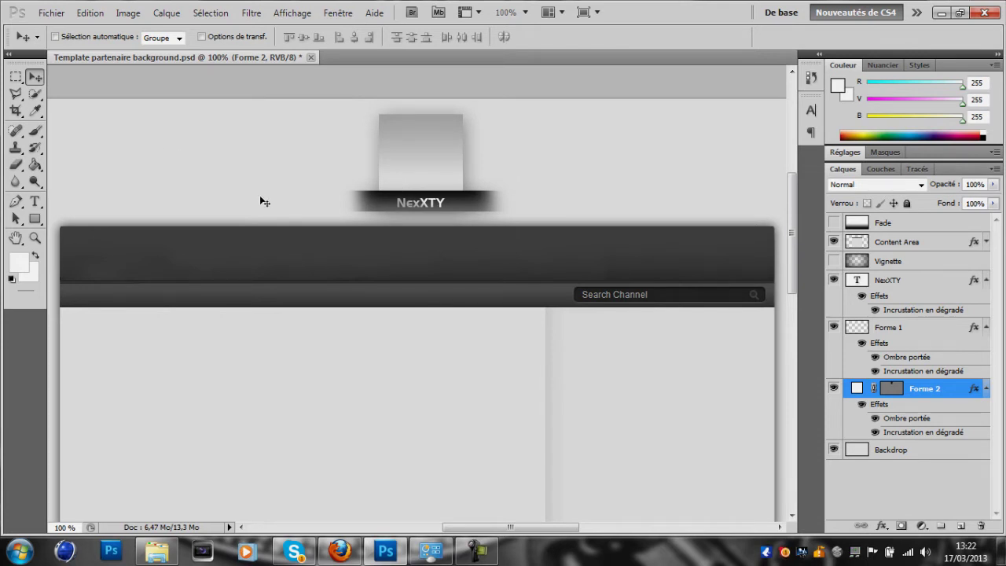
Create a new layer directly above Forme 1 and select a narrow vertical strip in the left part of the square.
left_click(926, 331)
left_click(937, 281)
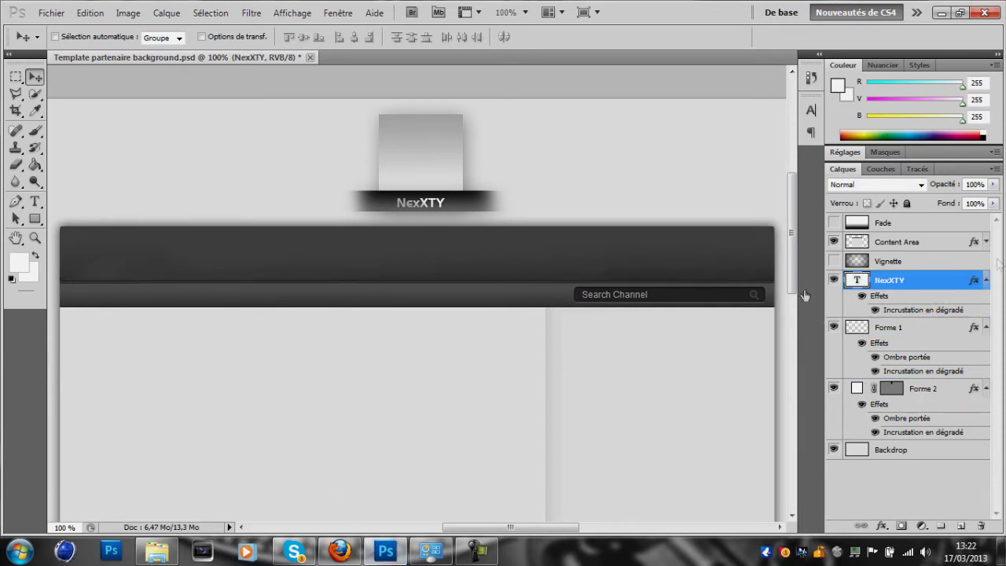
left_click(912, 340)
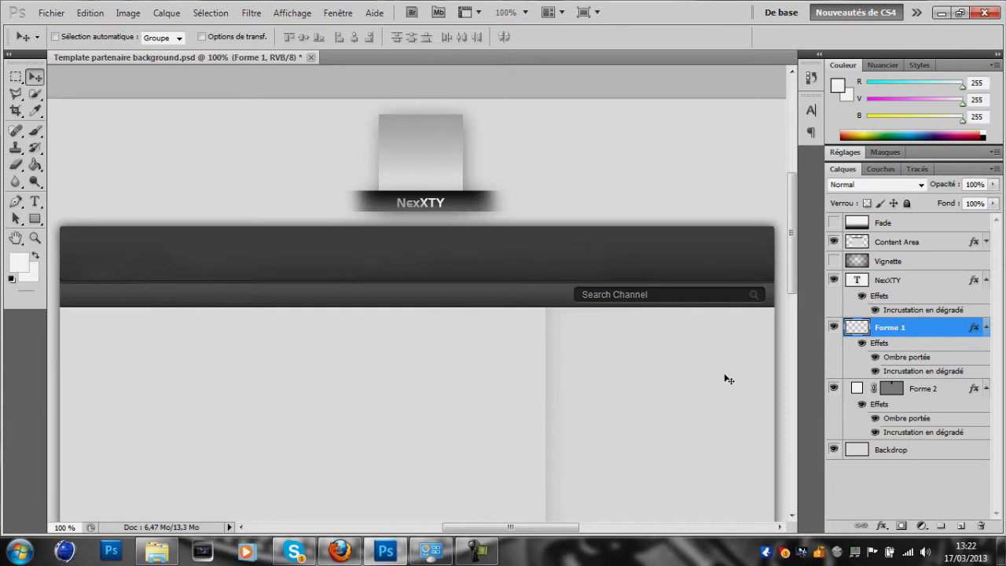
left_click(962, 526)
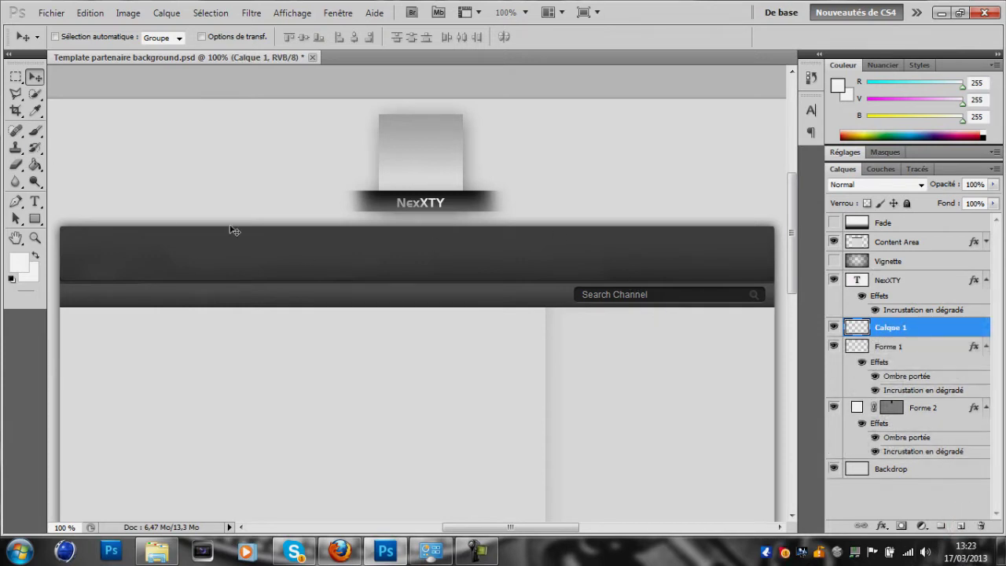
key("m")
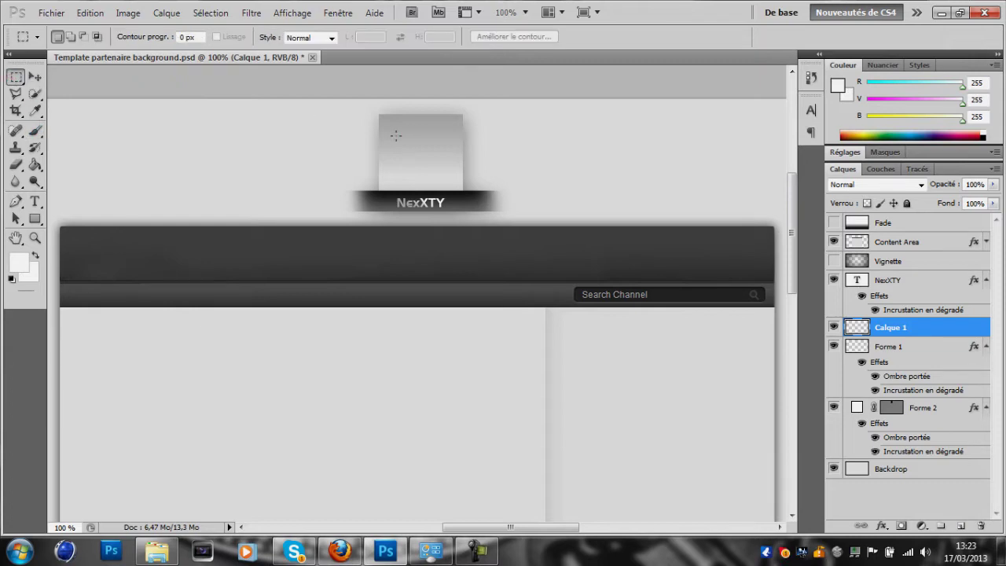
mouse_move(402, 163)
left_mouse_down()
mouse_move(404, 177)
mouse_move(395, 135)
left_mouse_up()
Set the foreground colour to orange (#ff8a00) and fill the selected strip with it.
left_click(18, 264)
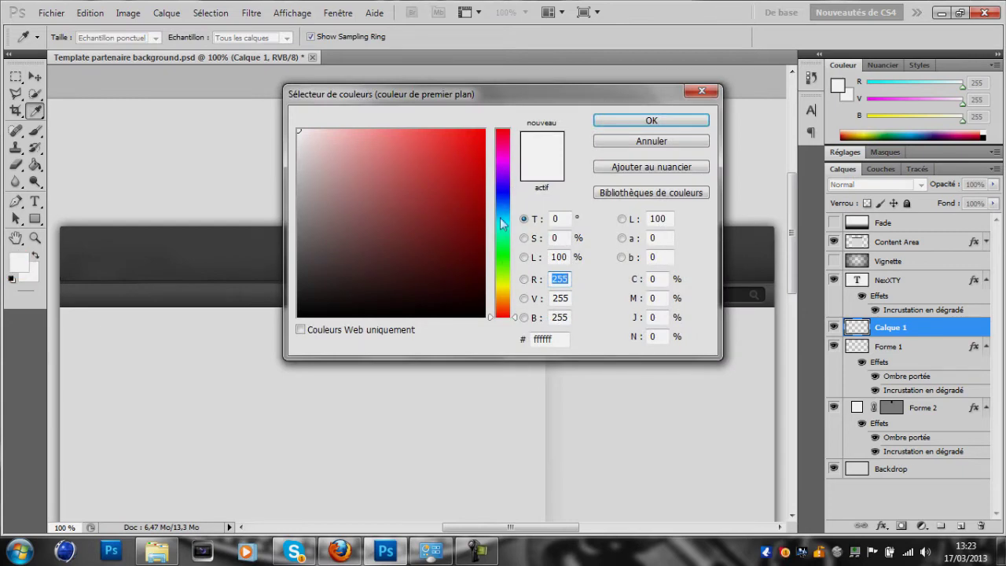
left_click(503, 299)
left_click(477, 150)
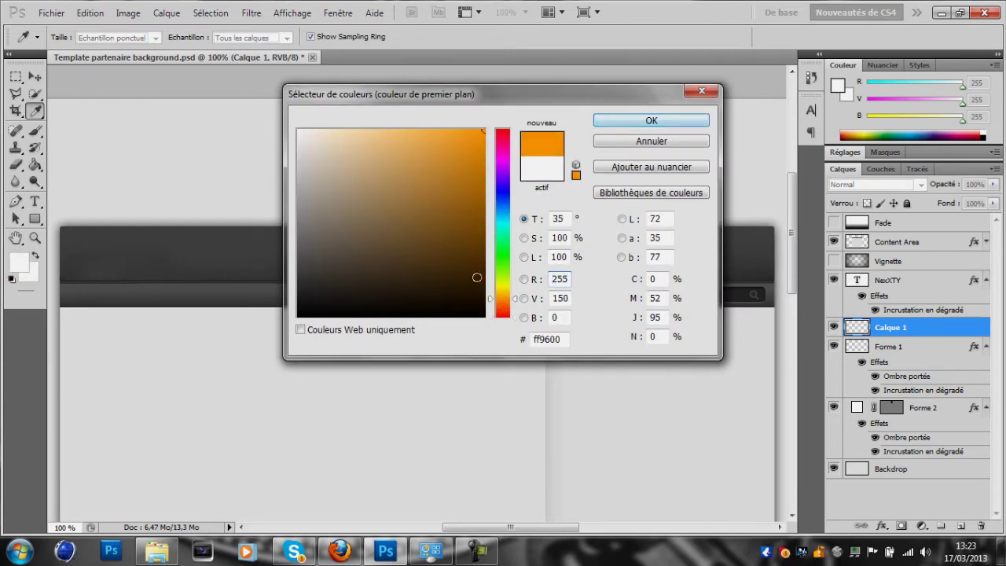
left_click(494, 299)
left_click(657, 119)
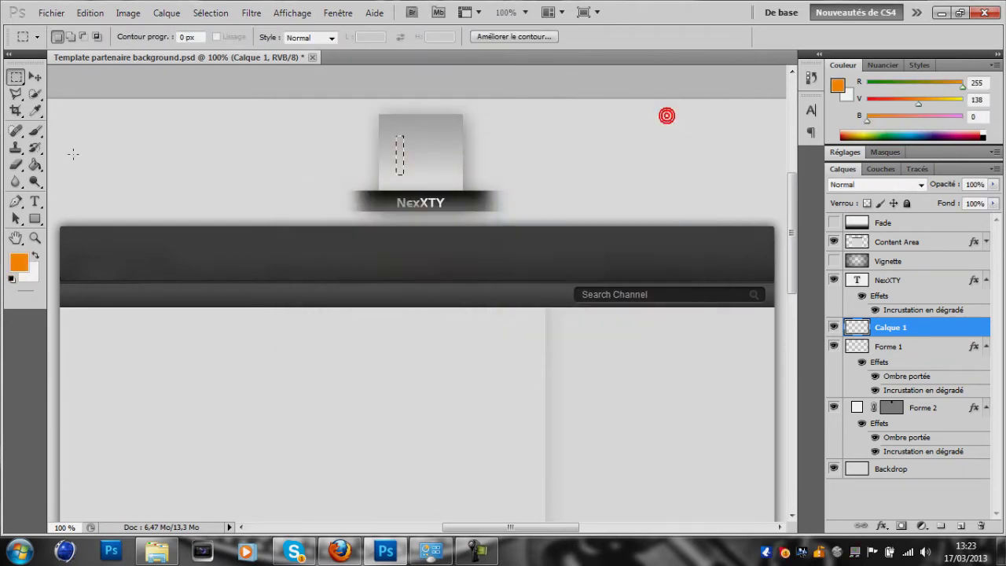
left_click(36, 163)
left_click(399, 153)
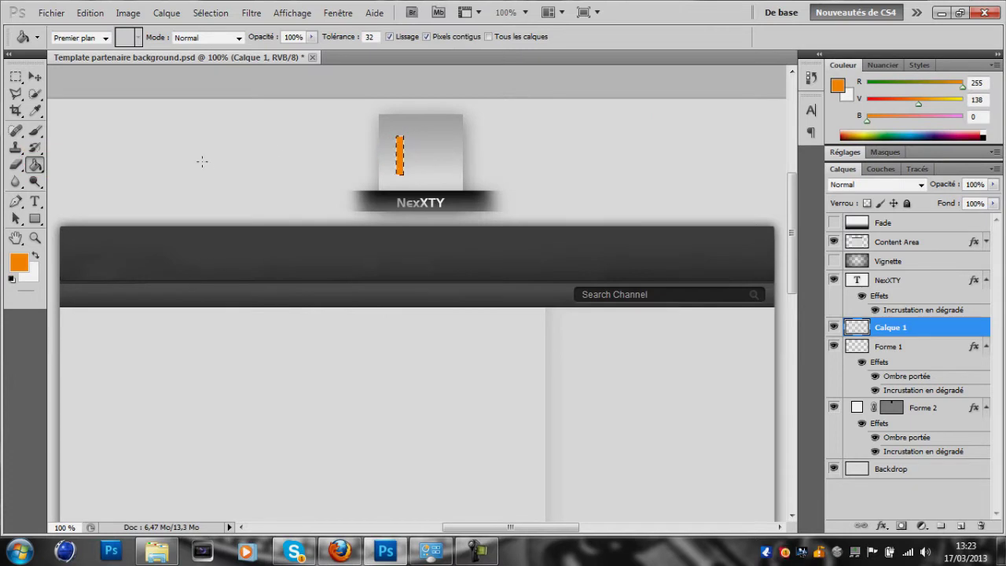
Outline a right-pointing triangle beside the orange strip with the Polygonal Lasso and fill it with pure blue (RGB 0, 0, 255).
left_click(16, 91)
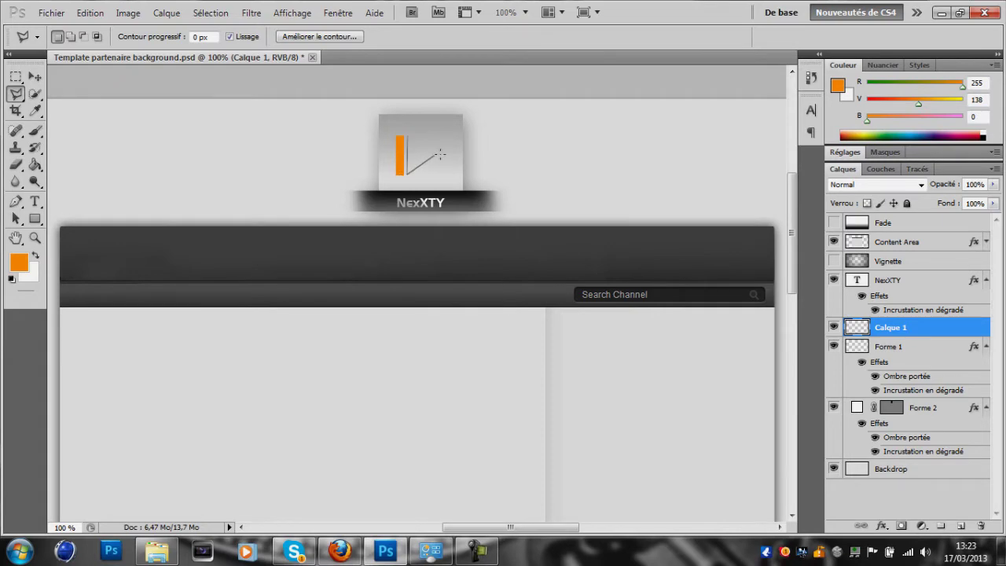
left_click(406, 135)
left_click(443, 154)
left_click(406, 174)
left_click(406, 136)
left_click(19, 263)
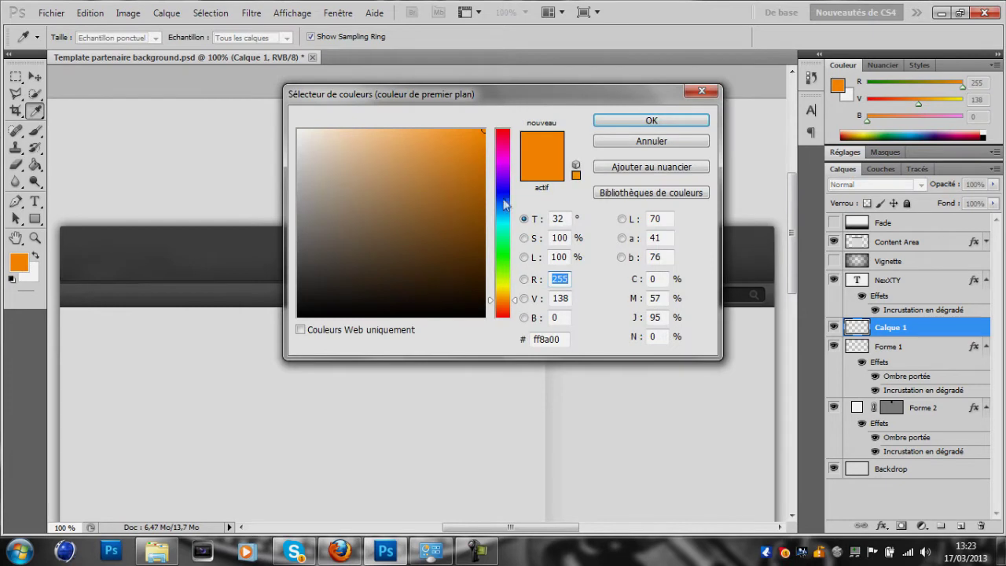
left_click_drag(503, 206, 517, 186)
left_click(698, 123)
key("g")
left_click(420, 155)
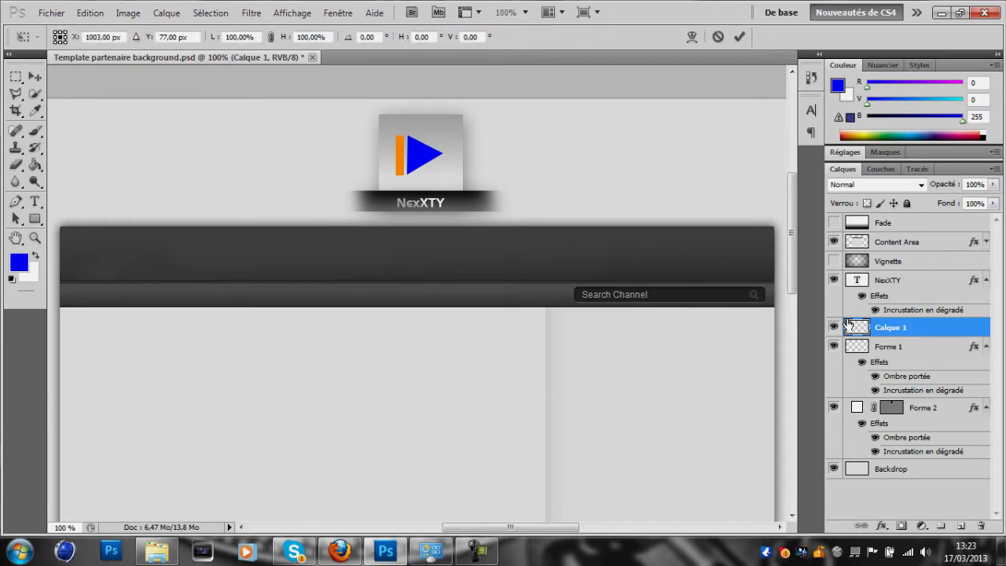
Enlarge the orange and blue logo to about 122% width and 128% height within the square.
key("ctrl+t")
left_click_drag(453, 129, 454, 127)
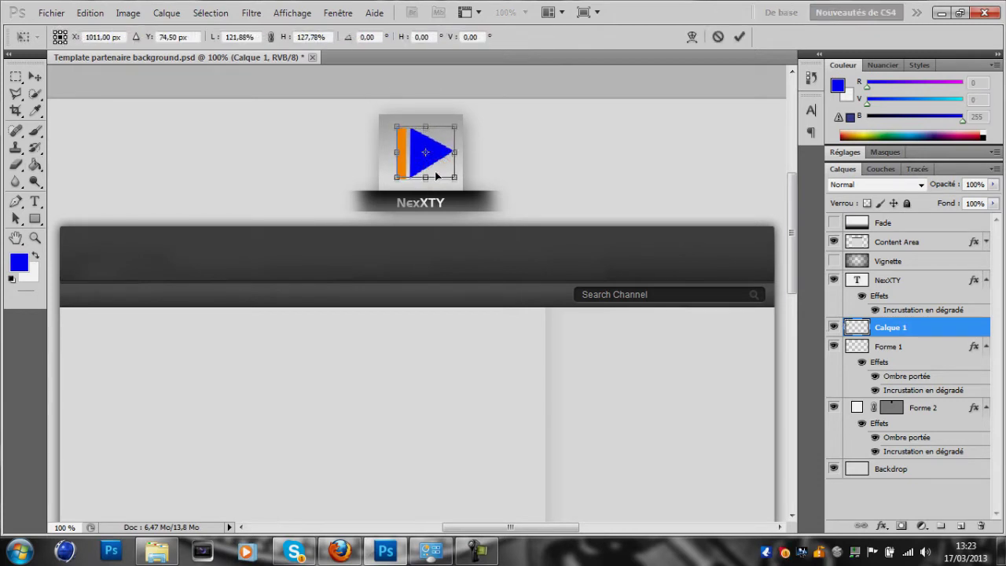
key("Return")
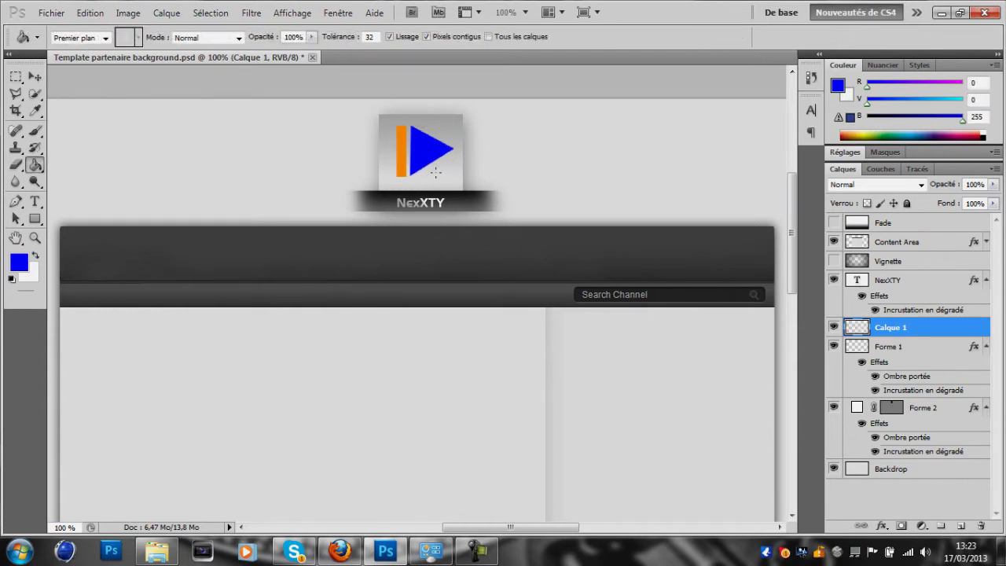
Apply an inner shadow to the logo layer with 14% choke and 3 px size, using the Firefox channel page as reference.
left_click(339, 551)
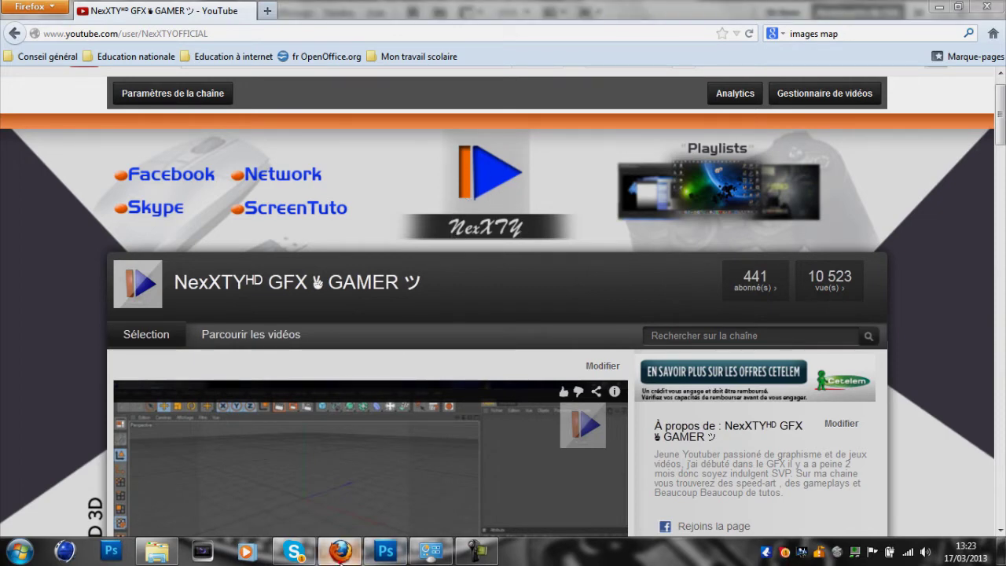
left_click(385, 551)
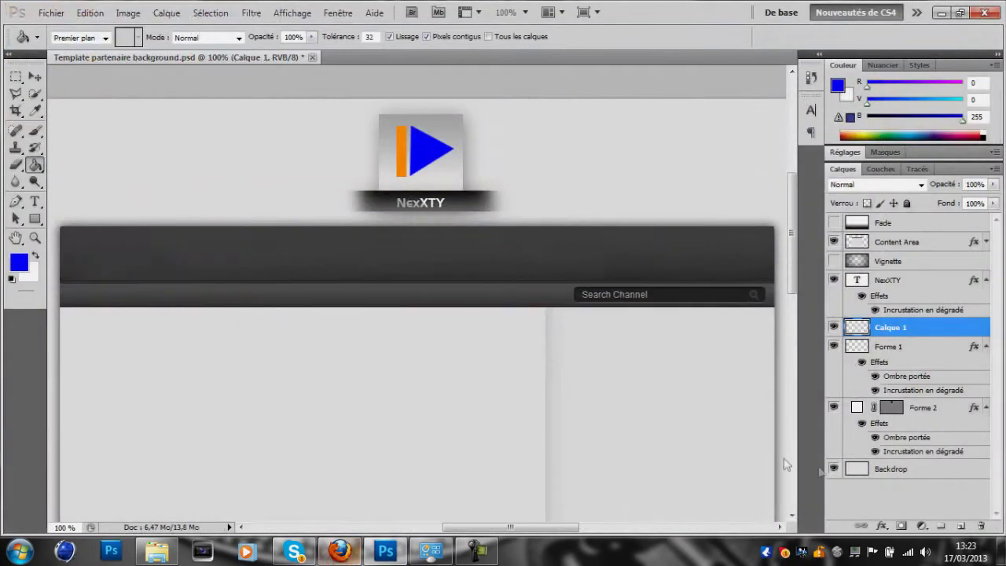
double_click(930, 329)
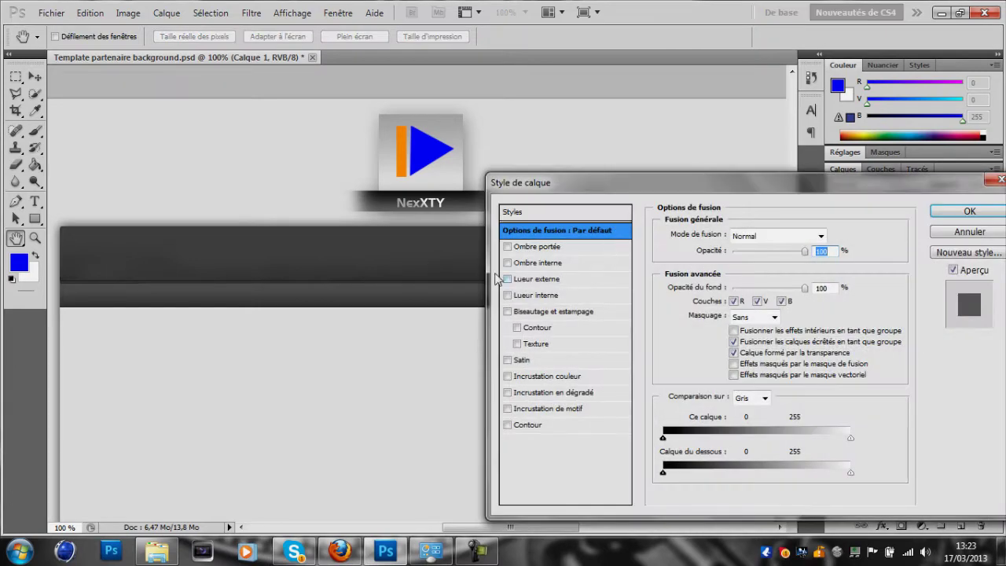
left_click(541, 264)
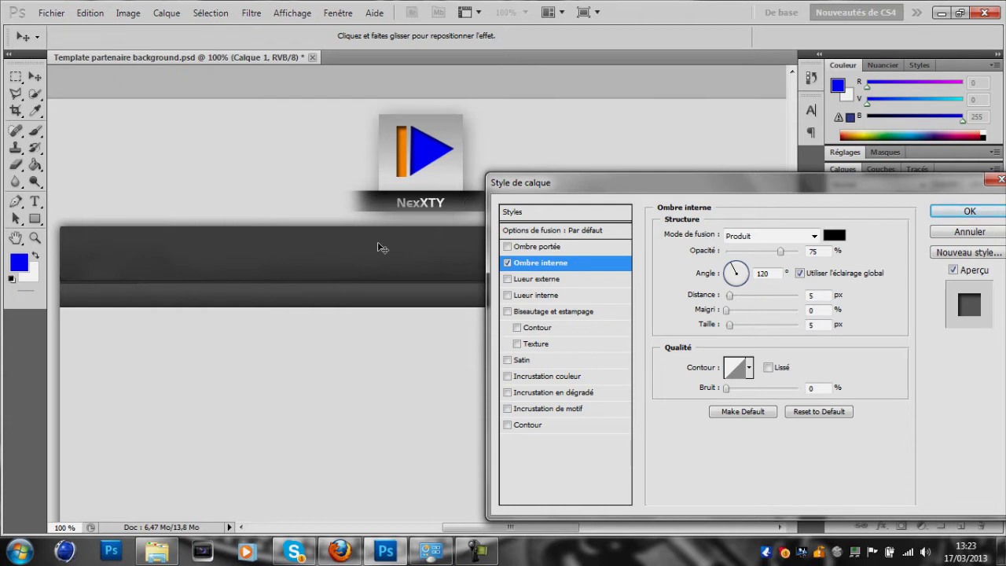
left_click_drag(726, 329, 731, 332)
left_click_drag(730, 311, 735, 313)
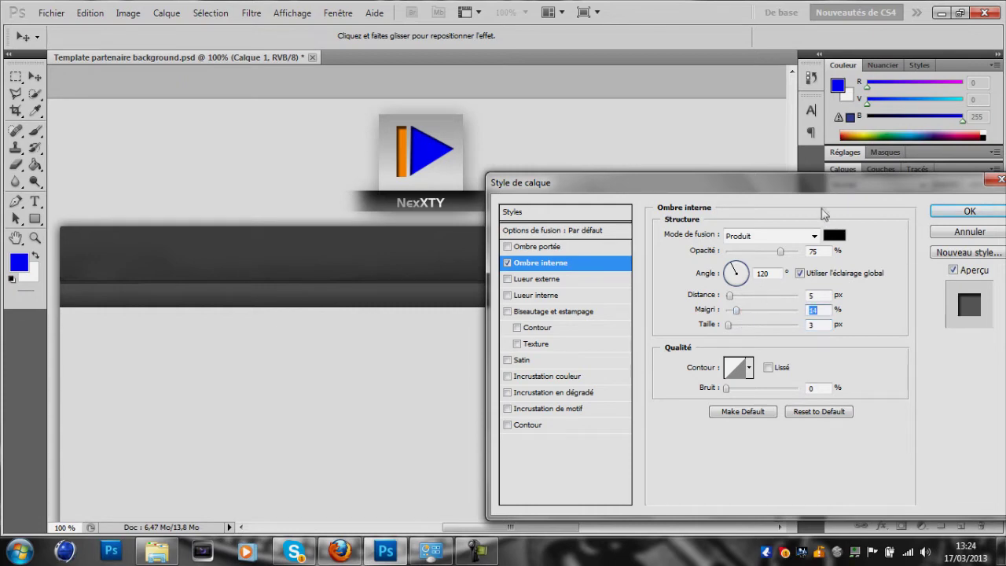
left_click_drag(846, 185, 793, 186)
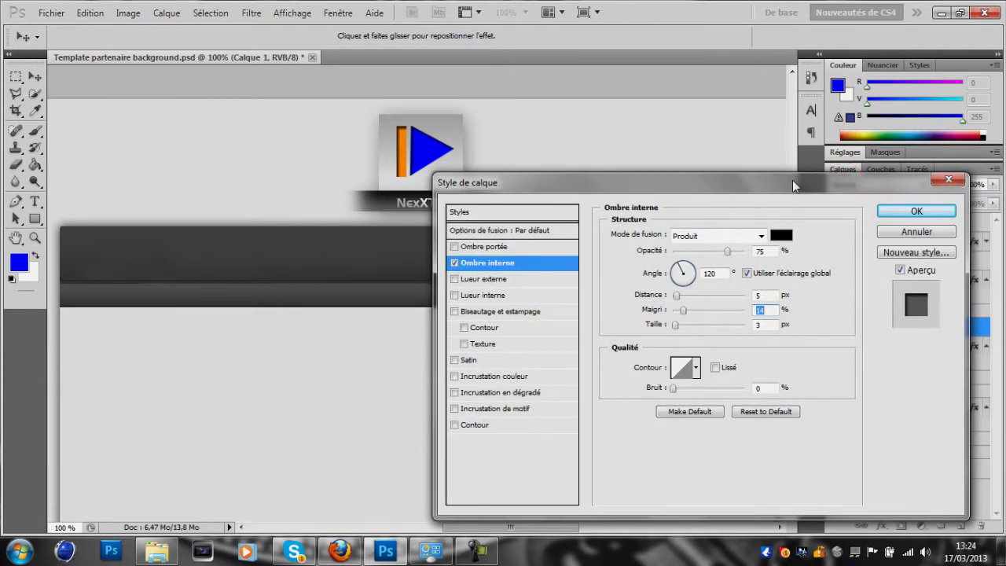
left_click(904, 211)
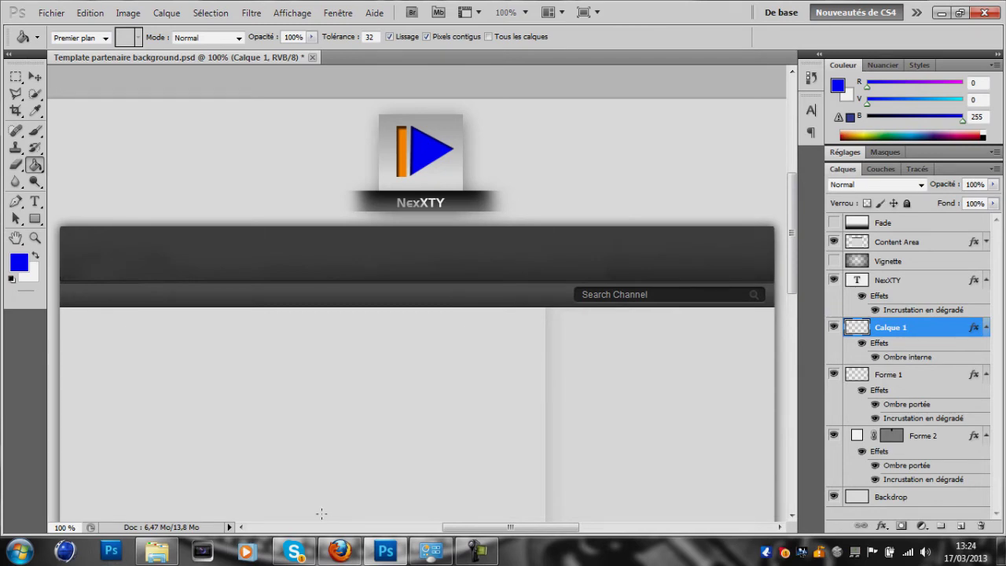
Compare the logo and header design with the reference channel page in Firefox.
left_click(340, 550)
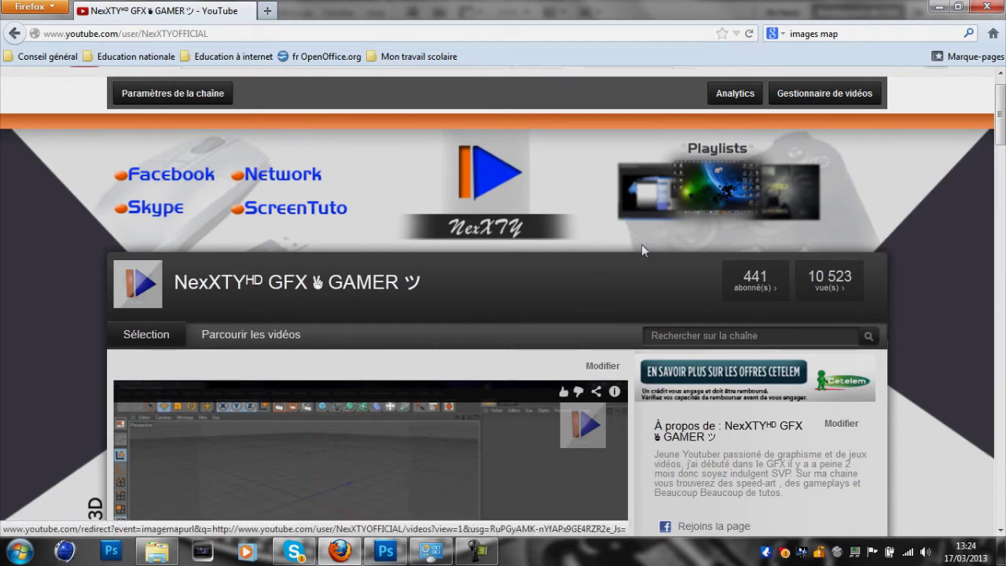
left_click(384, 552)
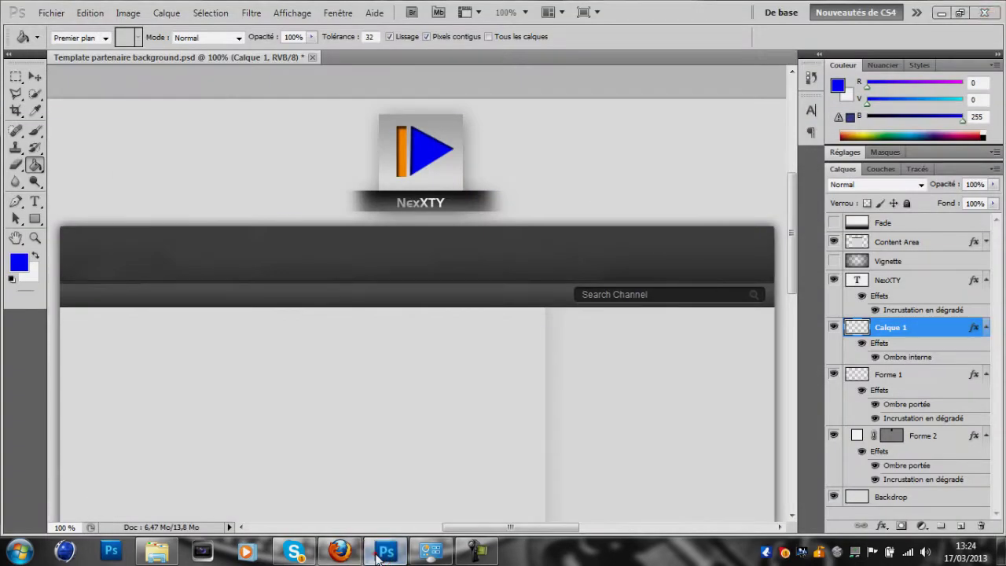
left_click(384, 552)
left_click(383, 551)
left_click(379, 553)
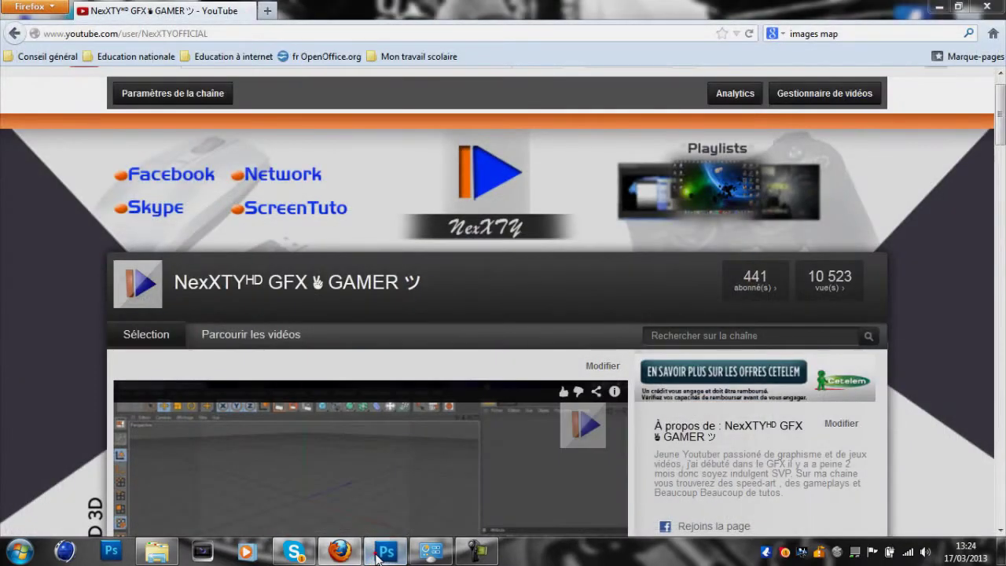
left_click(379, 553)
left_click(338, 552)
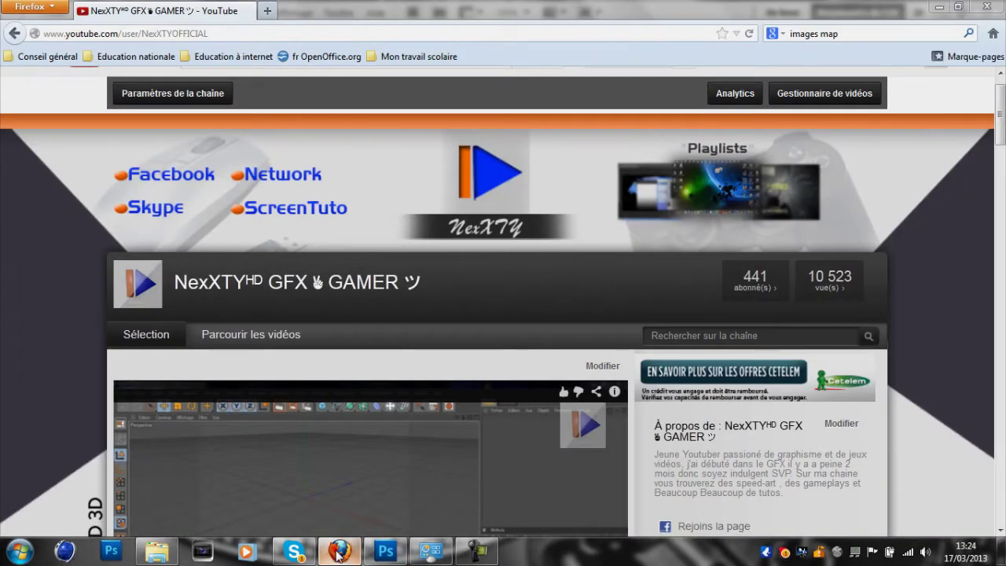
Switch to Firefox, search for GOOGLE IMAGES in a new tab, open the Google Images site and close the leftover results page.
left_click(337, 552)
left_click(340, 552)
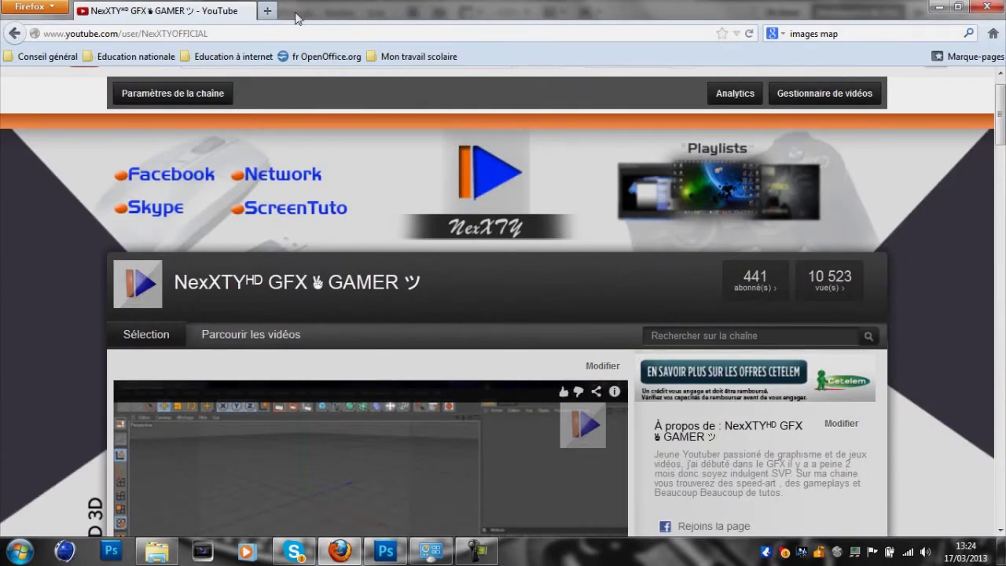
left_click(267, 11)
left_click(889, 33)
type("GOOGLE IMA")
key("BackSpace")
type("MAGES")
key("Return")
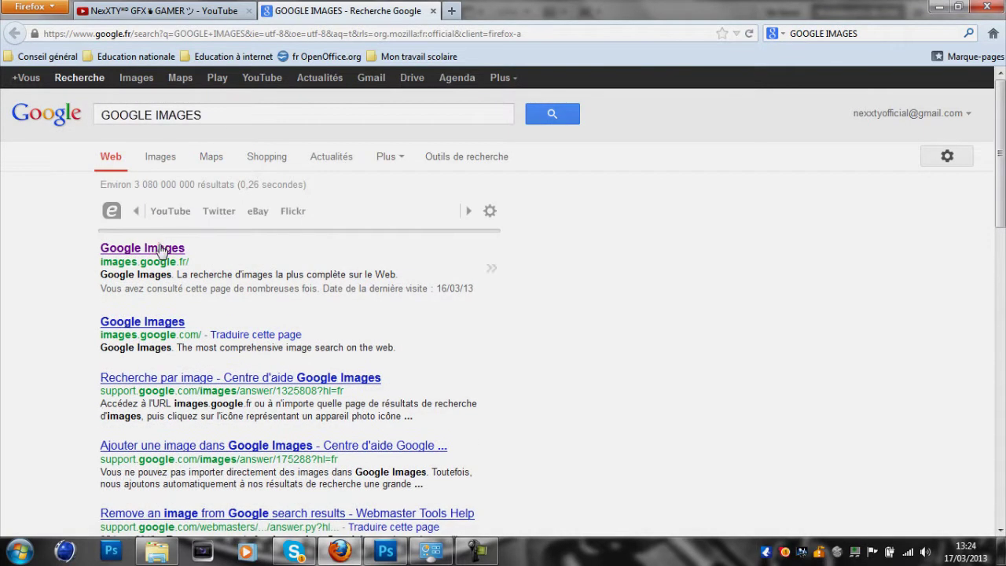
left_click(157, 247)
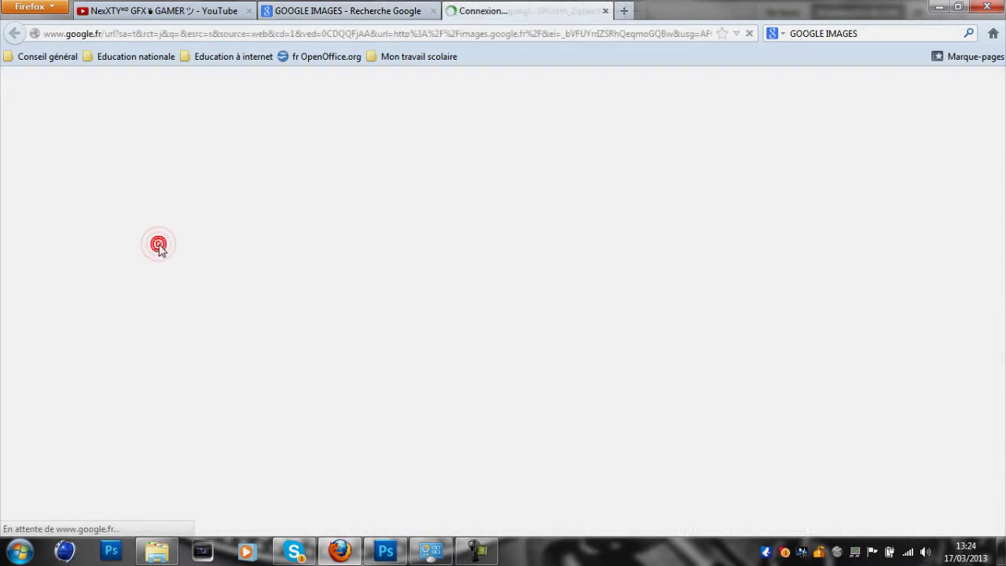
left_click(433, 11)
Search Google Images for "gameplay cod" and copy the 844 × 475 street scene with the traffic light and rifle.
left_click(364, 310)
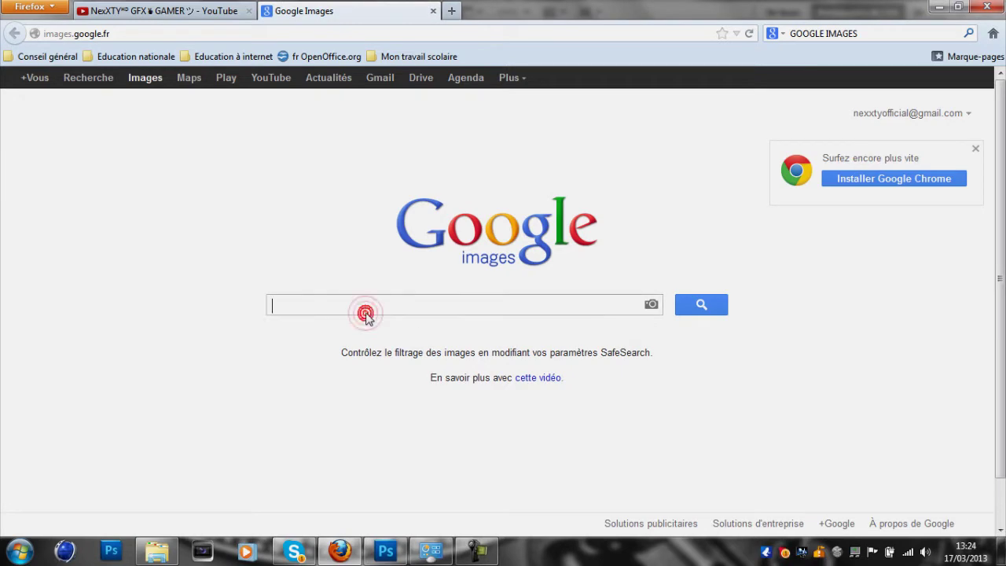
type("gameplay cod")
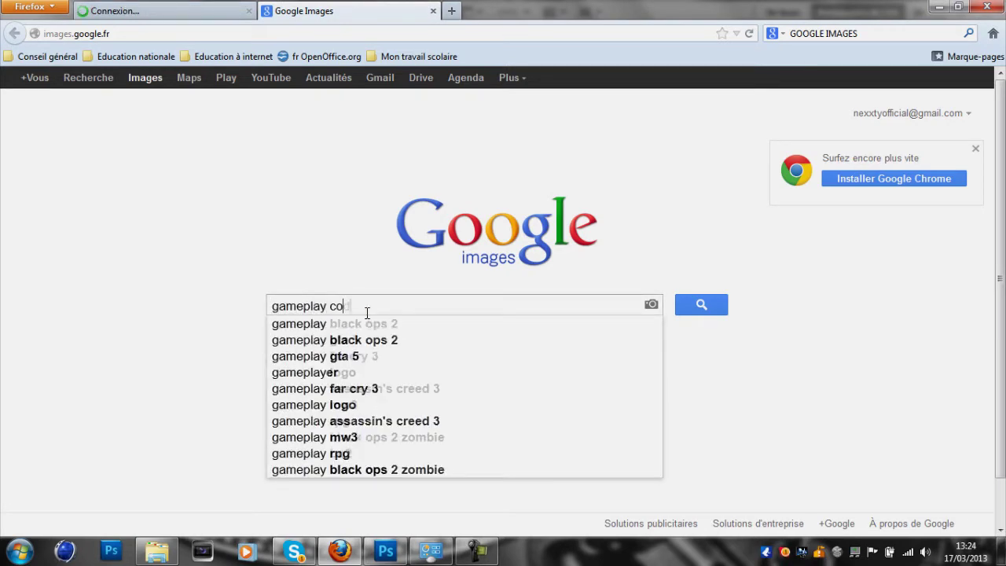
key("Return")
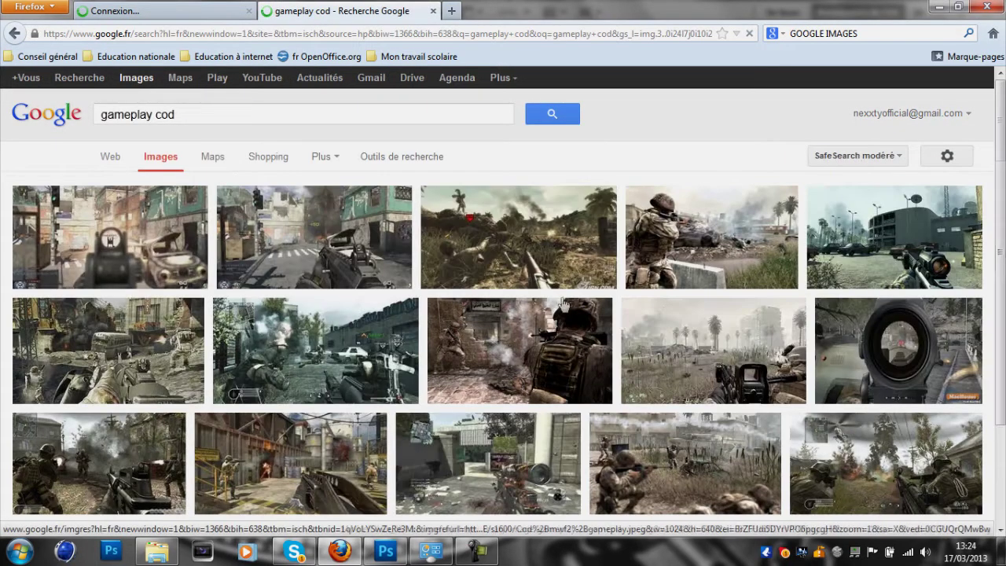
left_click(341, 274)
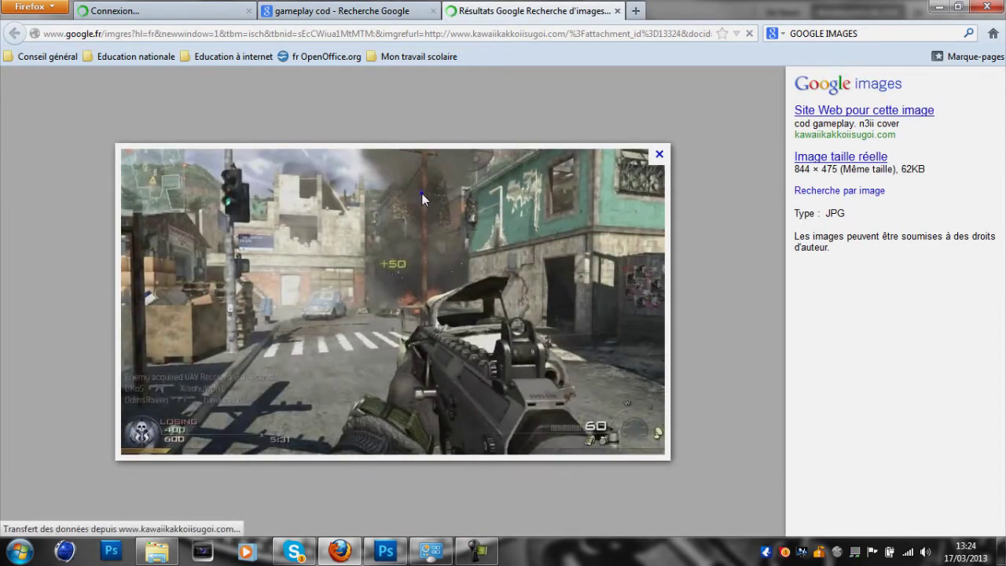
right_click(422, 194)
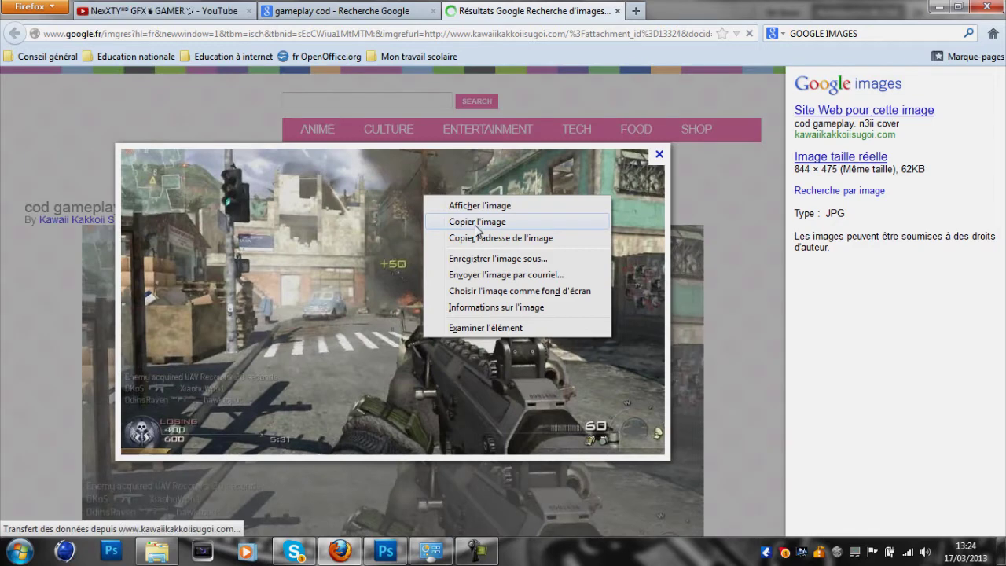
left_click(475, 226)
Paste the copied street scene into the Photoshop template, scaled to about 15% width and height, between the logo and the canvas's right side.
left_click(374, 553)
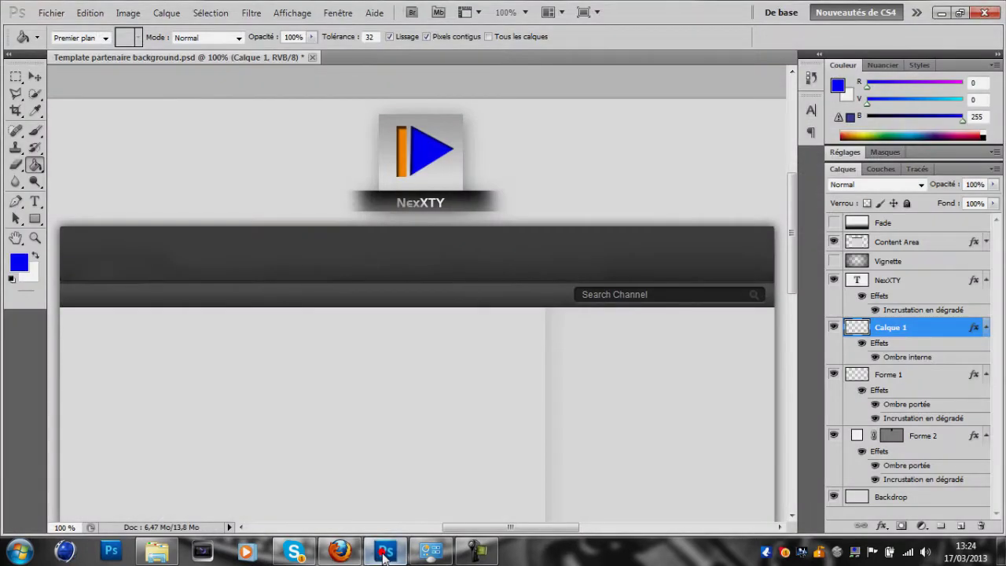
key("ctrl+v")
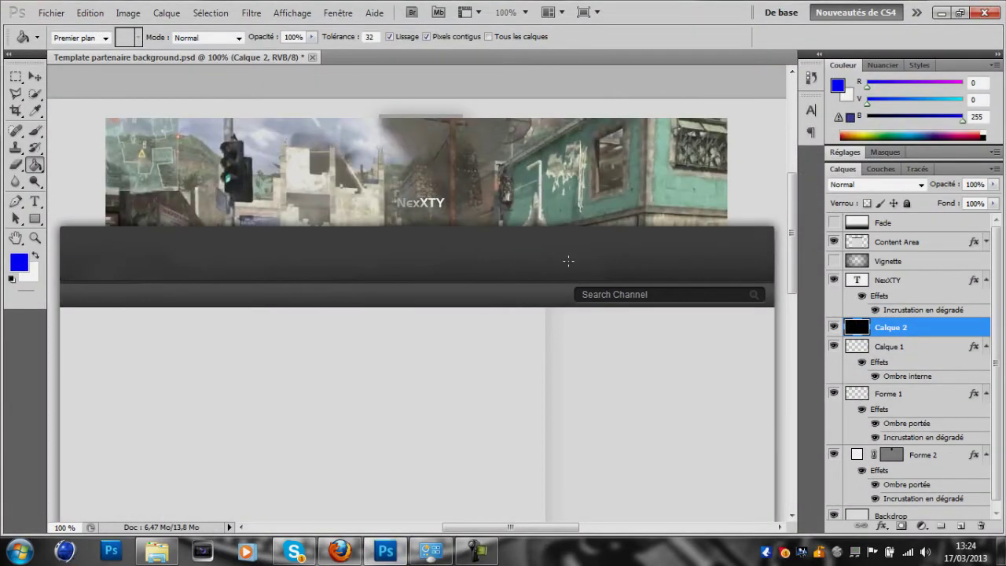
key("ctrl+t")
left_click_drag(730, 117, 598, 166)
left_click_drag(472, 527, 500, 527)
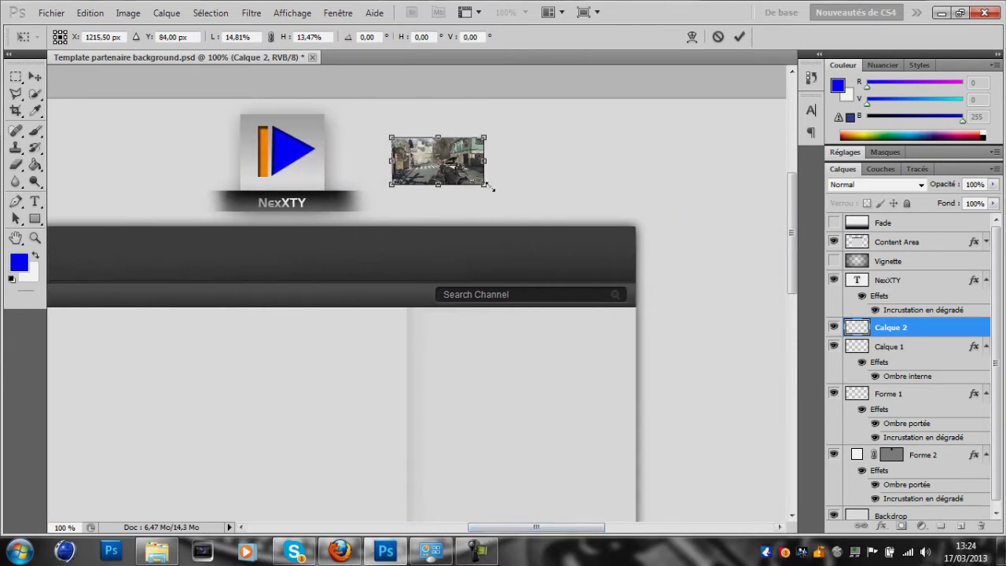
left_click_drag(486, 185, 489, 191)
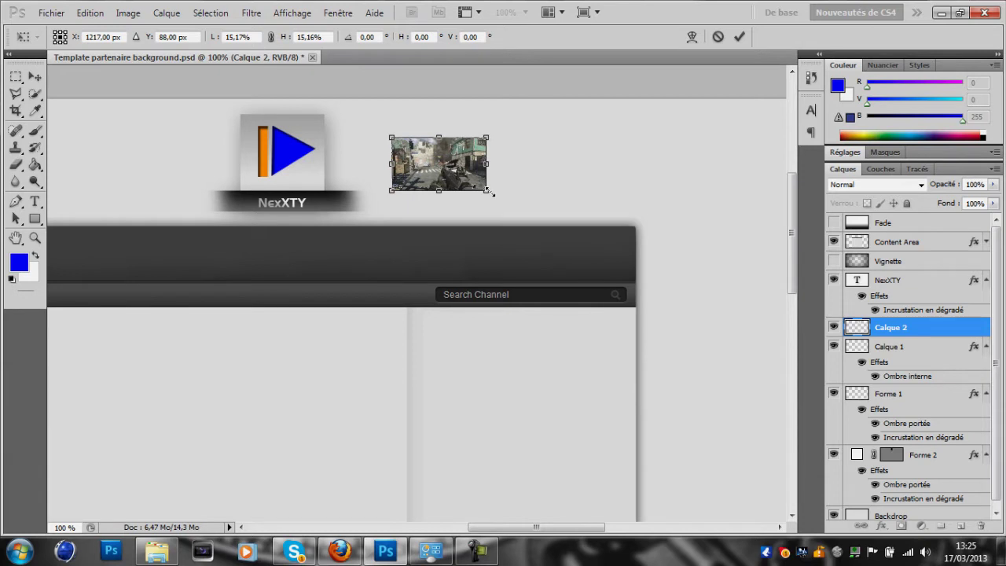
key("Return")
key("g")
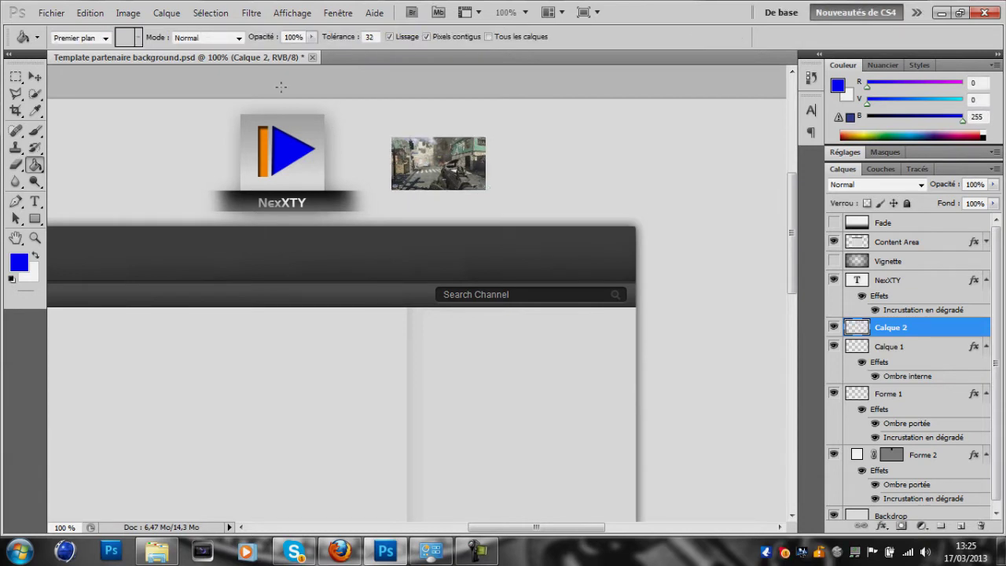
Apply a Gaussian blur with a 1.0 pixel radius to the small street-scene image.
key("ctrl+plus")
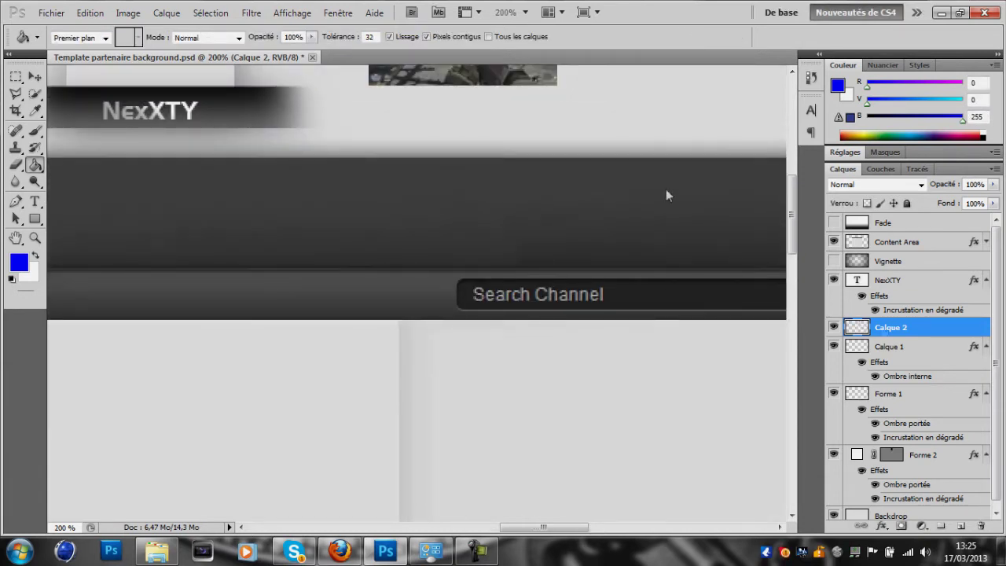
left_click_drag(793, 239, 792, 218)
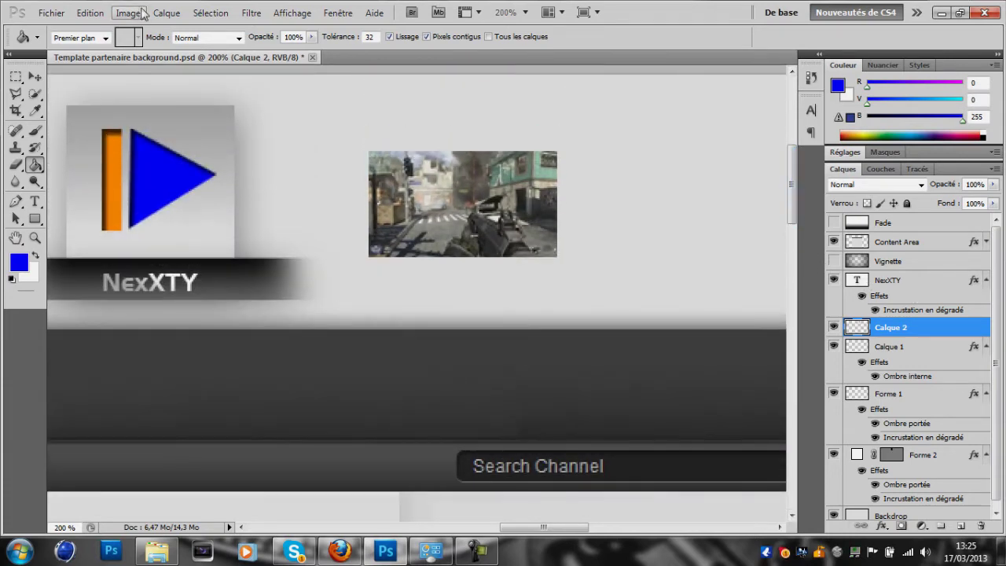
left_click(128, 13)
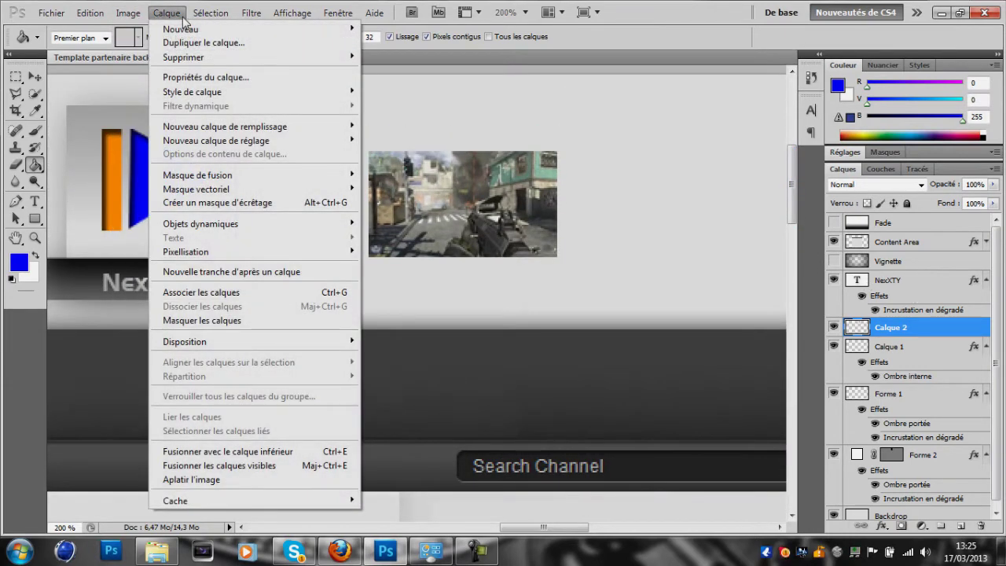
mouse_move(205, 13)
mouse_move(250, 13)
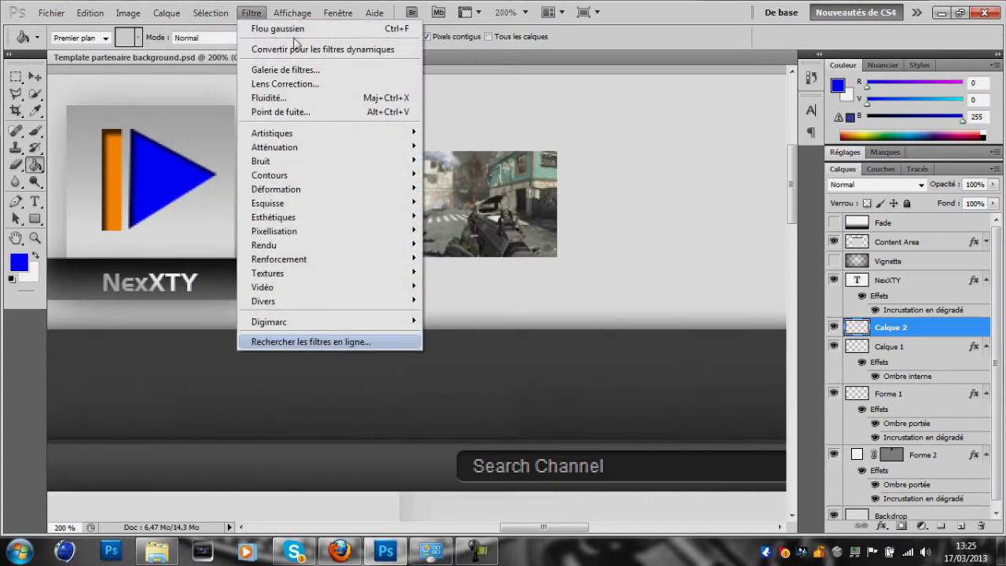
mouse_move(344, 149)
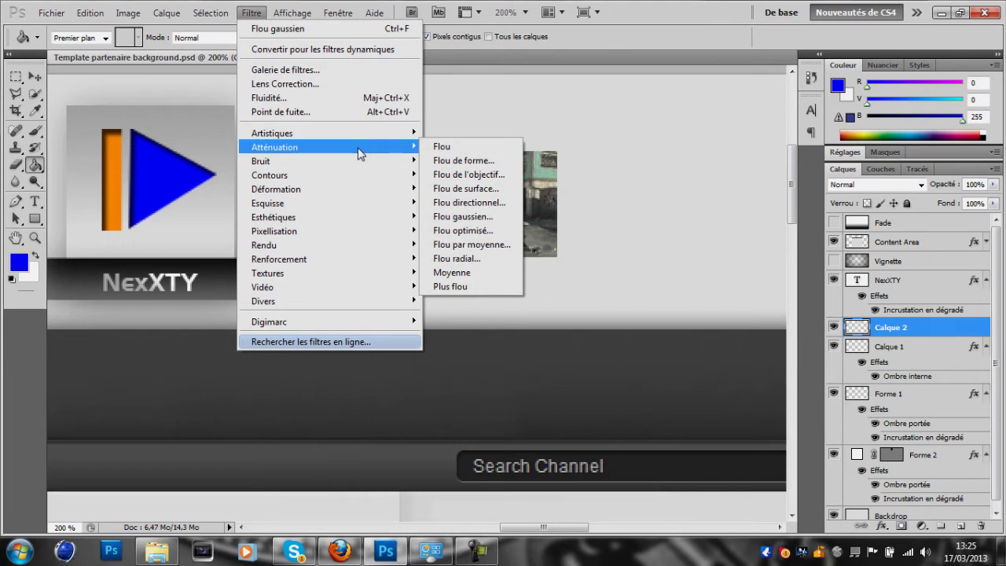
left_click(463, 216)
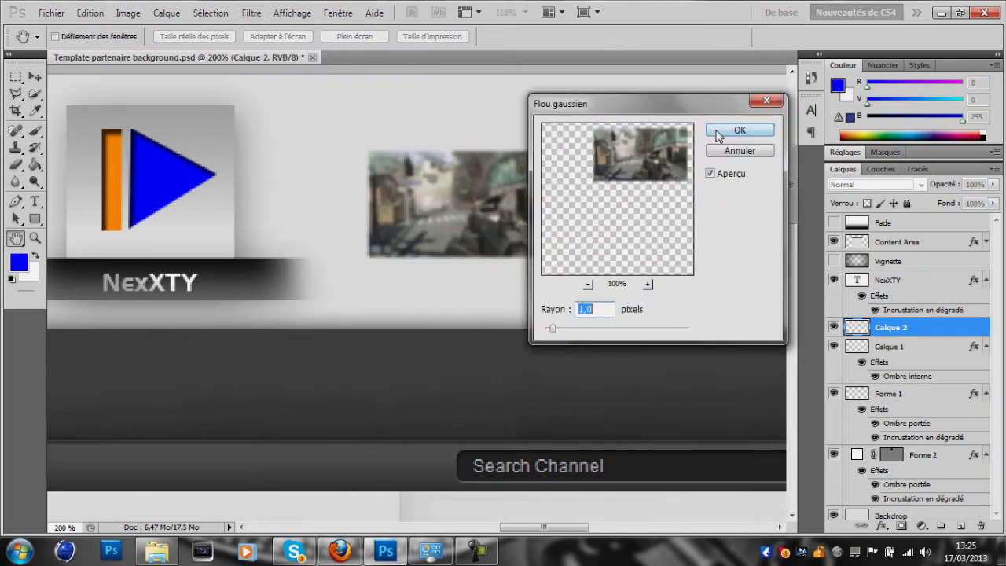
left_click(648, 283)
left_click(648, 284)
left_click(647, 283)
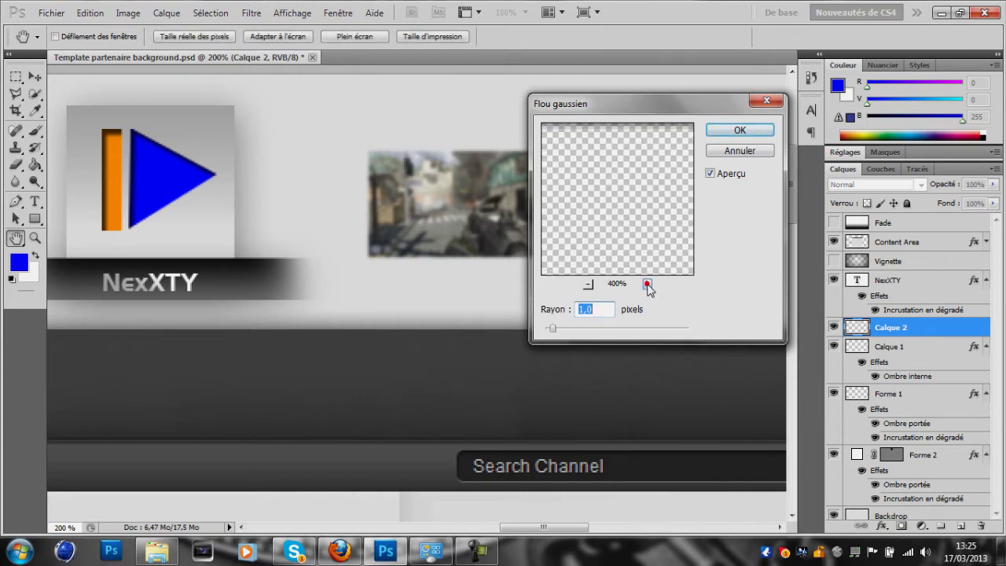
left_click(588, 285)
left_click(588, 284)
left_click(588, 285)
left_click(588, 285)
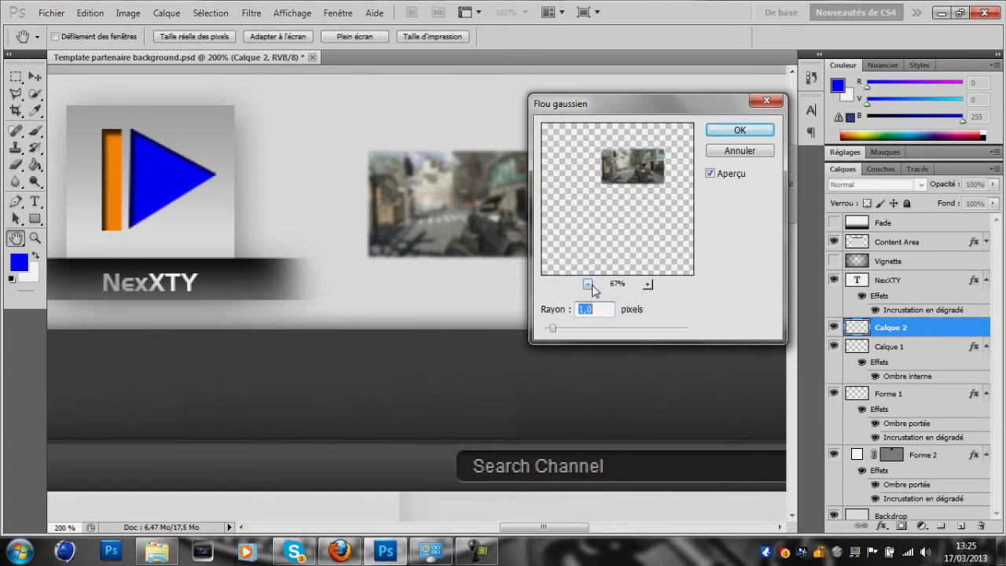
left_click(649, 284)
left_click(719, 130)
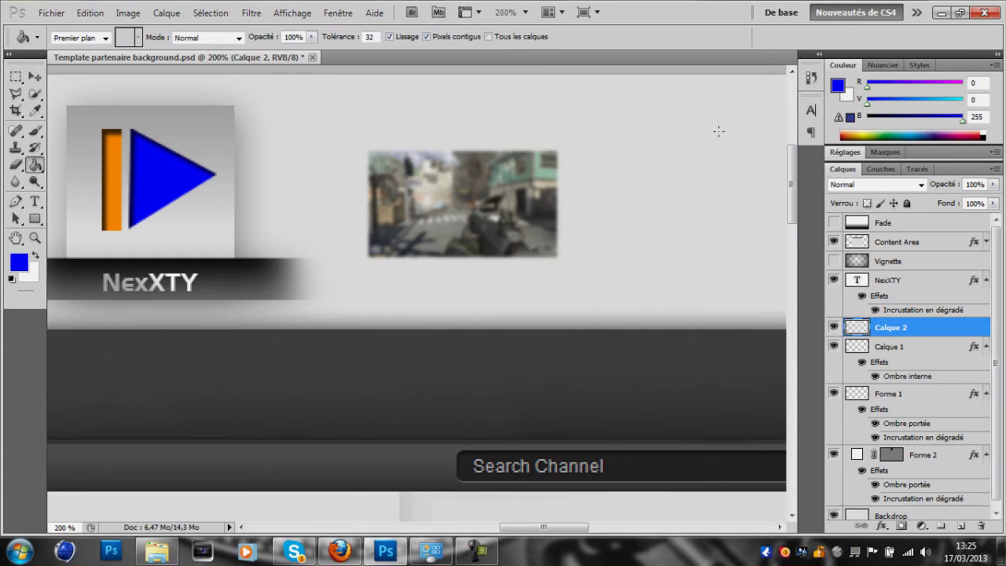
Return to the "gameplay cod" results in Firefox and copy the 1024 × 640 image of the soldier seen from behind.
left_click(339, 550)
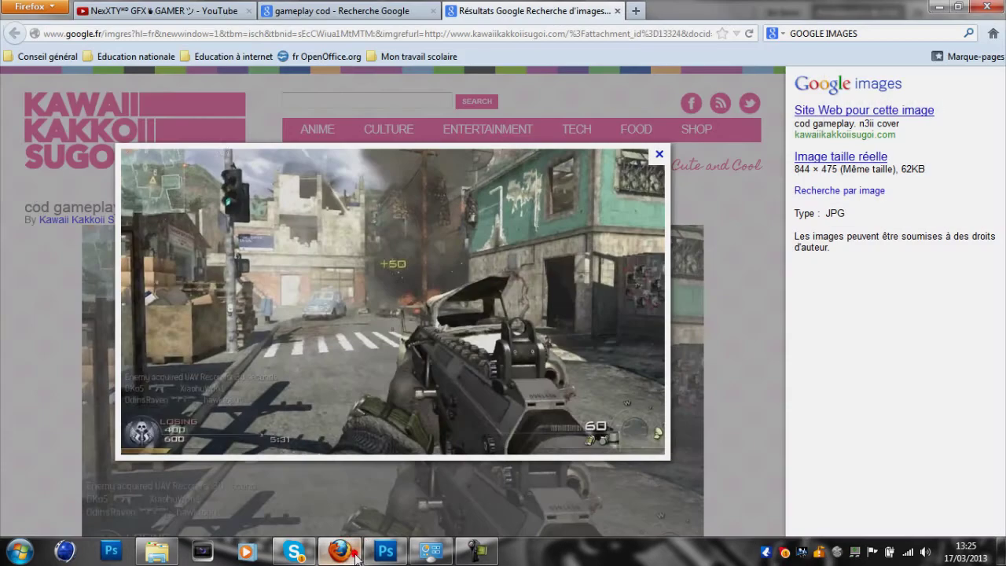
left_click(617, 11)
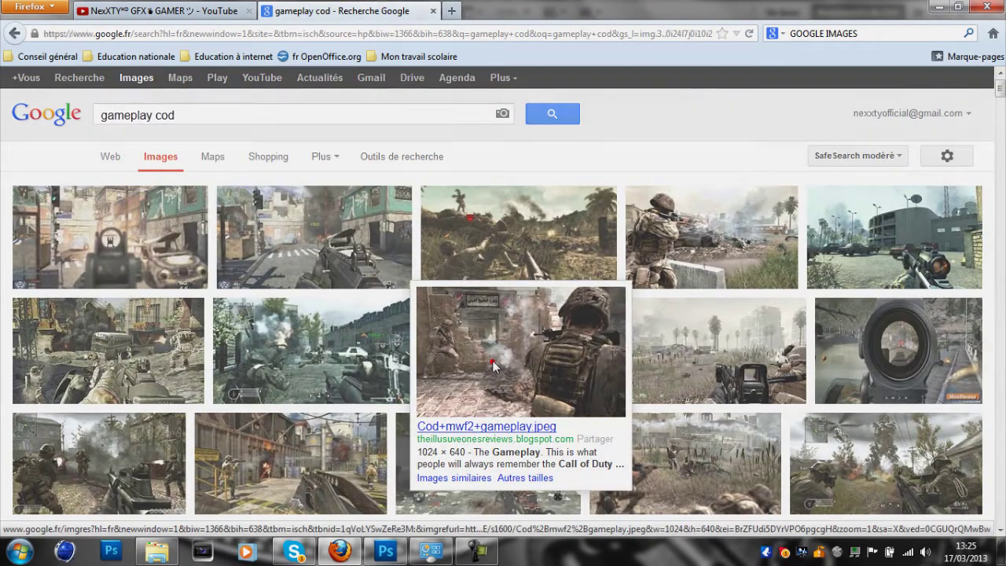
left_click(493, 363)
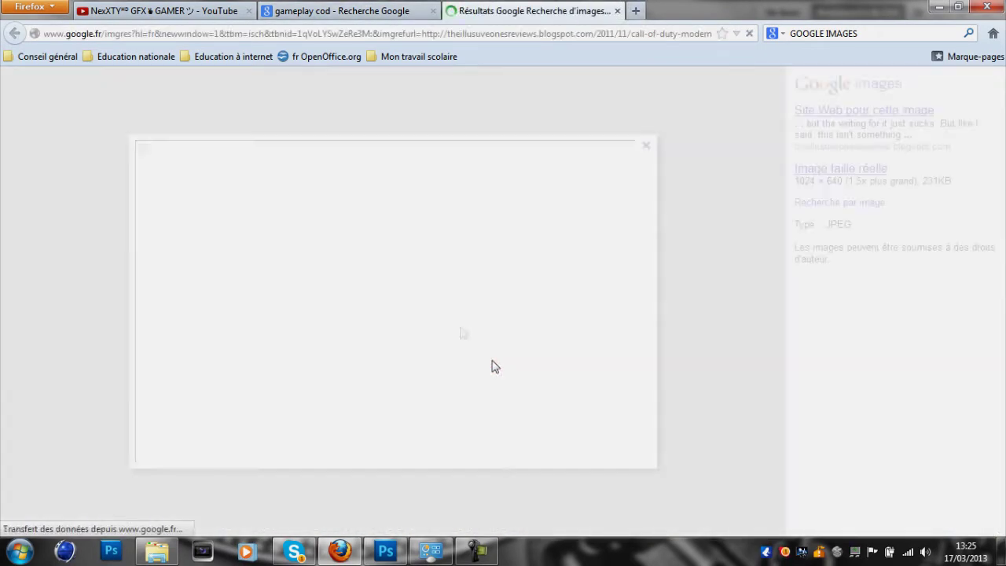
right_click(427, 272)
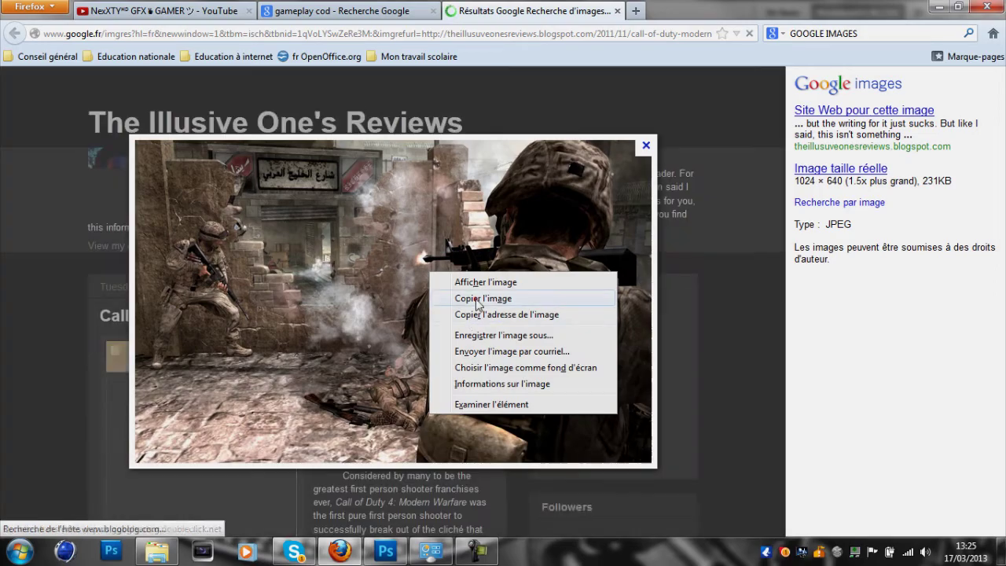
left_click(476, 299)
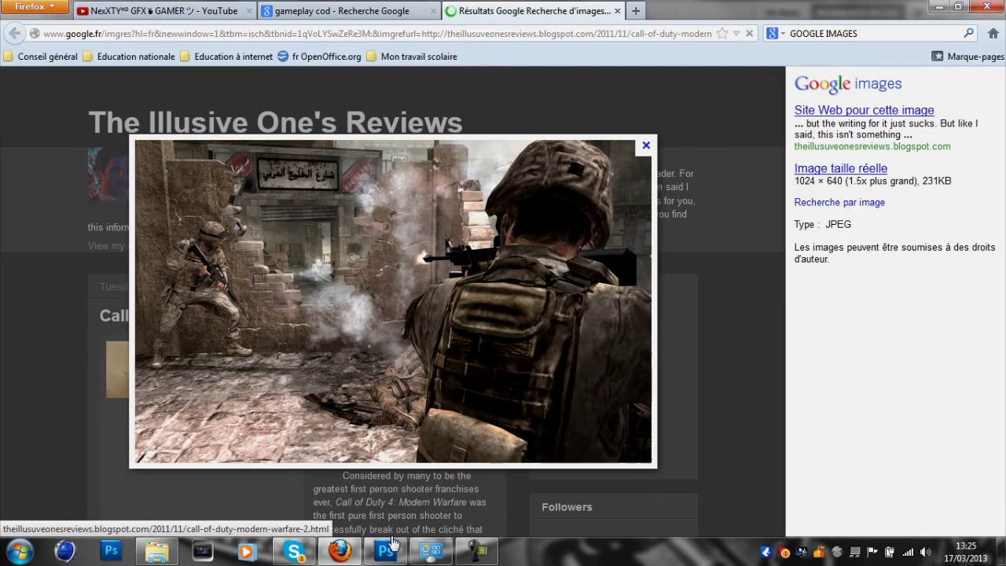
Paste the soldier image into the Photoshop template and shrink it to a thumbnail overlapping the right part of the blurred street scene.
left_click(385, 550)
key("ctrl+v")
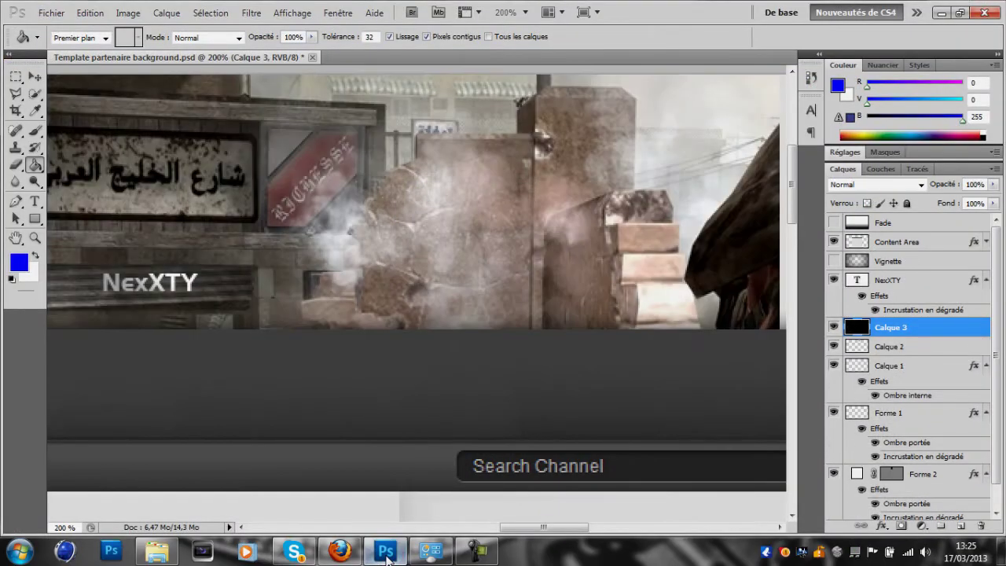
key("ctrl+minus")
key("ctrl+t")
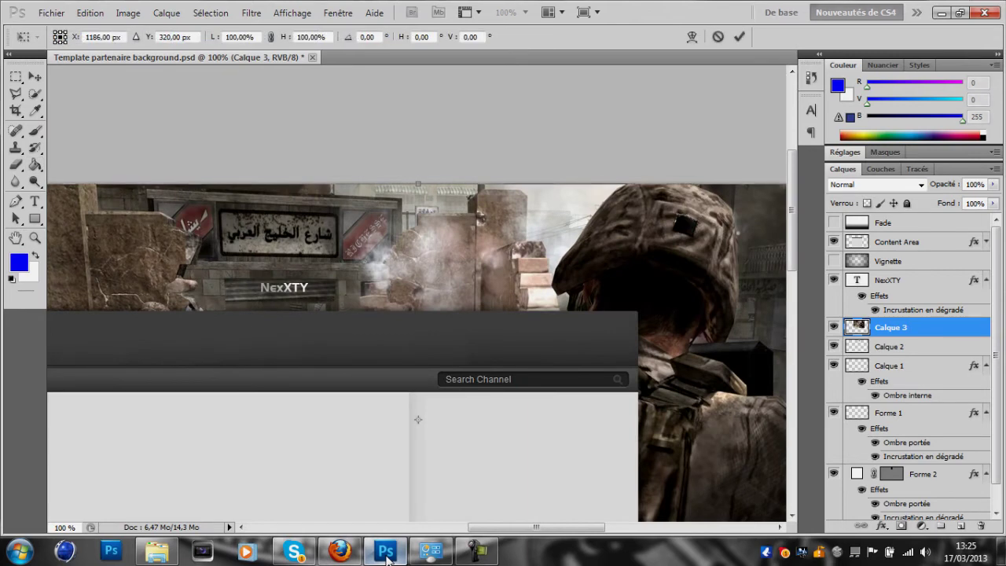
key("ctrl+minus")
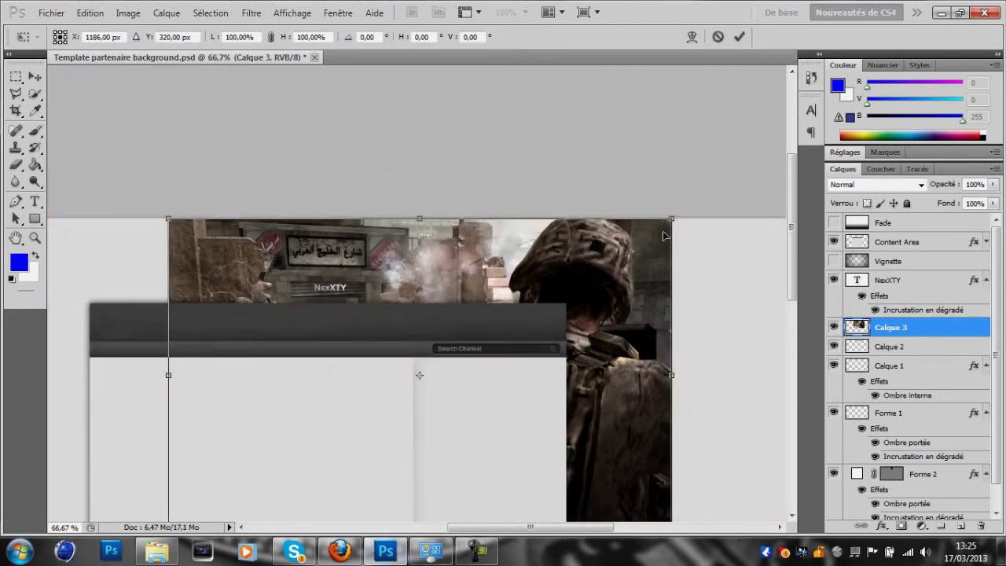
left_click_drag(671, 216, 513, 254)
key("ctrl+plus")
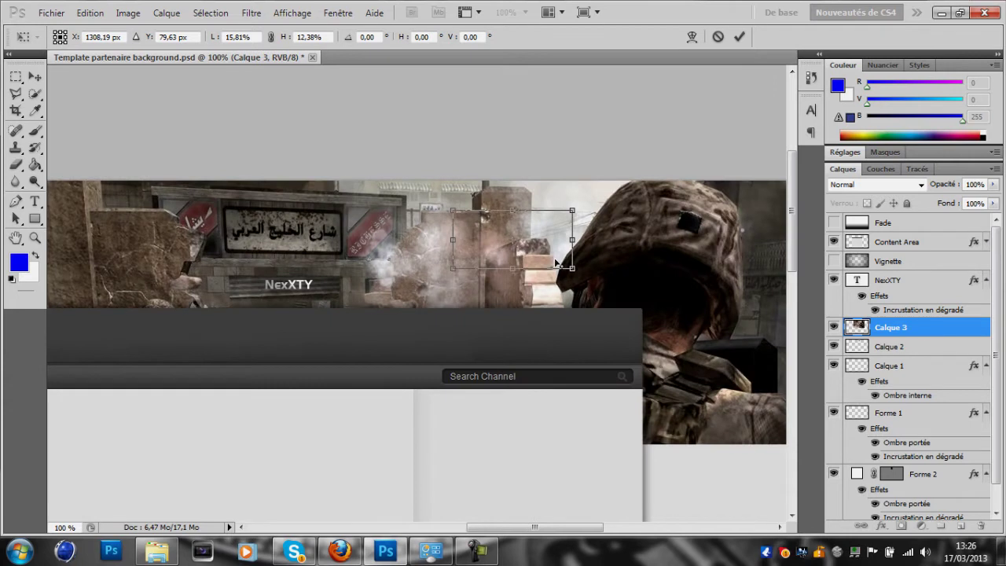
left_click_drag(571, 268, 558, 272)
key("Return")
key("g")
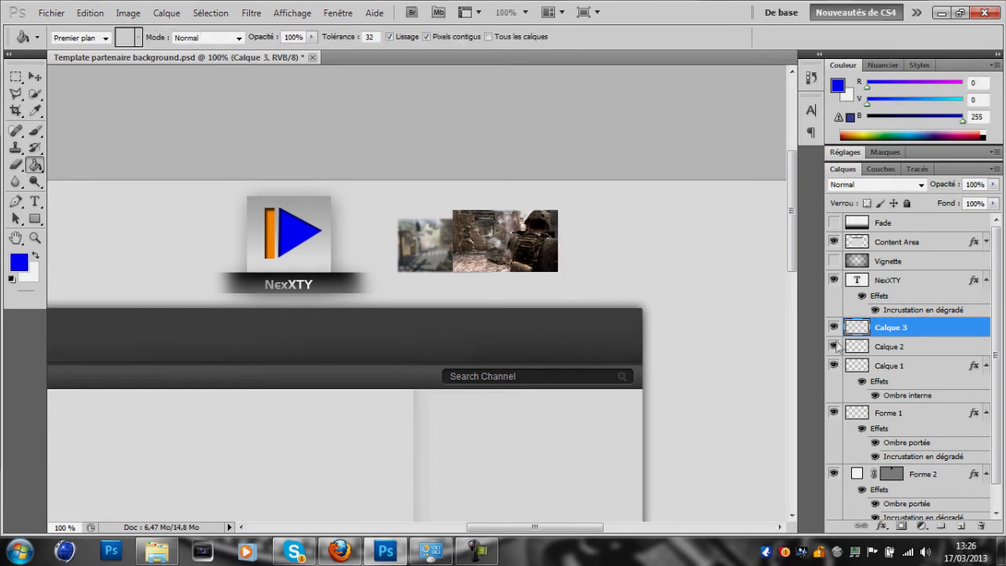
Add a drop shadow with 0 px distance and 16 px size to the soldier thumbnail layer.
double_click(912, 329)
left_click_drag(703, 181, 818, 140)
left_click(629, 200)
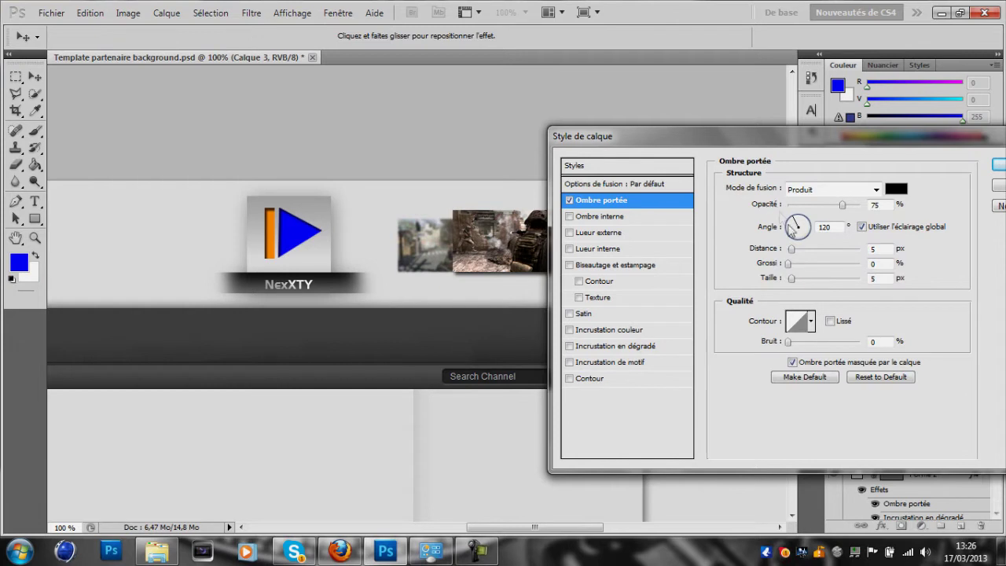
left_click_drag(792, 248, 797, 279)
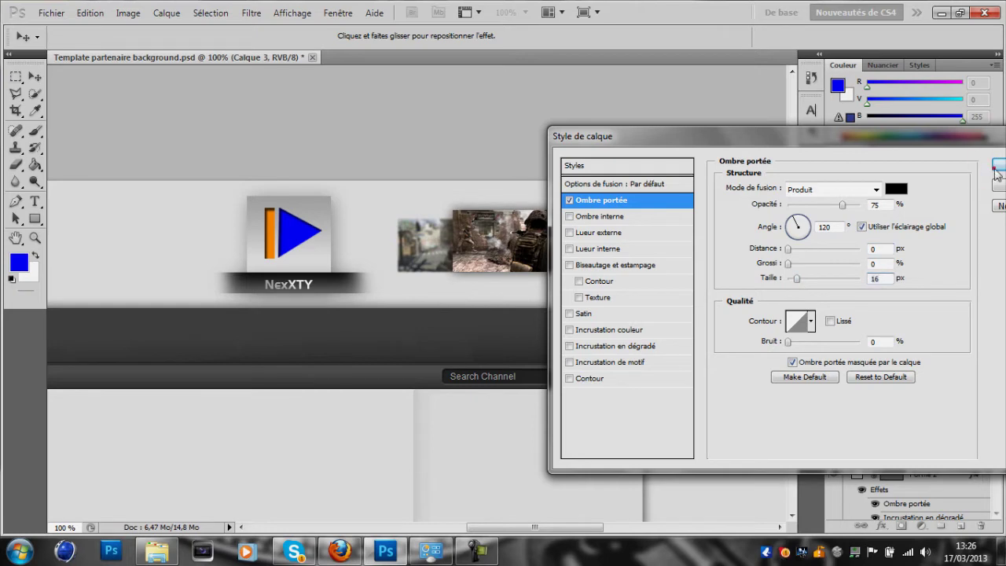
left_click(996, 168)
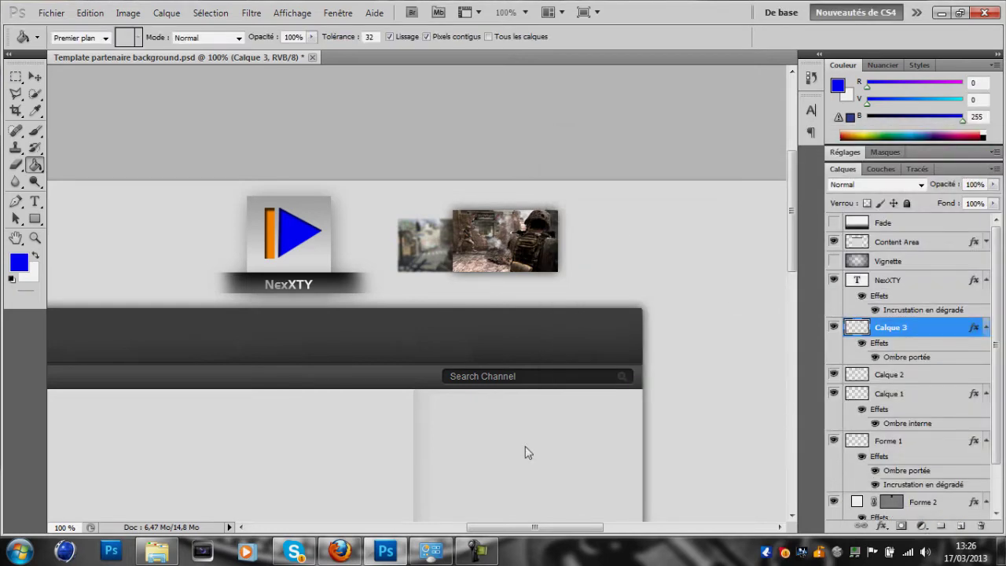
Return to the "gameplay cod" results in Firefox and copy the 1280 × 720 battle image with the smoke and brick building.
left_click(339, 550)
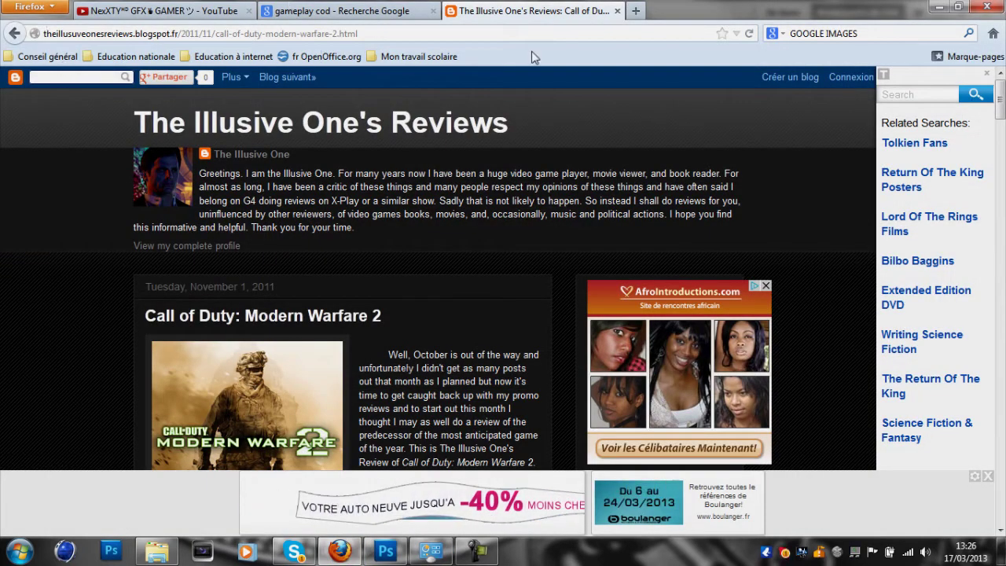
left_click(617, 11)
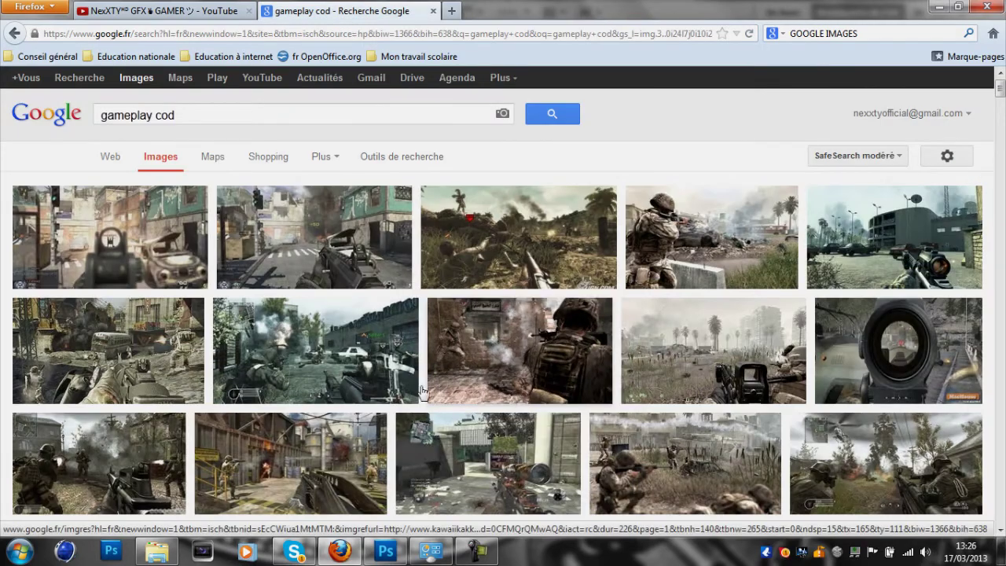
mouse_move(423, 391)
left_click(382, 375)
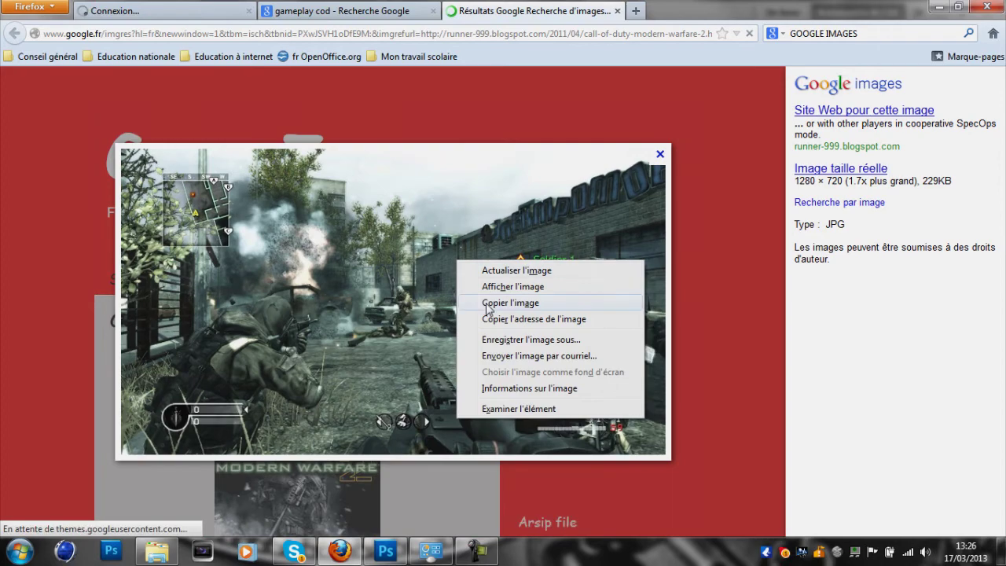
left_click(510, 303)
Paste the battle image into the Photoshop template and shrink it to about 18.6% wide by 17% high, overlapping the soldier thumbnail.
left_click(385, 550)
key("ctrl+v")
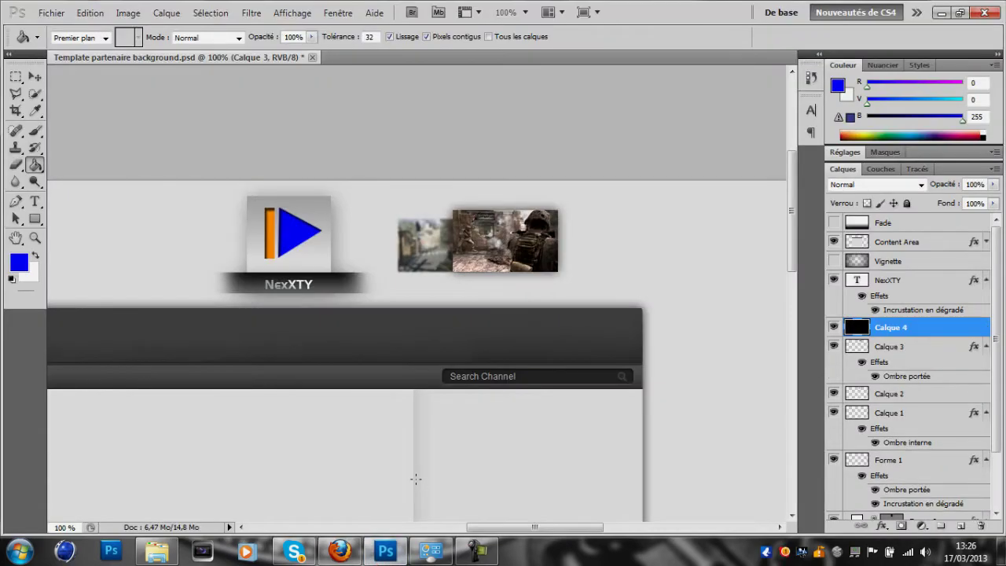
key("ctrl+minus")
key("ctrl+minus")
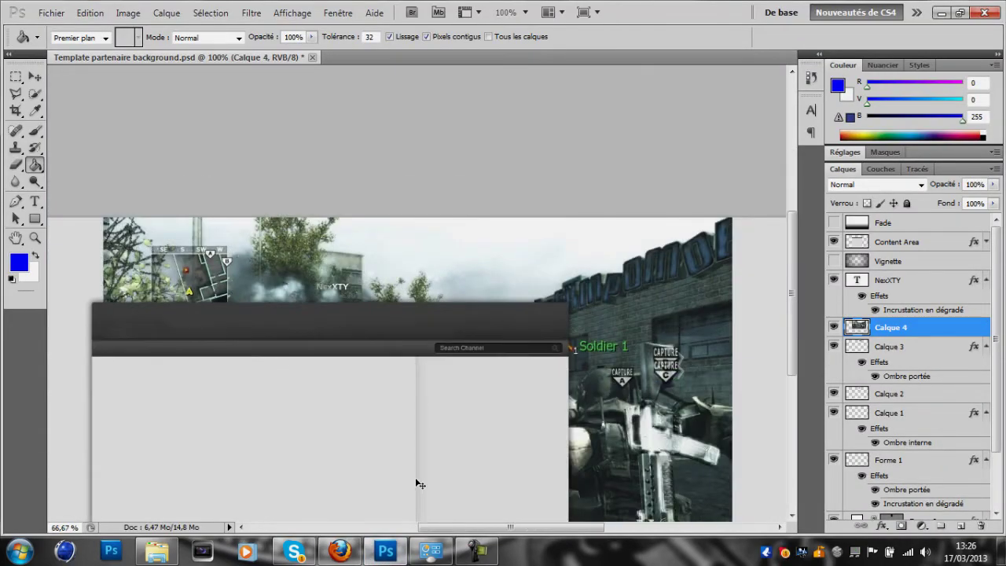
key("ctrl+t")
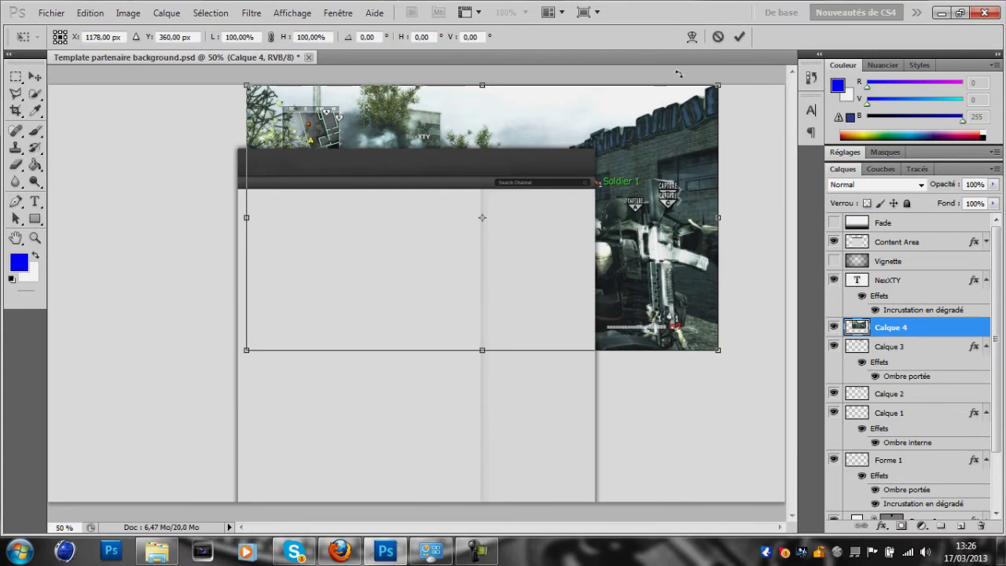
left_click_drag(717, 86, 599, 124)
key("ctrl+plus")
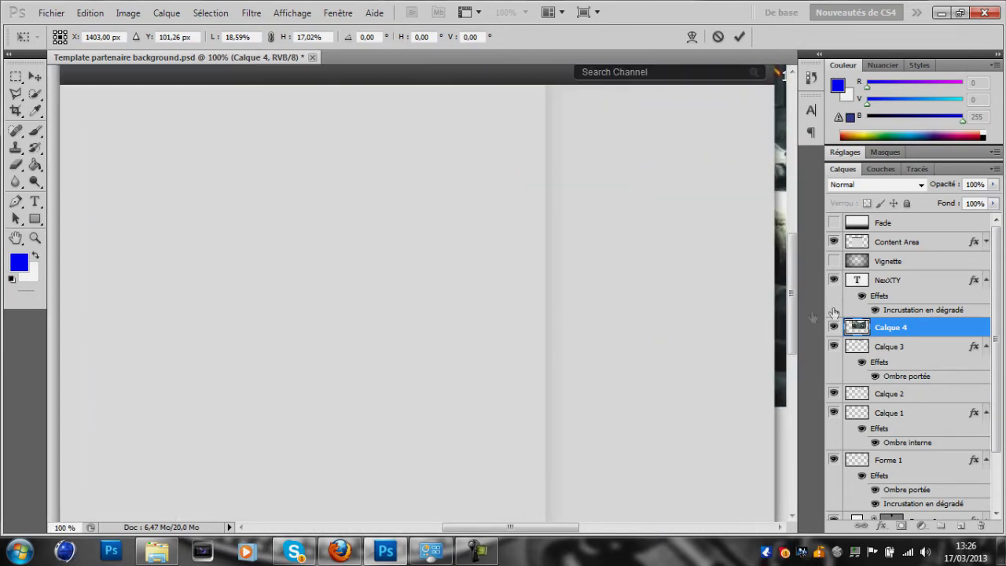
left_click_drag(794, 316, 792, 232)
left_click_drag(656, 280, 635, 276)
key("Return")
key("g")
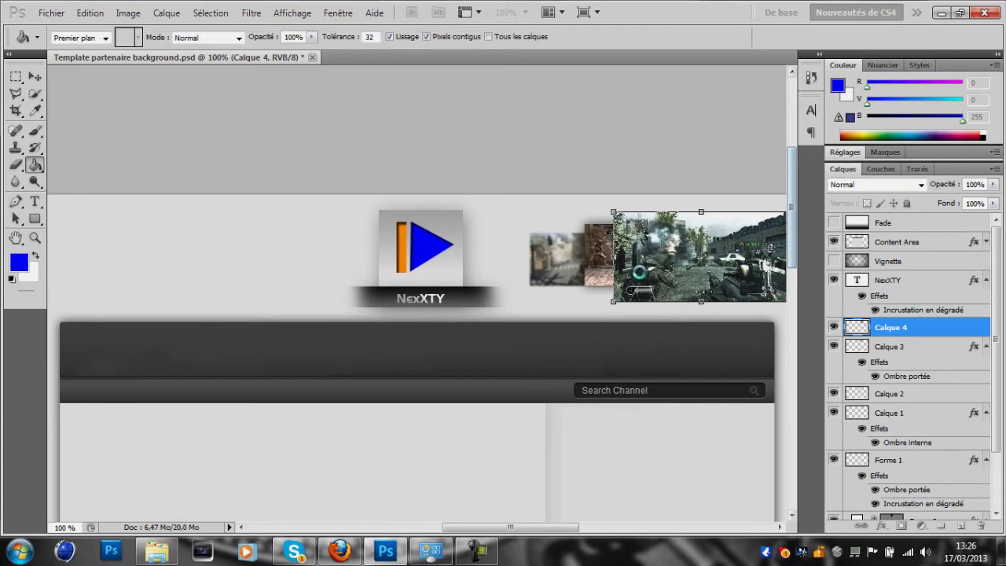
Place the battle image layer beneath the soldier thumbnail and scale it to about 55% by 60%, emerging from the soldier's right edge.
left_click_drag(907, 336, 907, 386)
left_click_drag(507, 528, 531, 528)
key("ctrl+t")
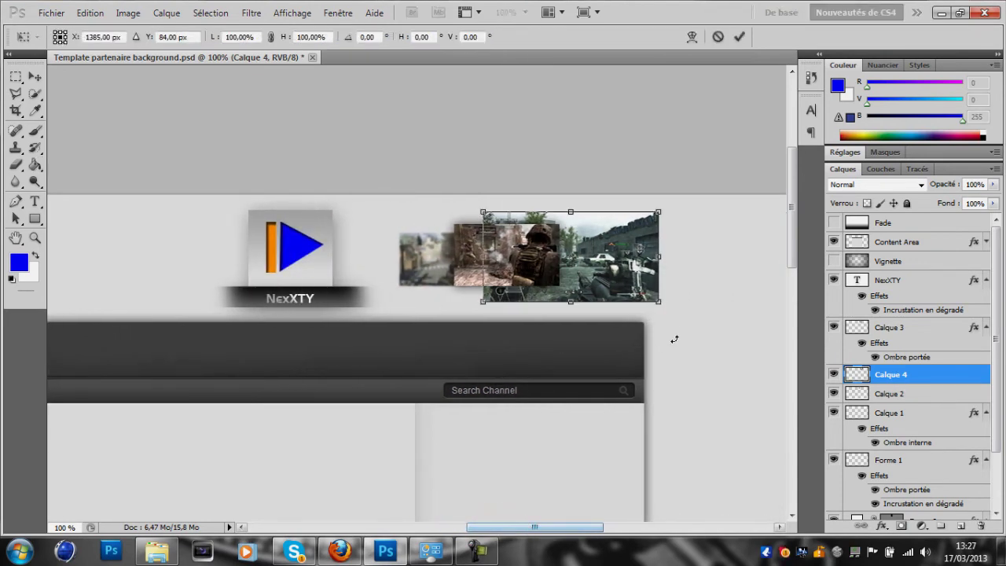
left_click_drag(655, 220, 595, 232)
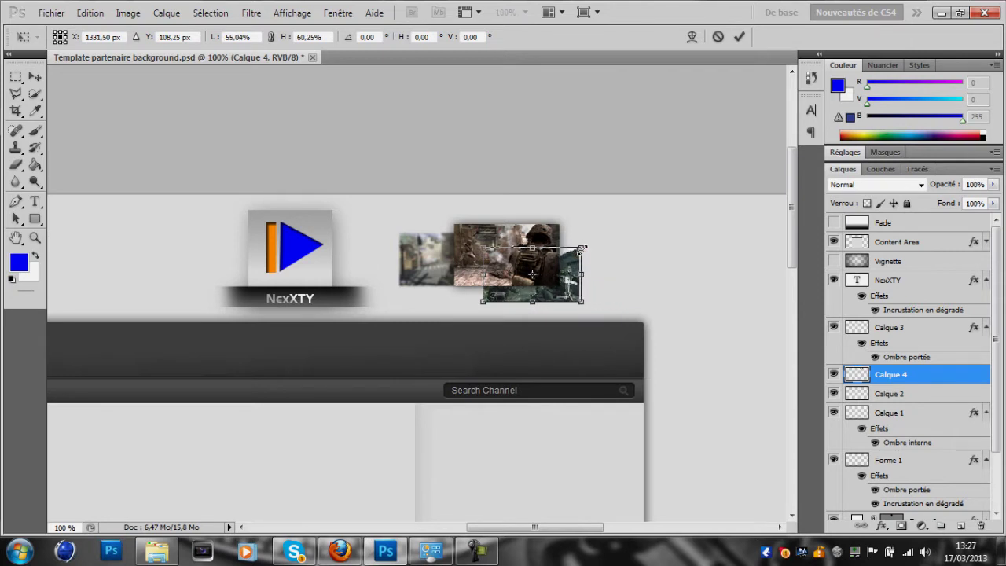
left_click_drag(573, 281, 606, 268)
key("Return")
key("g")
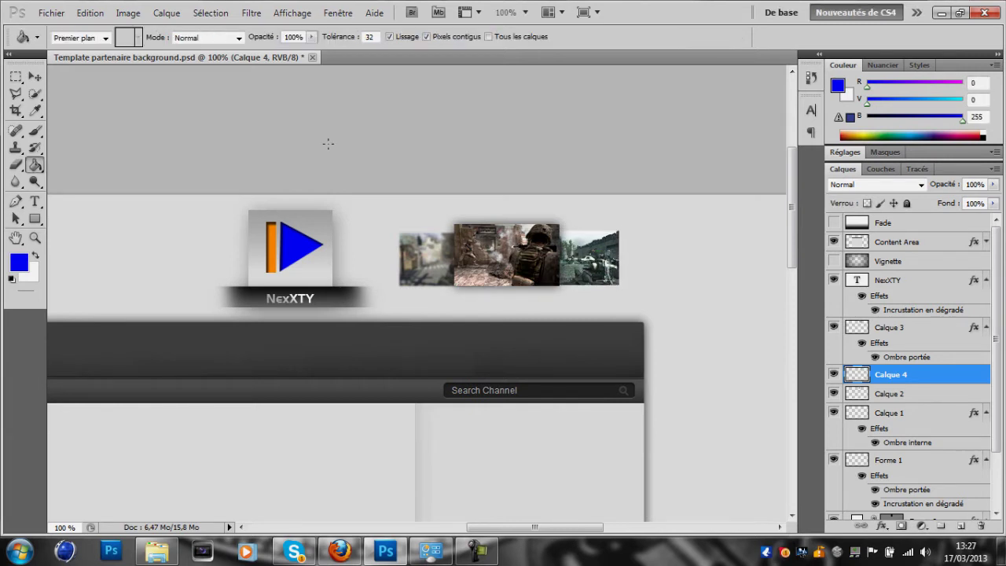
Apply a Gaussian blur at the preset radius to the small battle image behind the soldier thumbnail.
left_click(251, 12)
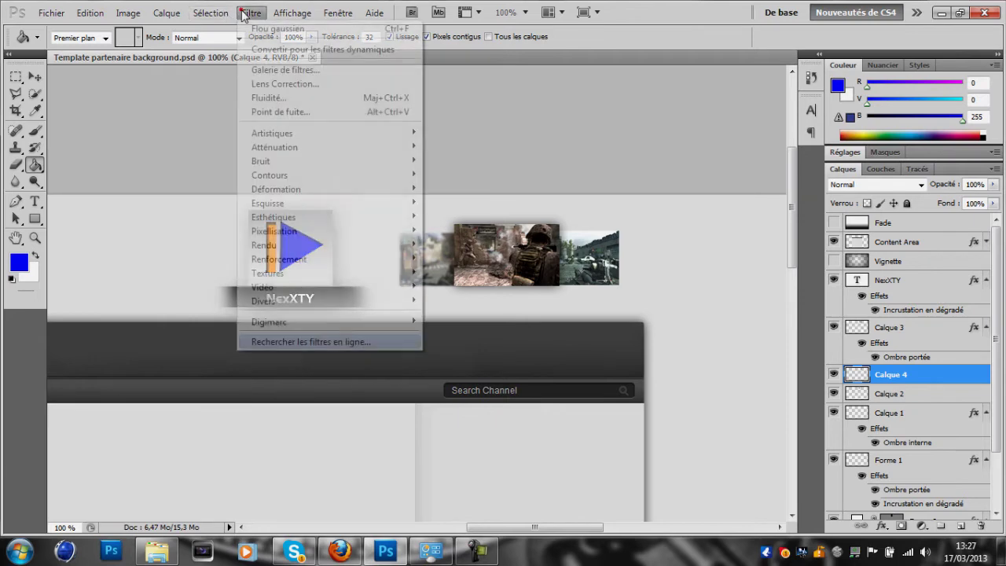
mouse_move(393, 147)
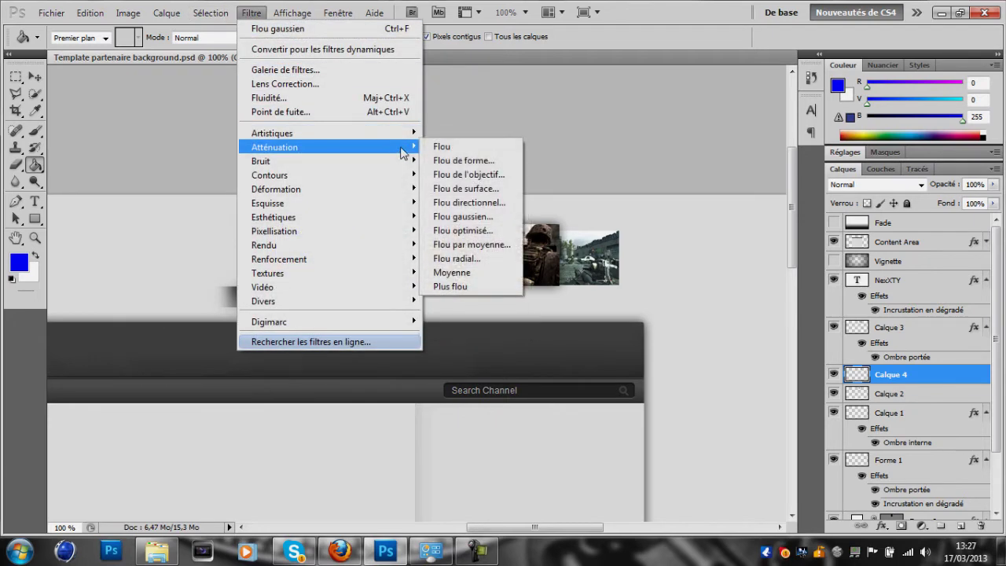
left_click(431, 149)
left_click(463, 216)
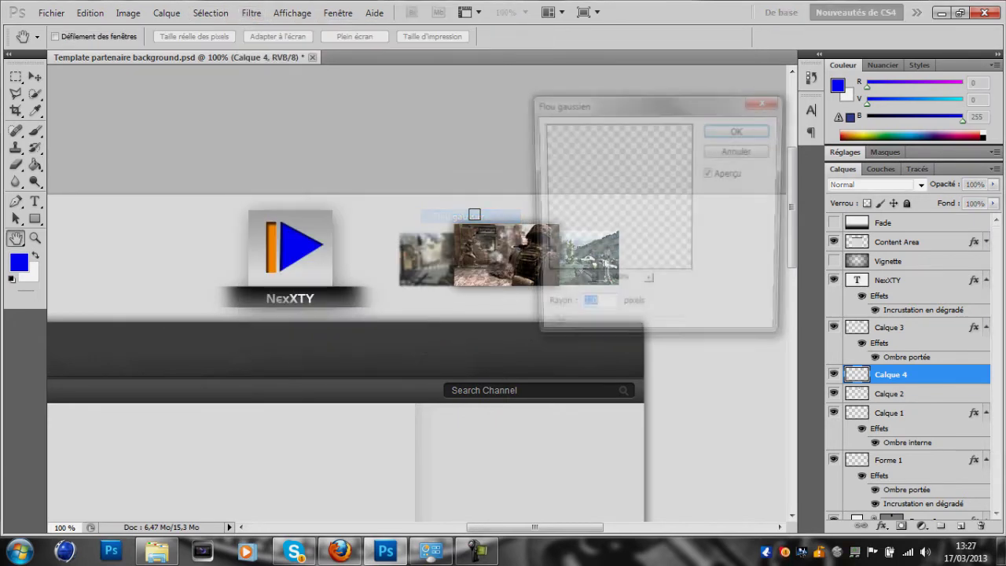
left_click(717, 132)
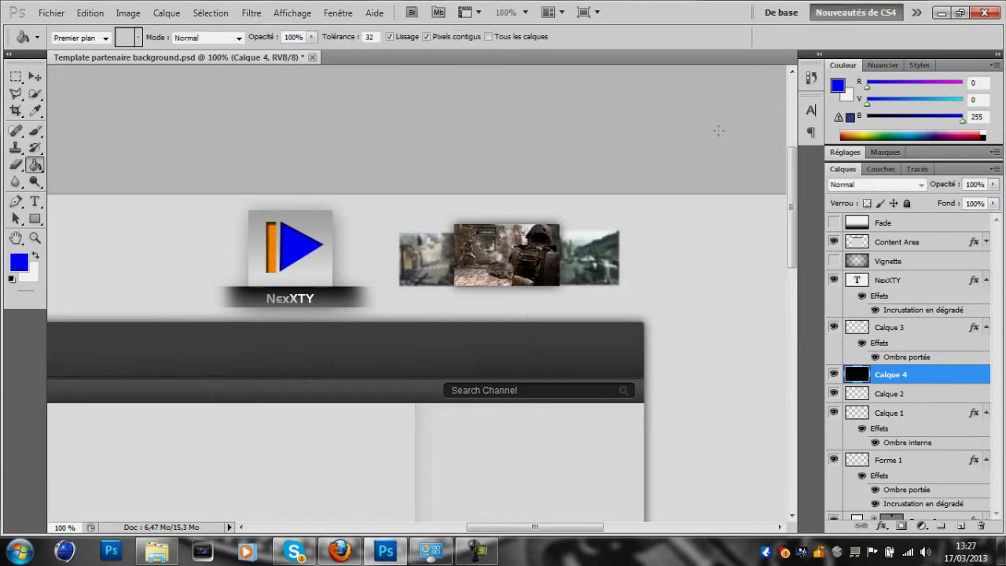
Add the blue text "«Playlists»" in 18 pt HandelGothicEF, centred just above the soldier thumbnail.
key("ctrl+minus")
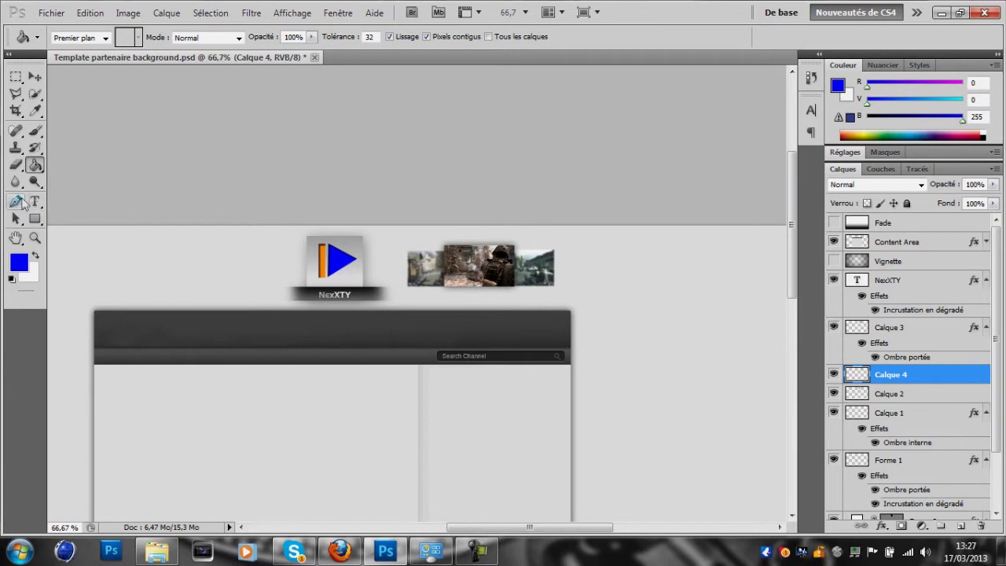
left_click(34, 201)
left_click(395, 249)
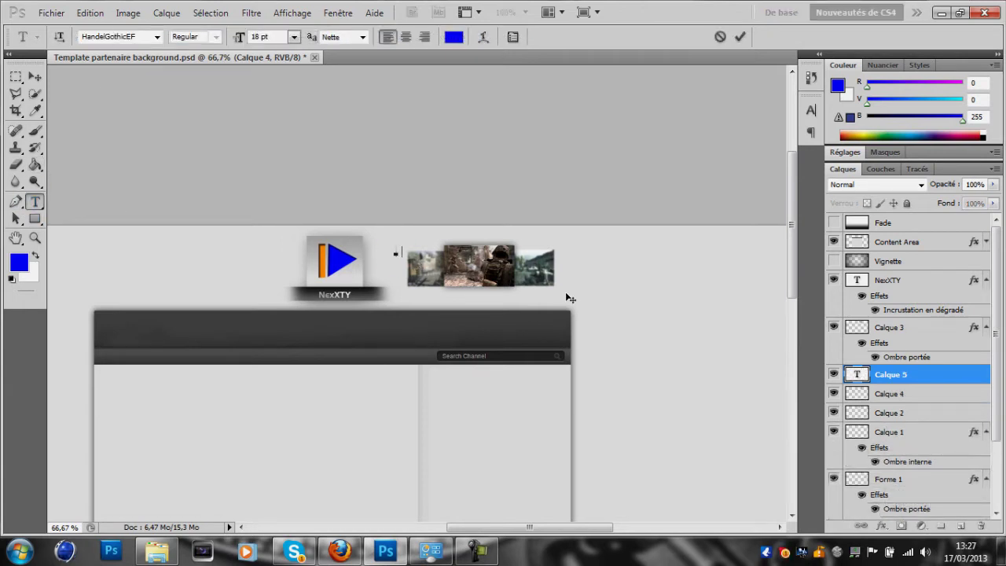
type("Playlists")
left_click_drag(552, 359, 613, 350)
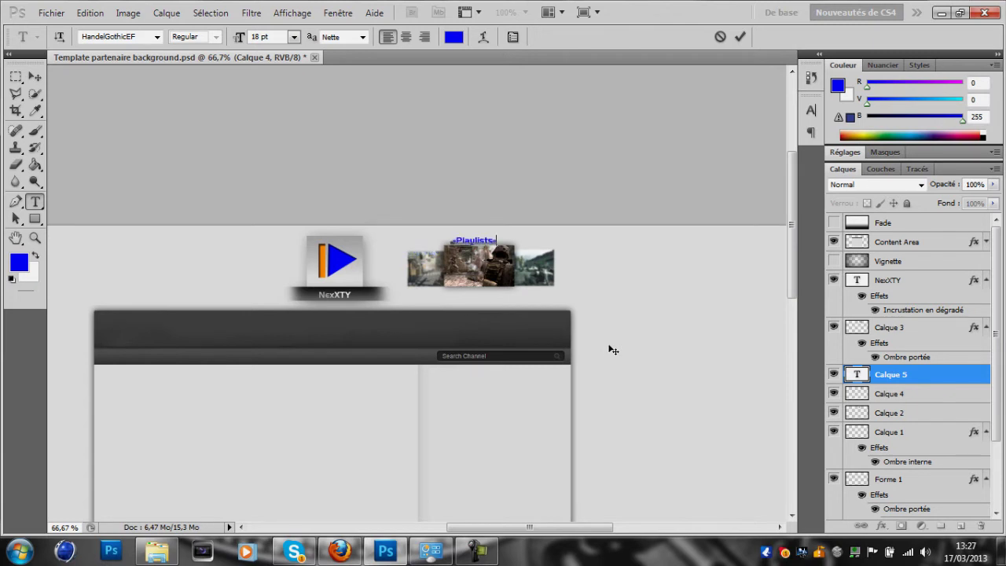
left_click(966, 375)
left_click_drag(531, 530, 505, 541)
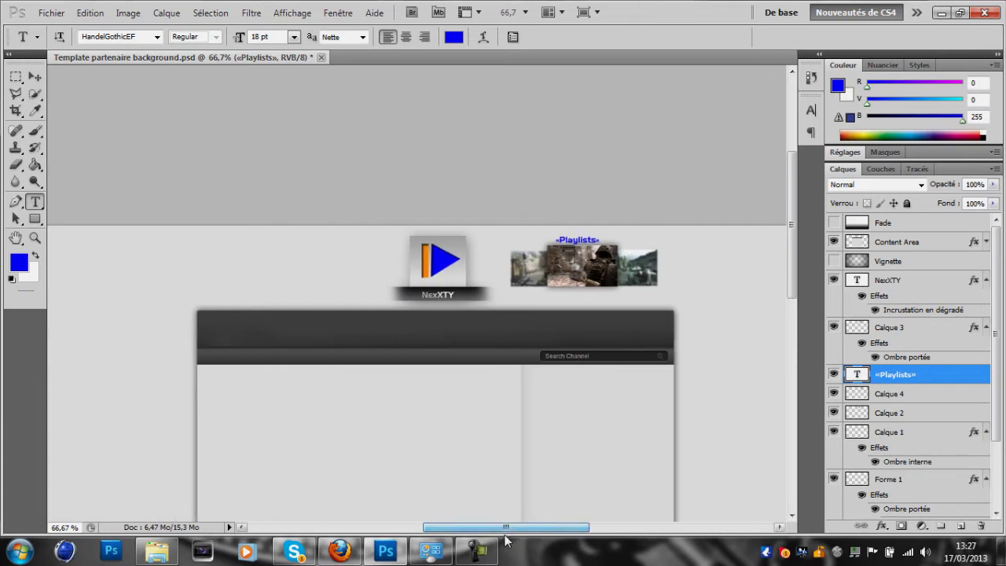
Compare the template with the header of the existing NexXTY YouTube channel in Firefox, and return to Photoshop.
left_click(340, 551)
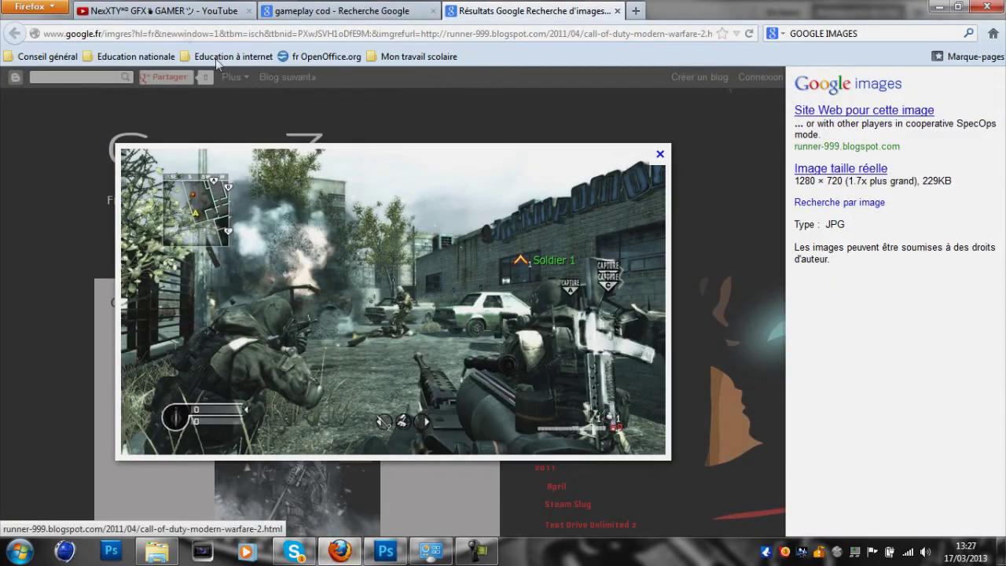
left_click(202, 10)
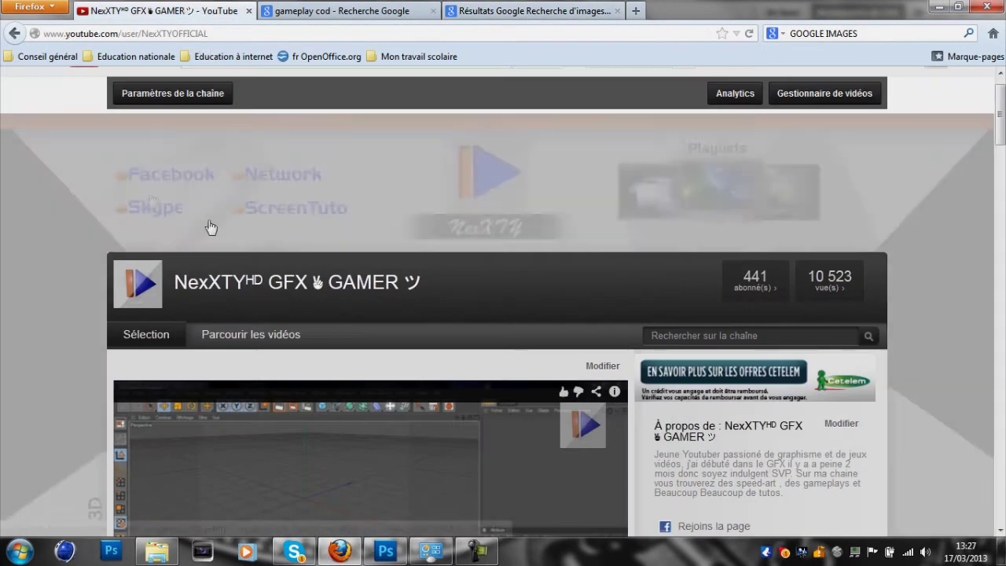
left_click(385, 550)
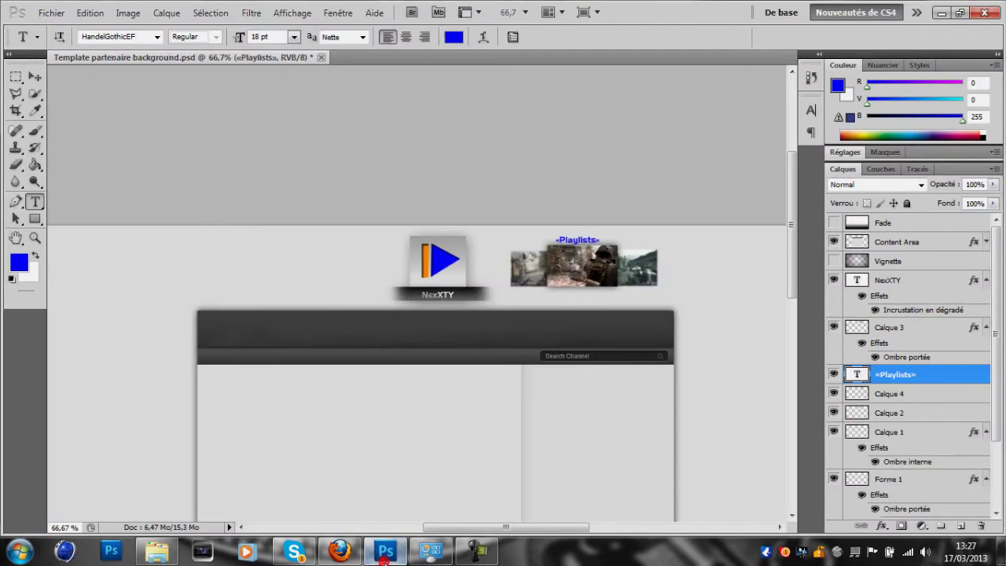
left_click(345, 556)
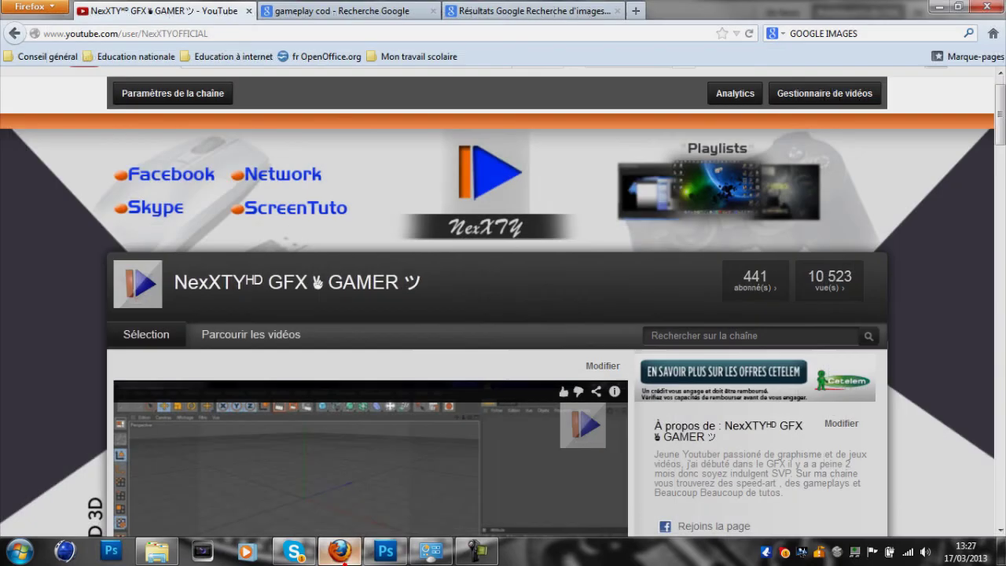
left_click(387, 554)
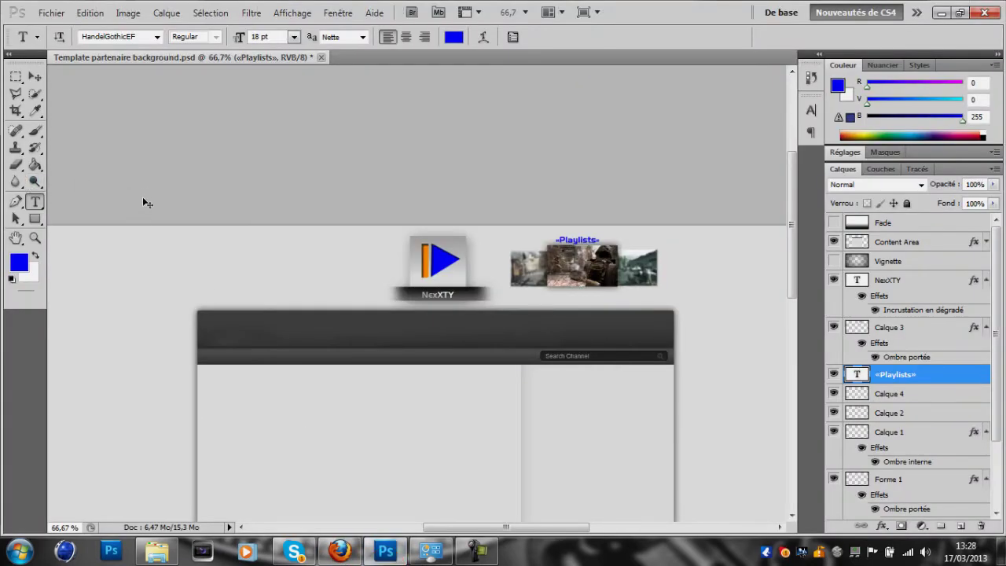
Set the foreground colour to orange #ff6600 and draw a small circle with the Ellipse tool in the empty area left of the logo.
key("ctrl+plus")
left_click_drag(448, 535, 434, 535)
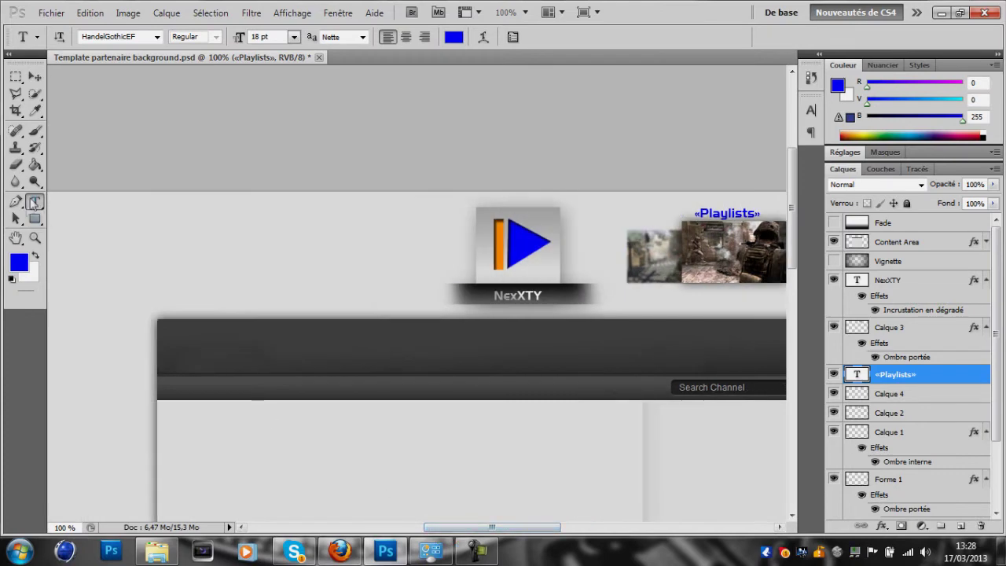
left_click_drag(35, 218, 79, 245)
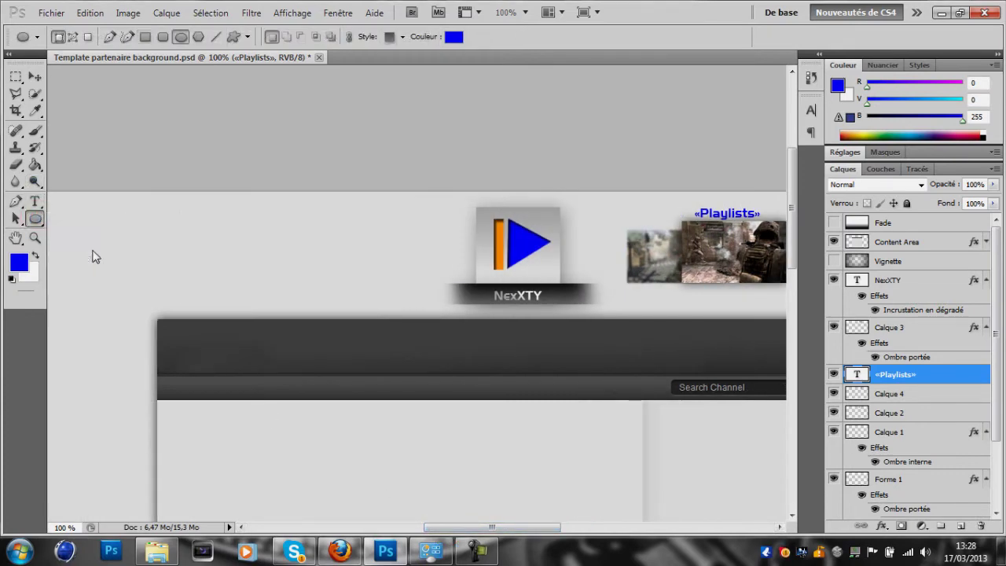
left_click(18, 262)
left_click_drag(504, 189, 504, 304)
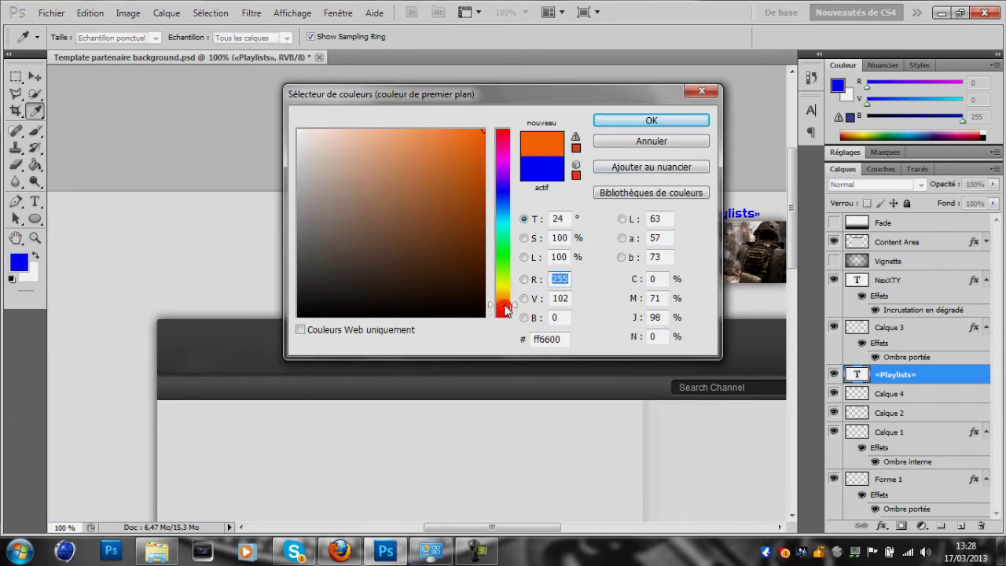
left_click(650, 116)
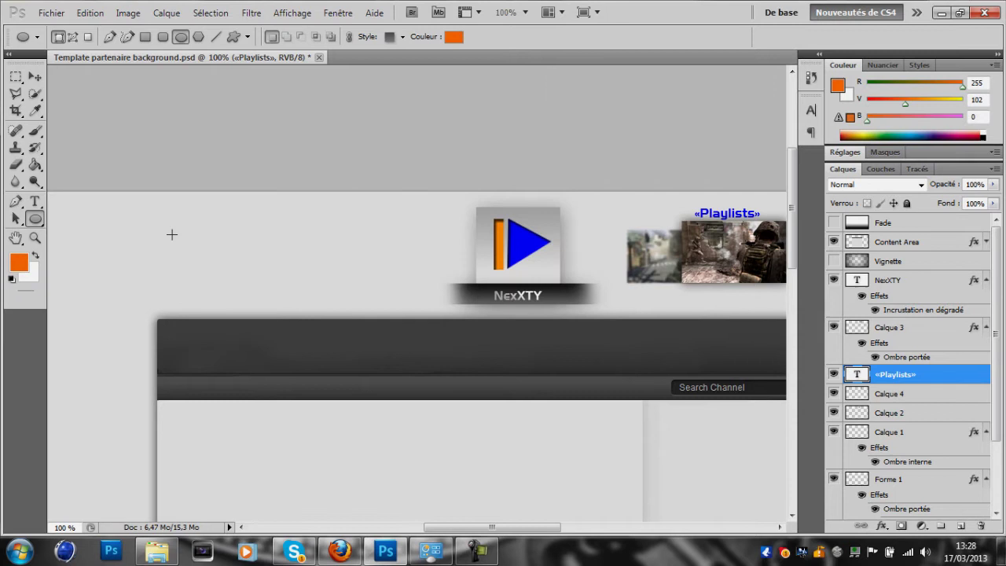
left_click_drag(177, 242, 182, 243)
left_click_drag(188, 249, 189, 249)
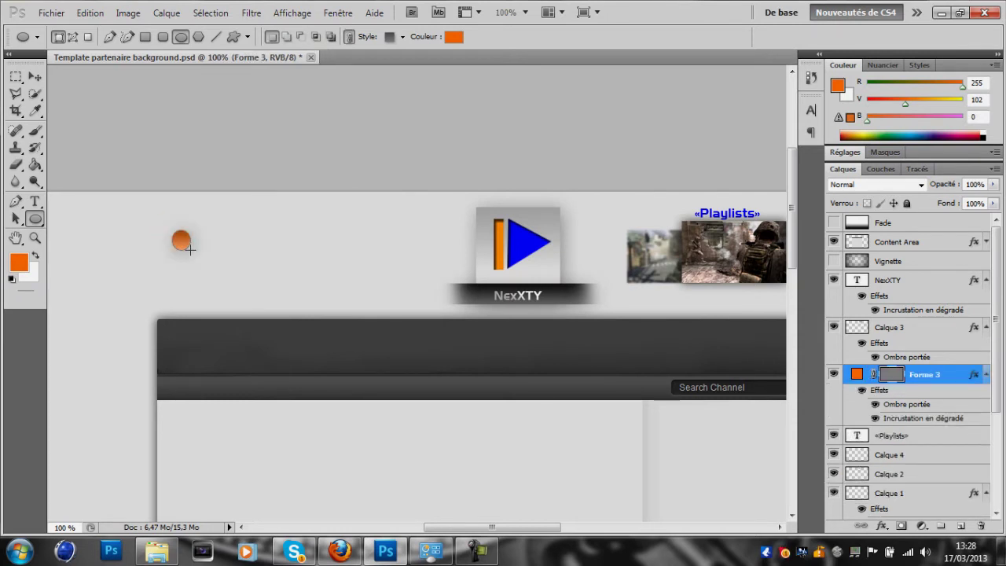
Add an inner bevel with 100% depth and 5 px size to the orange circle, and check the existing channel's bullets in Firefox.
double_click(941, 378)
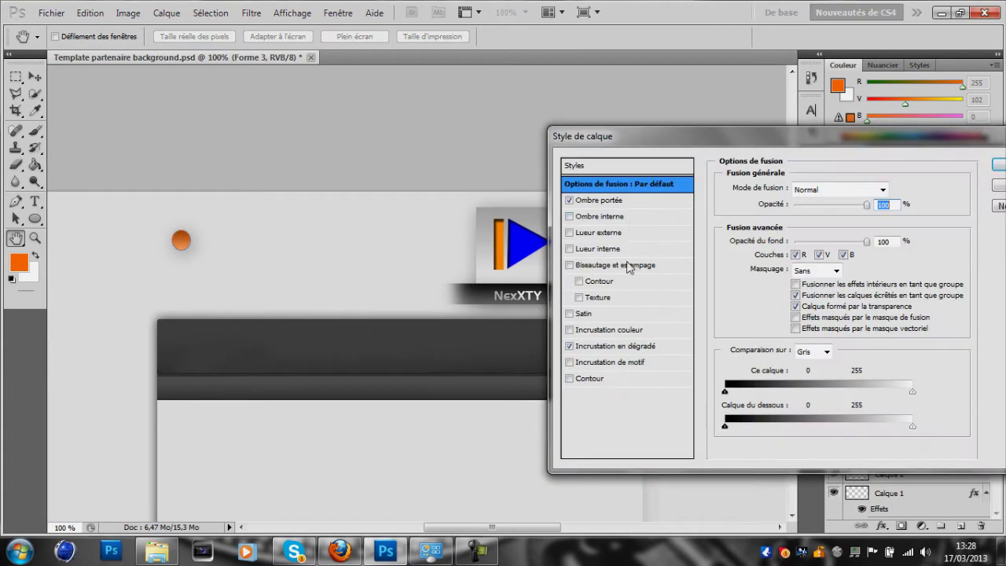
left_click(614, 265)
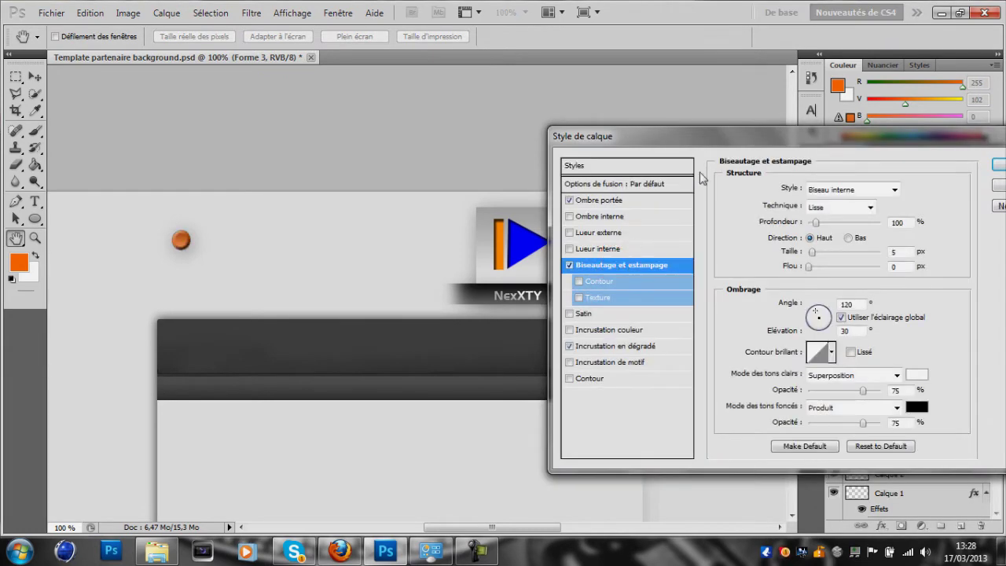
left_click_drag(746, 151, 631, 145)
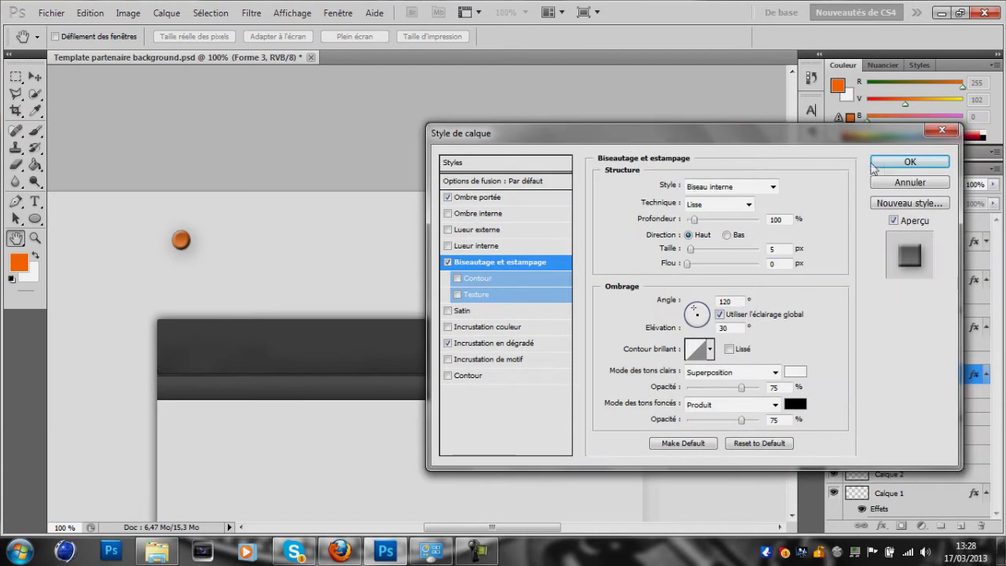
left_click(874, 166)
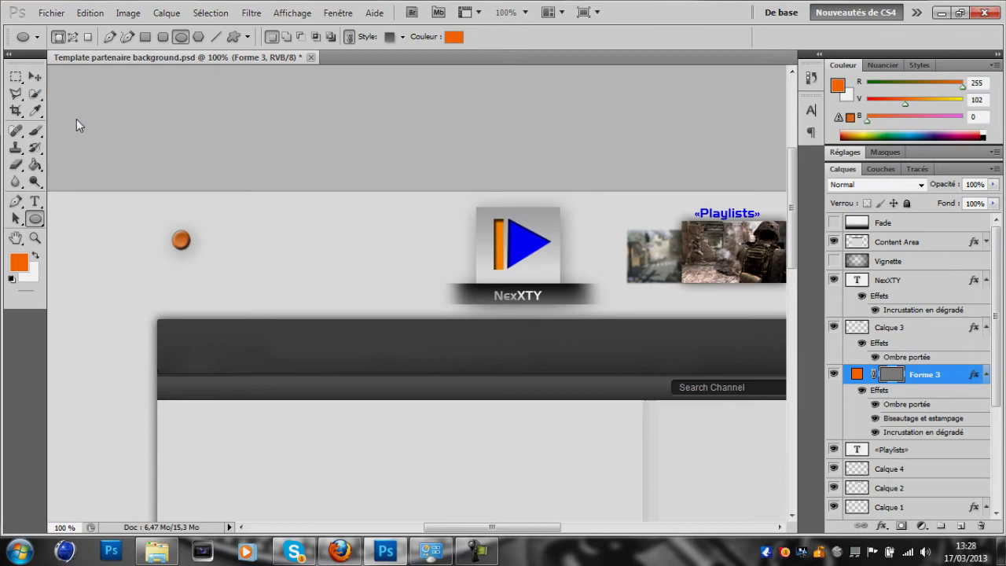
left_click(337, 552)
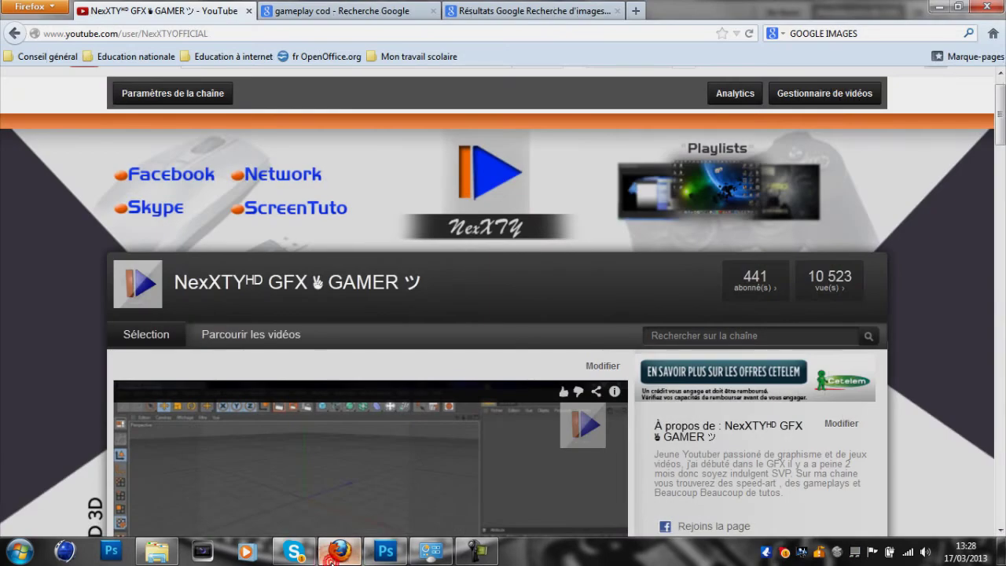
left_click(333, 555)
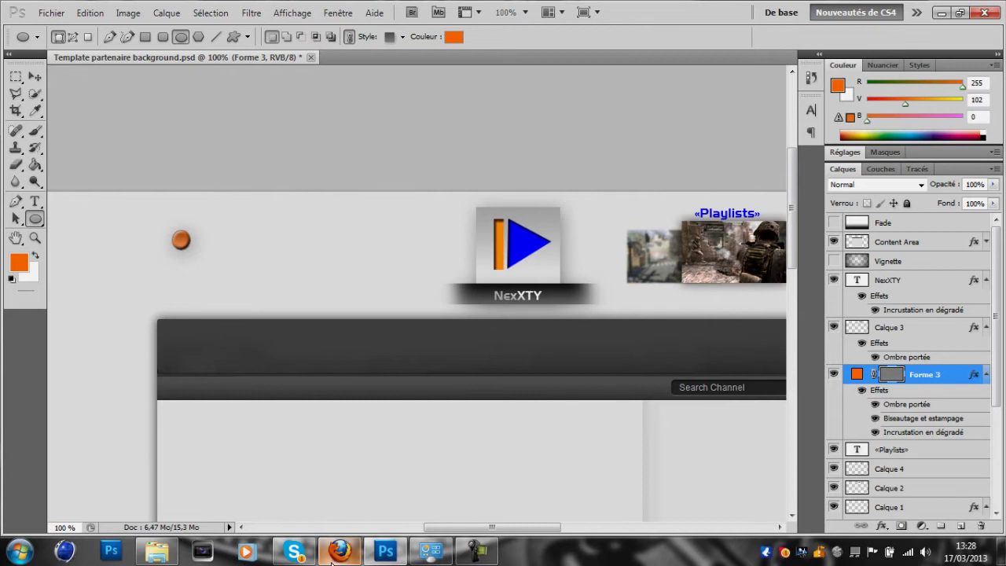
Duplicate the orange bullet three times and arrange the four bullets as a two-by-two grid beside the logo.
key("ctrl+j")
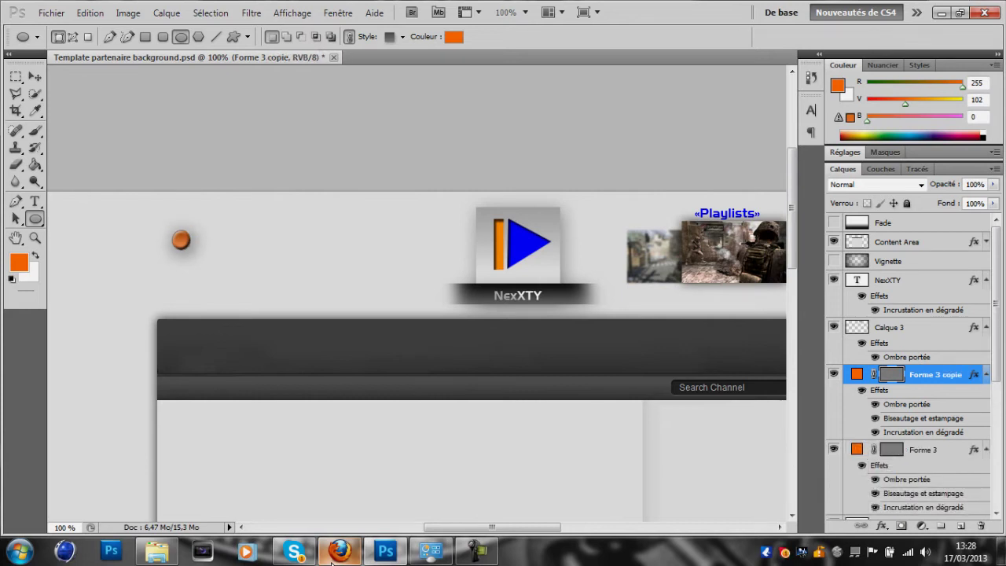
key("ctrl+t")
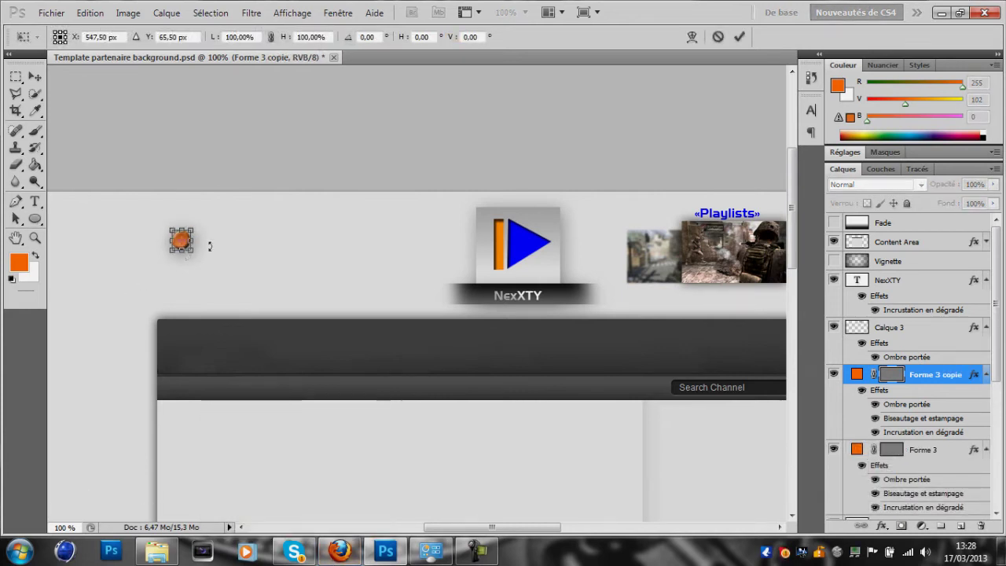
left_click_drag(190, 241, 308, 242)
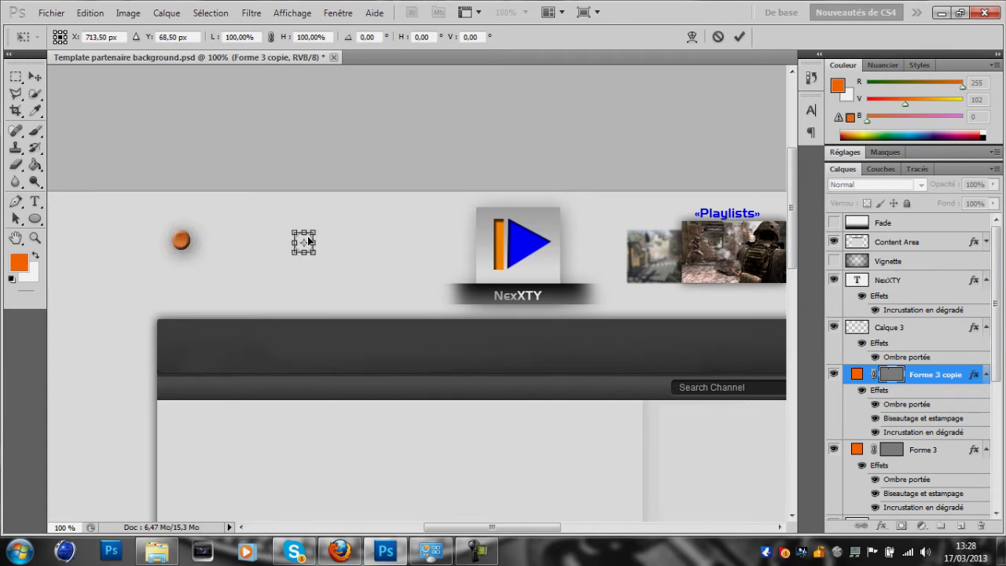
key("Return")
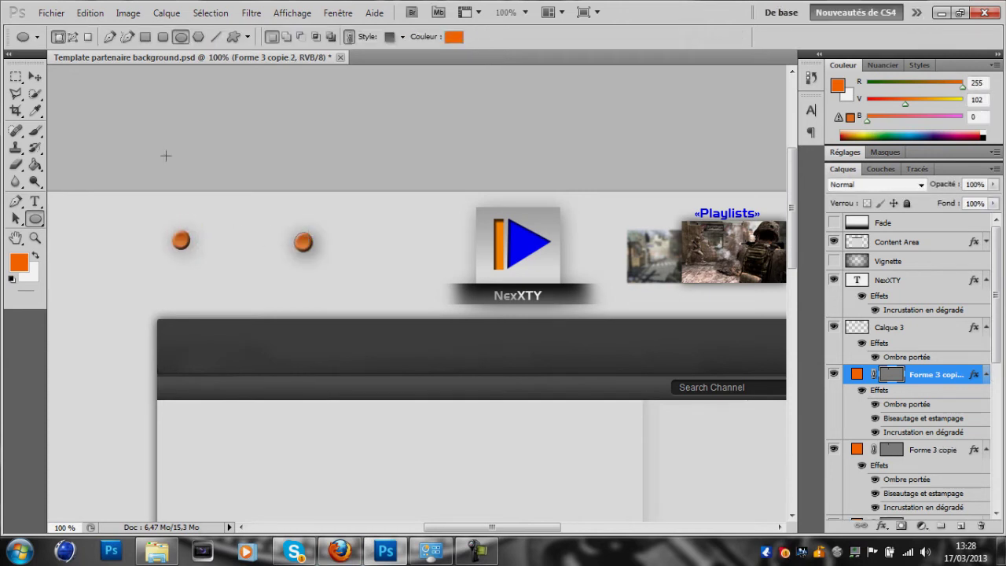
left_click(35, 76)
left_click_drag(304, 243, 180, 291)
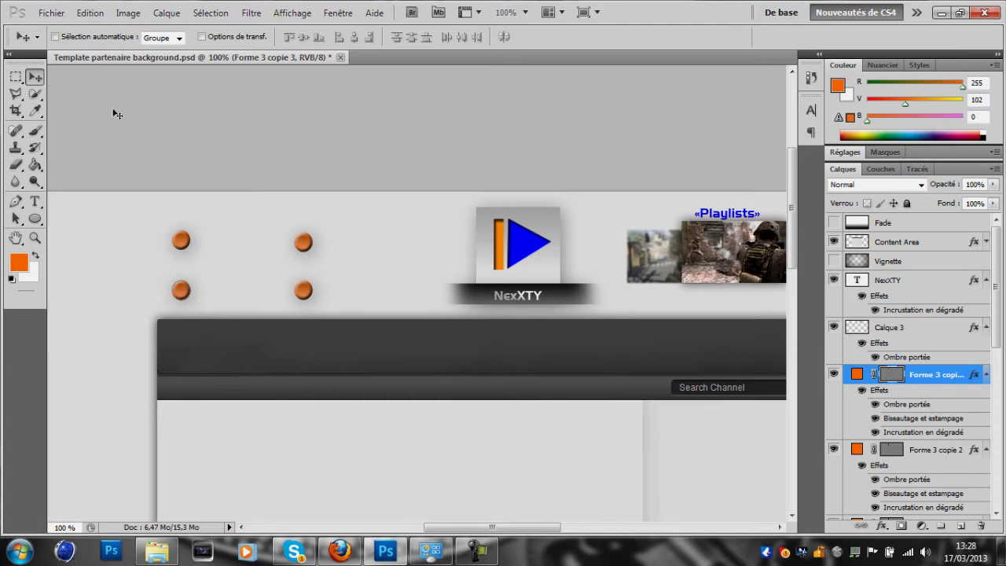
Set the text colour to blue #3000ff and start a text line beside the upper-left bullet.
left_click(34, 201)
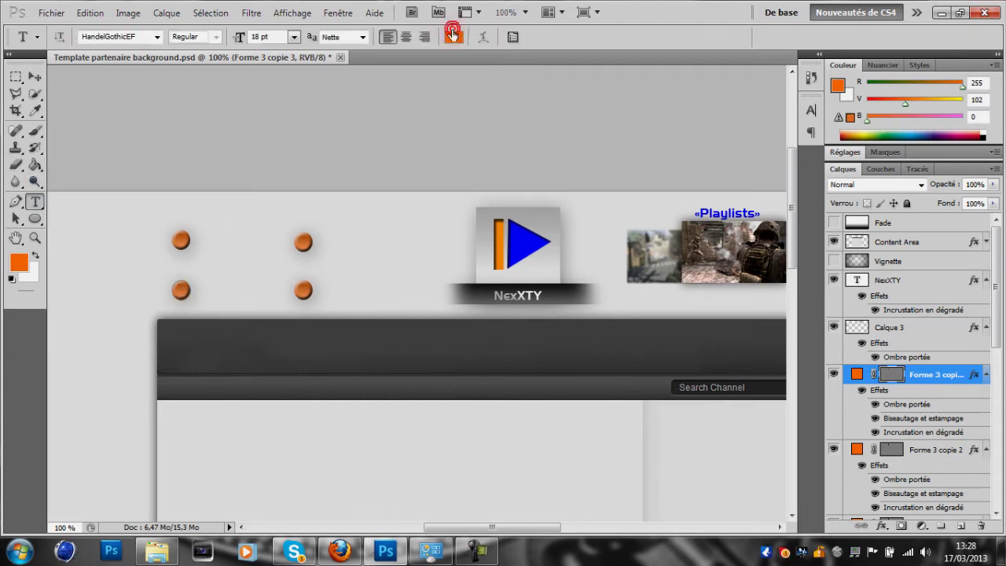
left_click(454, 37)
left_click(503, 186)
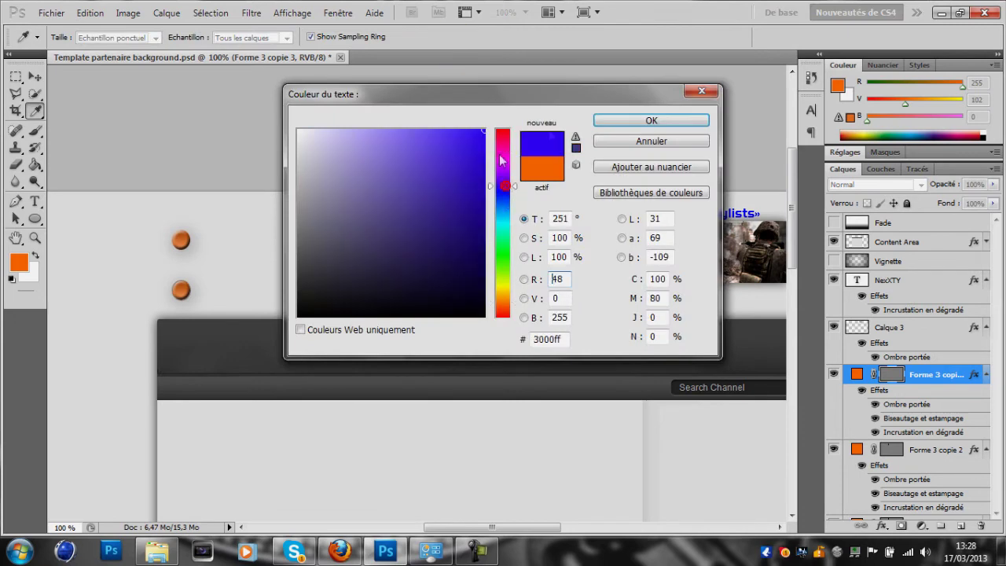
left_click(687, 122)
left_click(214, 248)
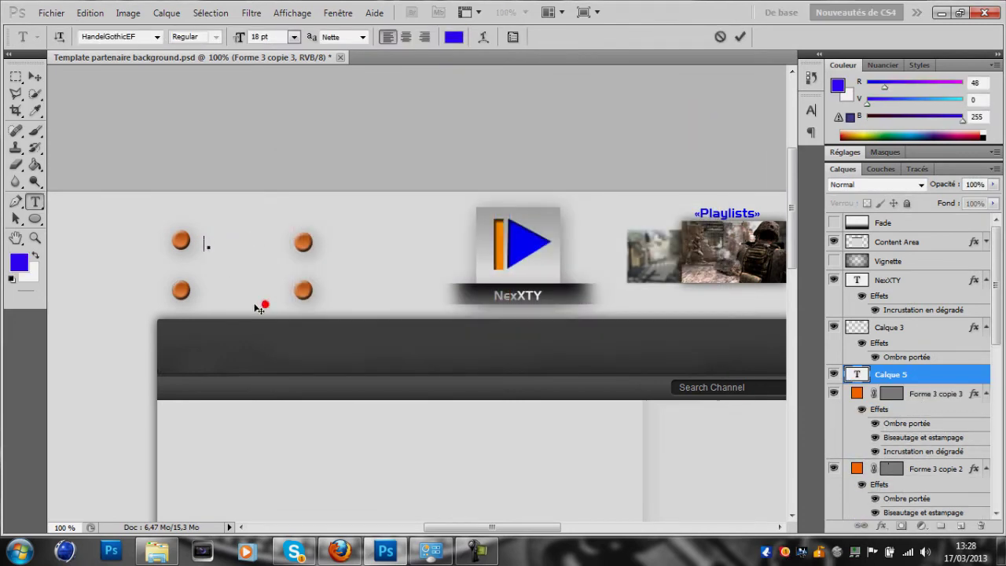
type("Facebook")
left_click(249, 300)
left_click_drag(249, 299, 244, 301)
key("Delete")
key("Delete")
key("Delete")
key("Delete")
Enter "FACEBOOK" in 24 pt HandelGothicEF and align it just beside the upper-left bullet.
left_click(294, 37)
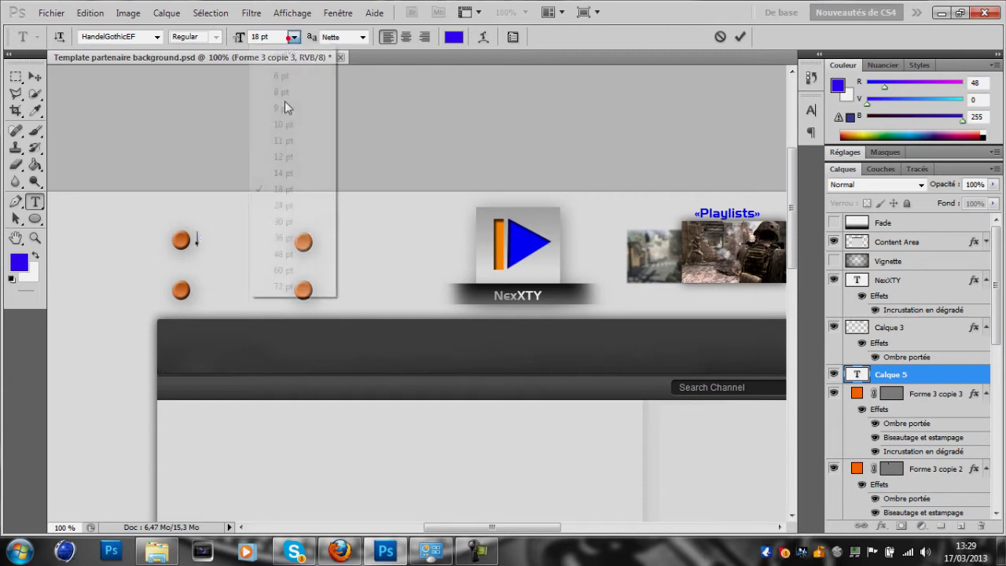
left_click(282, 205)
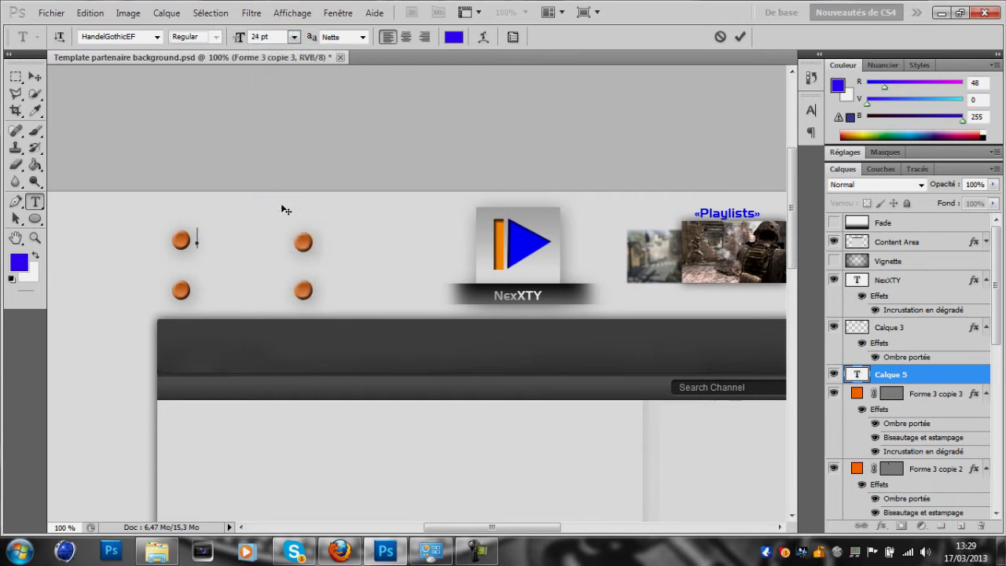
type("ebook")
left_click(248, 274)
left_click_drag(249, 273, 254, 272)
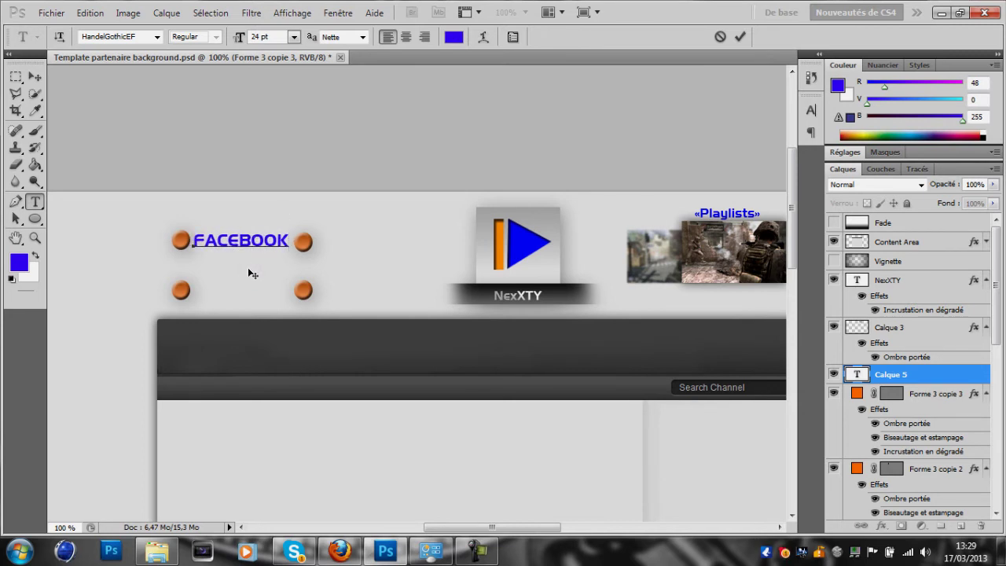
left_click(872, 378)
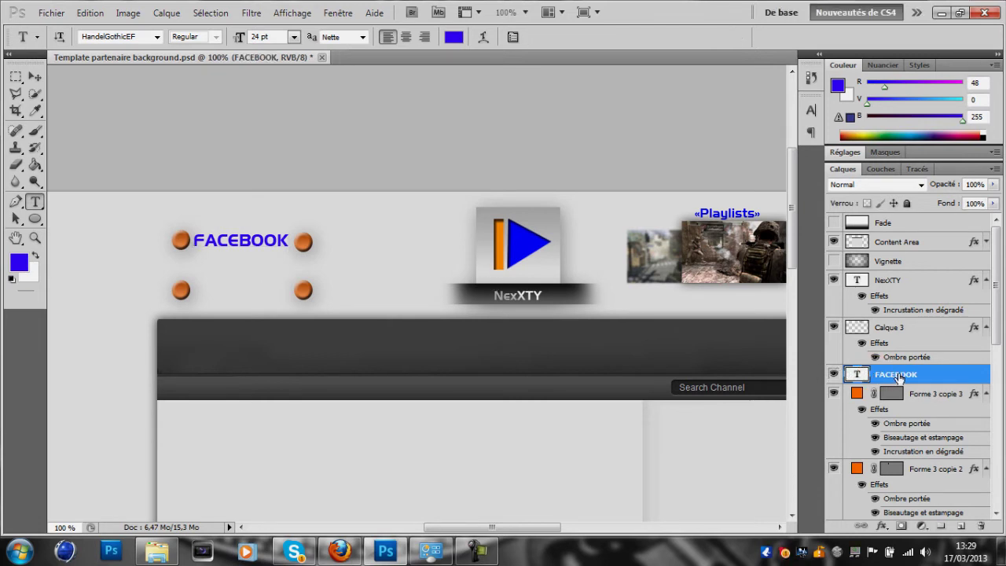
Add a linear black-to-white gradient overlay with 30% opacity and a 90° angle to the FACEBOOK text.
left_click(37, 77)
left_click(36, 202)
left_click(33, 76)
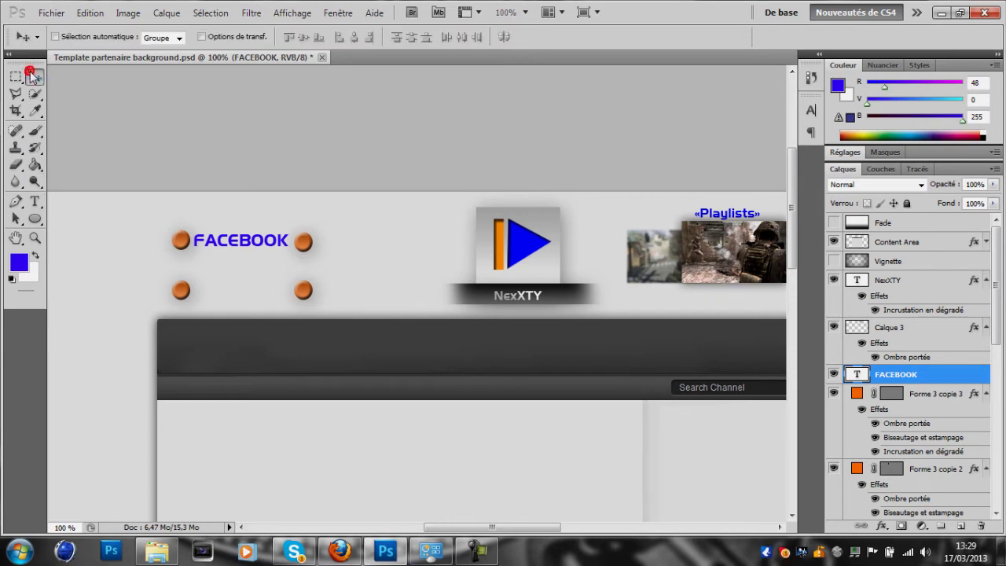
double_click(964, 379)
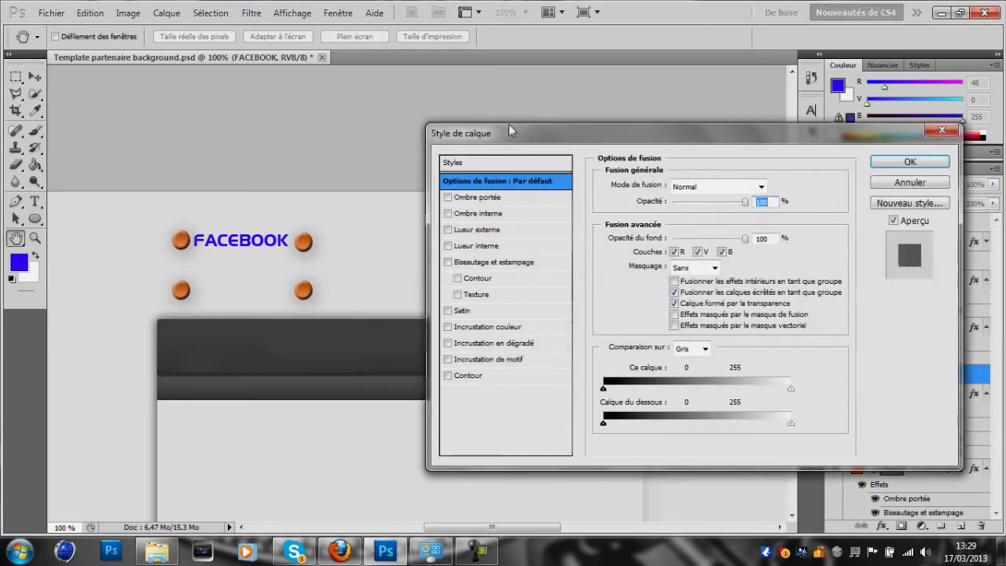
left_click(517, 344)
left_click(689, 202)
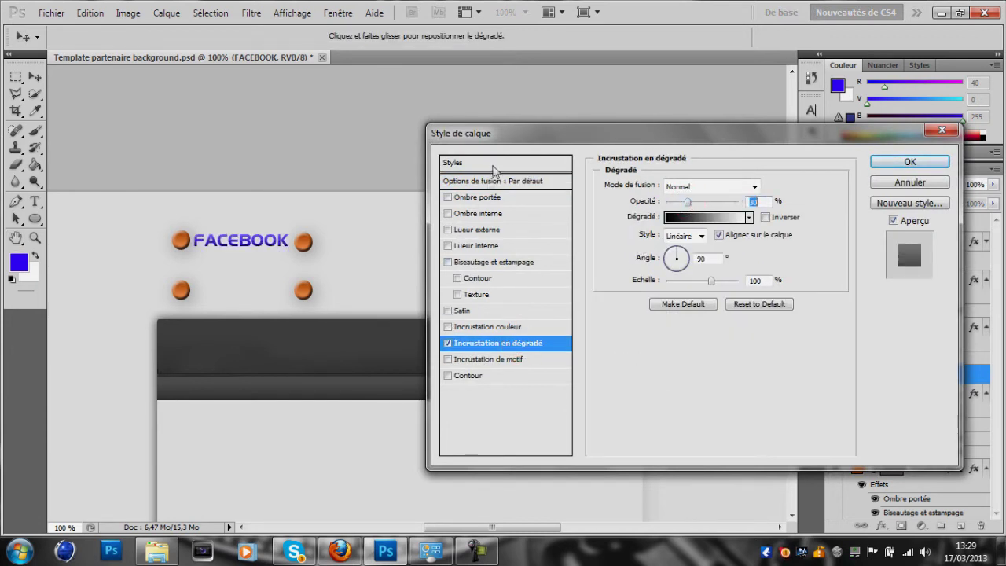
left_click(901, 156)
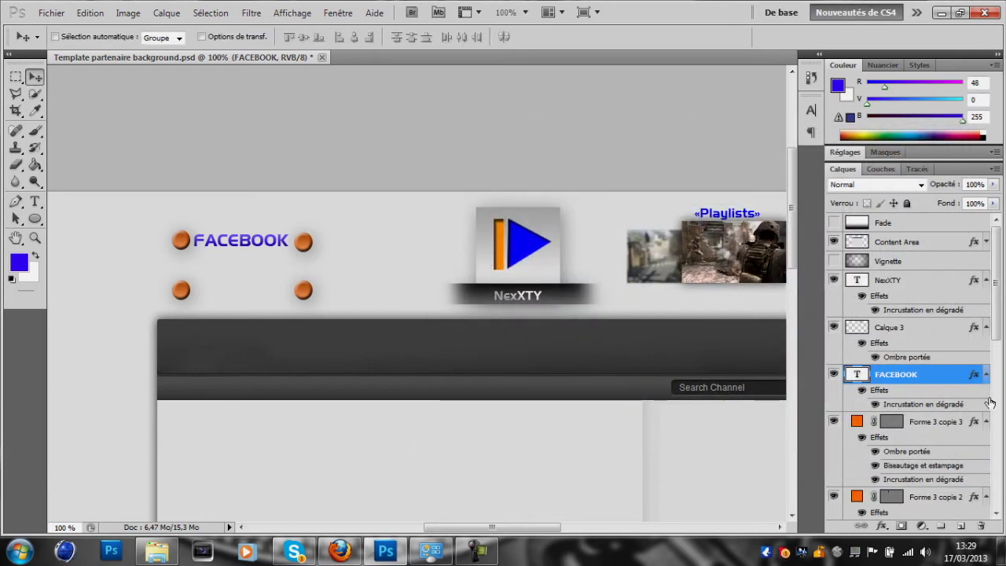
Duplicate the FACEBOOK text three times and place one copy beside each of the other bullets.
key("ctrl+j")
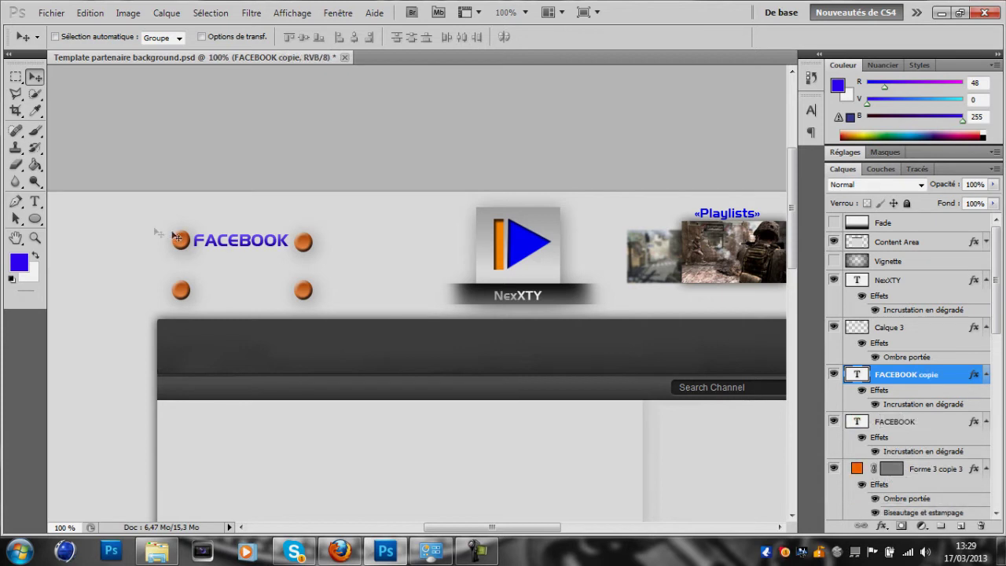
left_click_drag(275, 262, 259, 301)
key("ctrl+j")
key("ctrl+j")
Replace the text beside the lower-left bullet with "SKYPE".
left_click(36, 202)
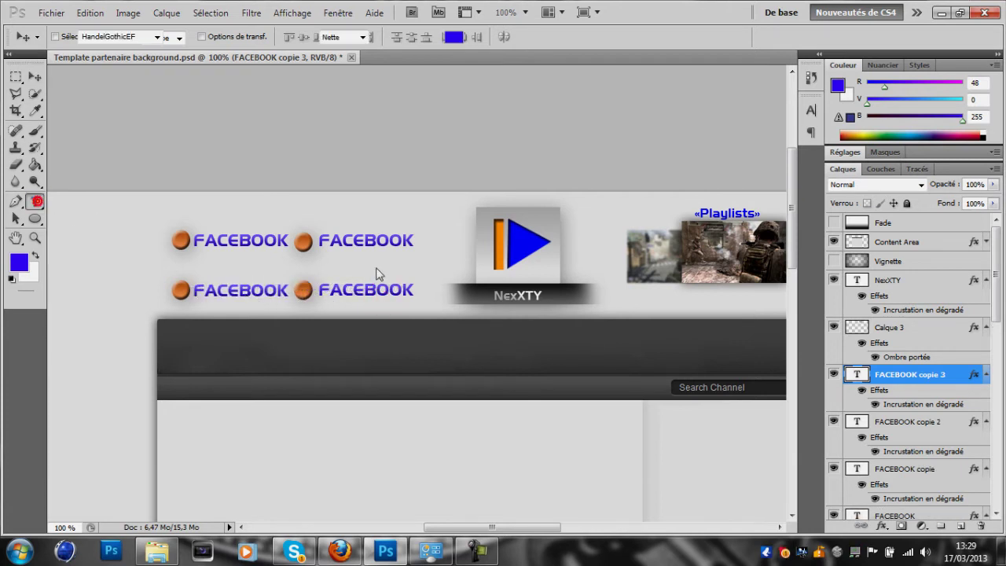
left_click(238, 293)
left_click_drag(191, 293, 290, 293)
type(".")
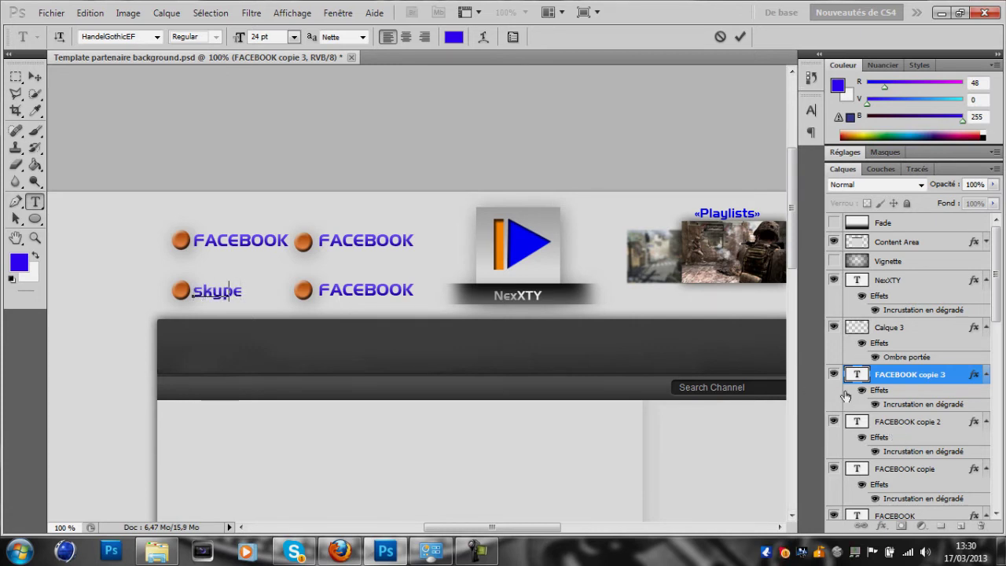
Replace the text beside the lower-right bullet with "SCREEN".
left_click(892, 426)
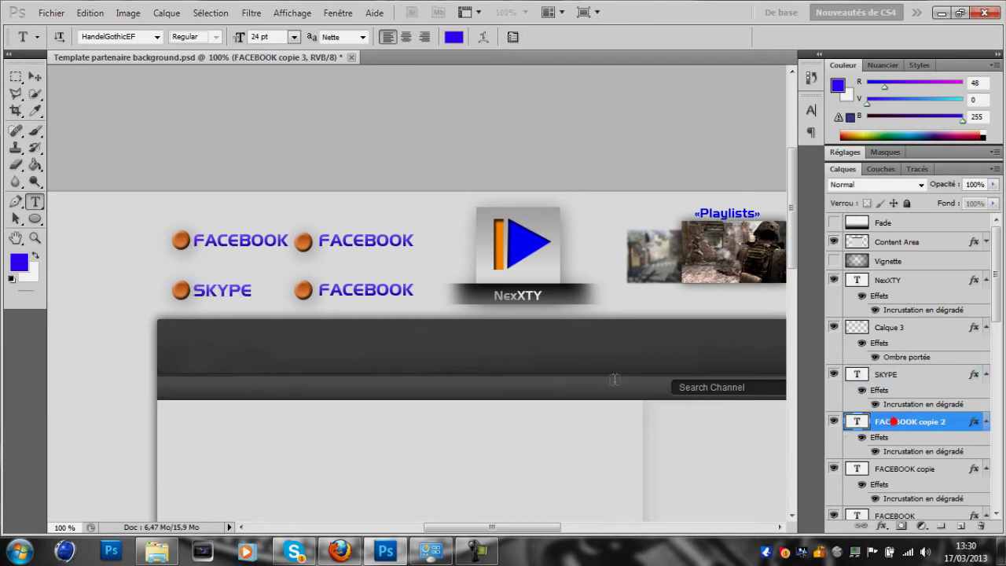
left_click(371, 287)
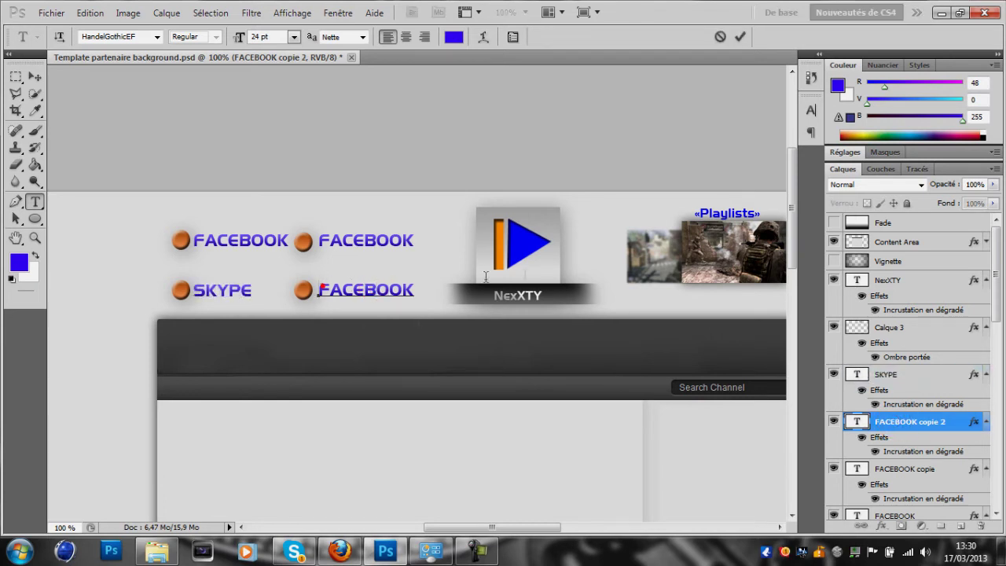
double_click(321, 289)
type("SCREEN")
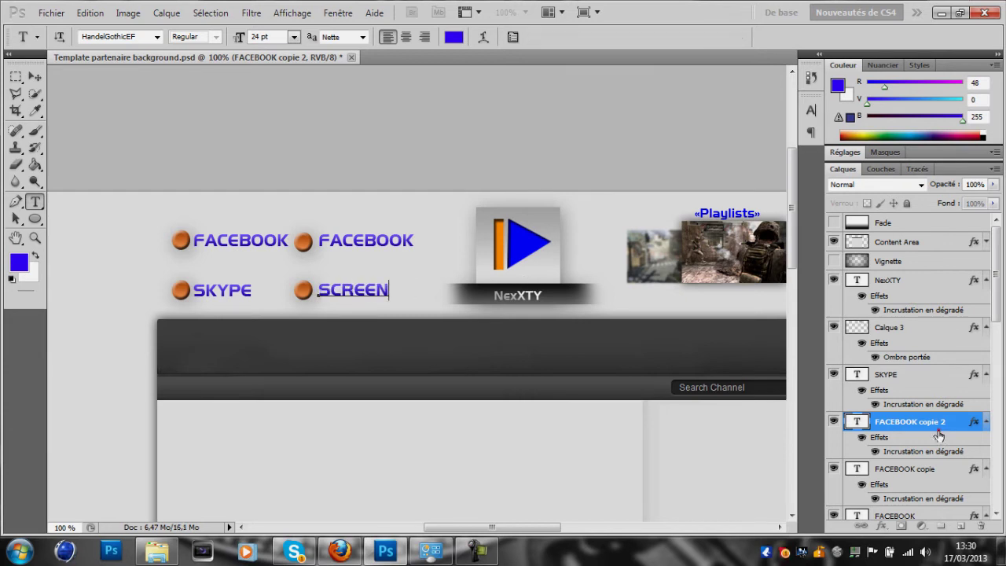
left_click(937, 450)
Replace the text beside the upper-right bullet with "NETWORK".
left_click(929, 470)
left_click(356, 249)
left_click_drag(318, 242, 613, 254)
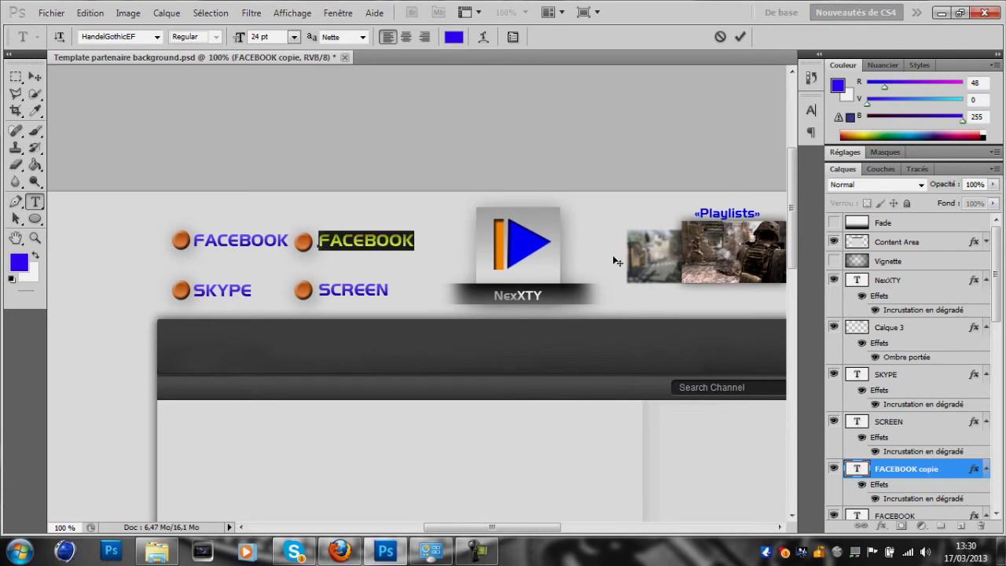
type("B")
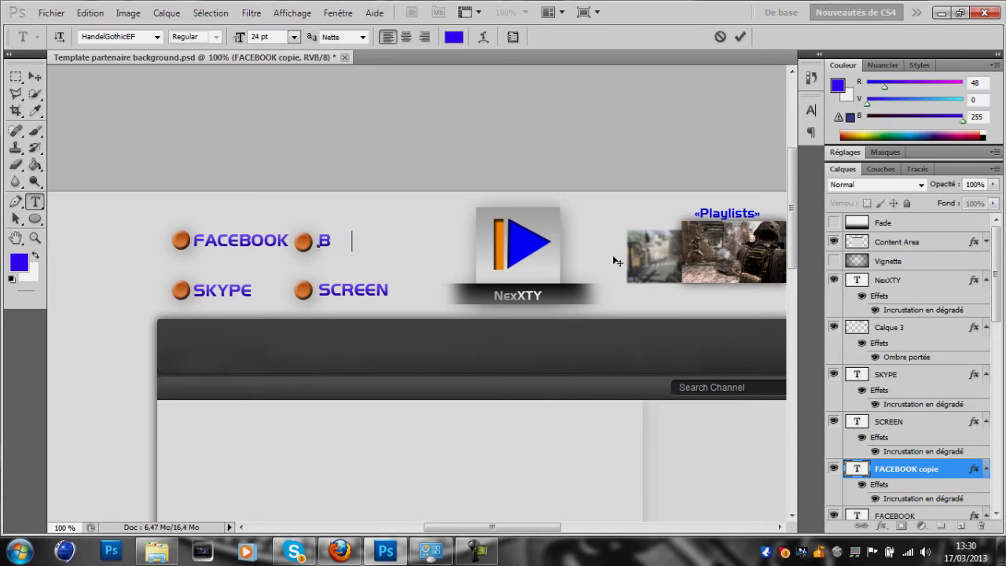
type("ETWORK")
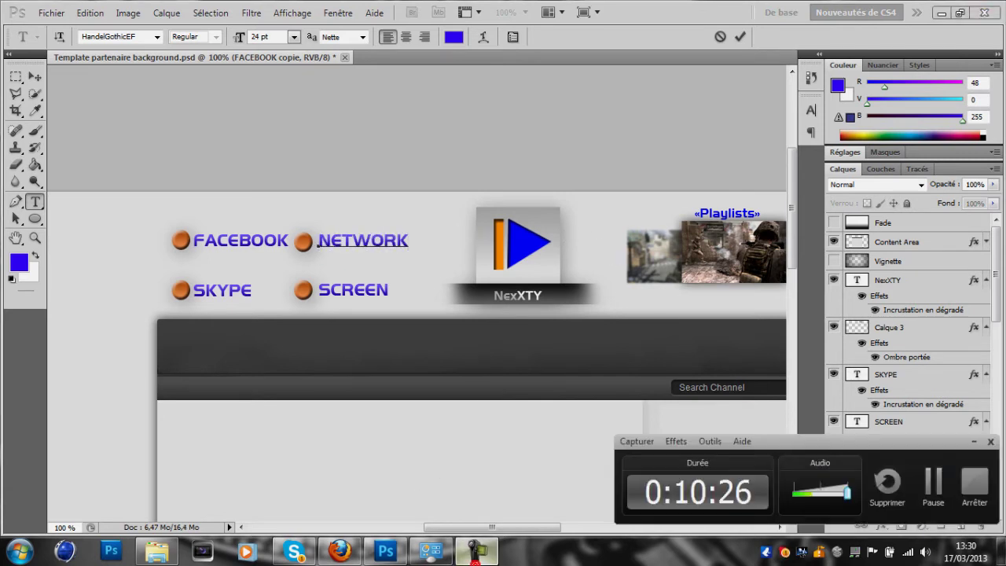
key("ctrl+Return")
Review the whole background layout, compare it with the existing NexXTY YouTube channel in Firefox, and return to Photoshop.
key("ctrl+minus")
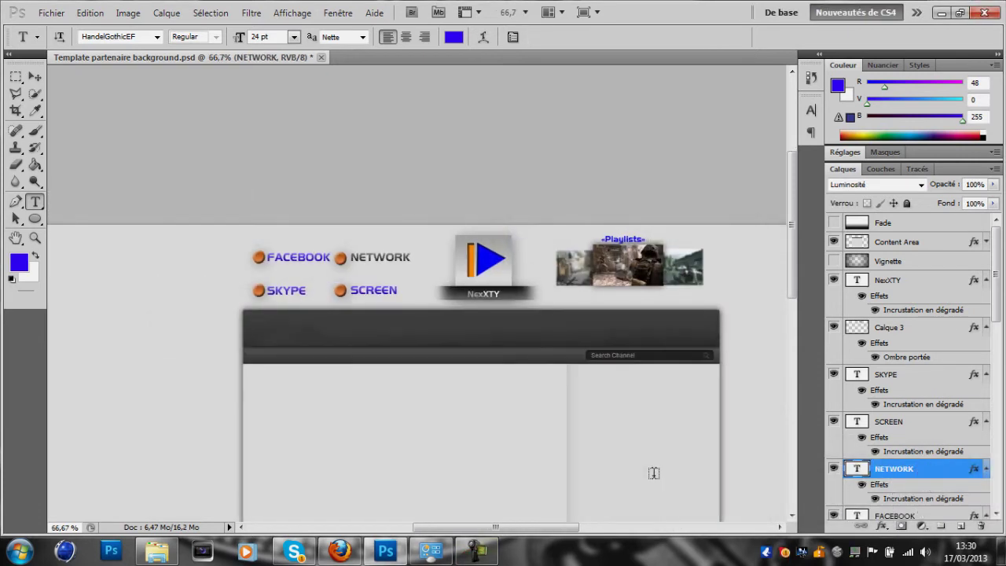
scroll(658, 480, "down", 5)
scroll(653, 473, "right", 2)
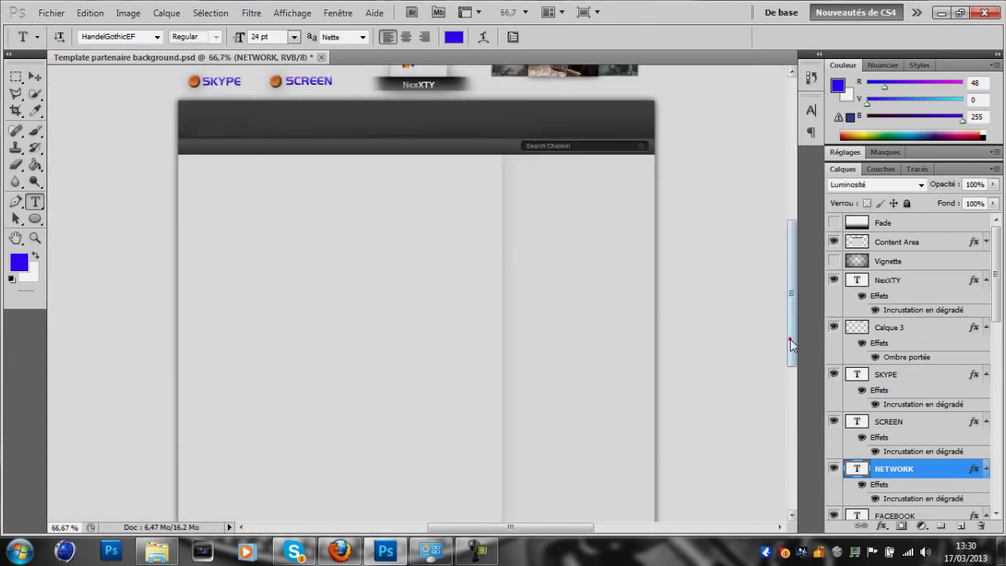
scroll(792, 343, "up", 5)
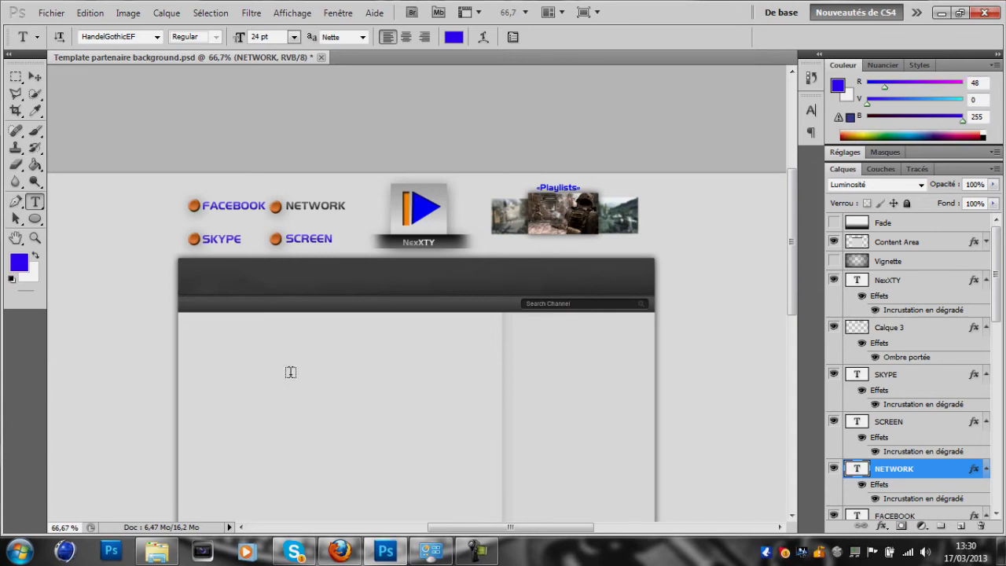
left_click(339, 551)
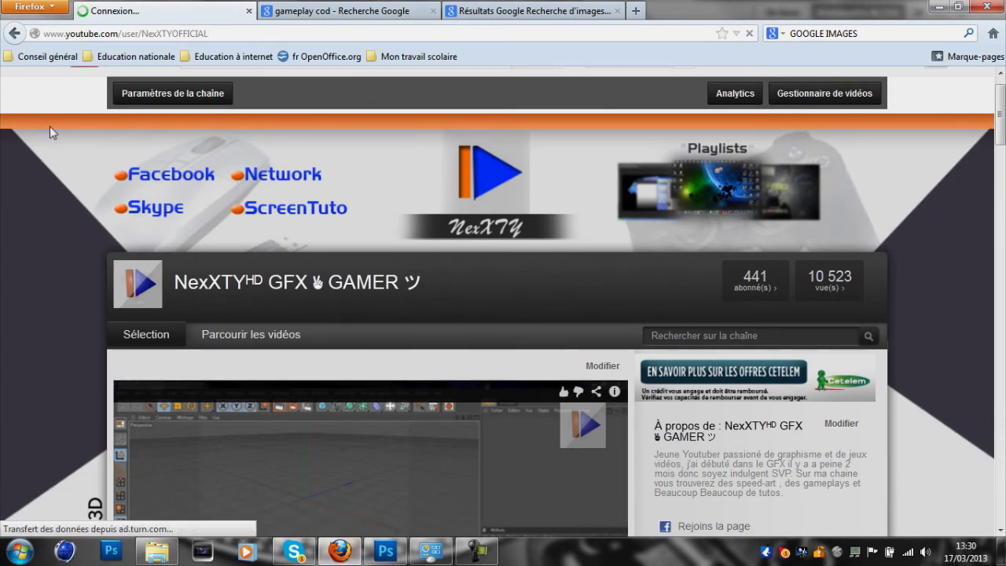
left_click(340, 550)
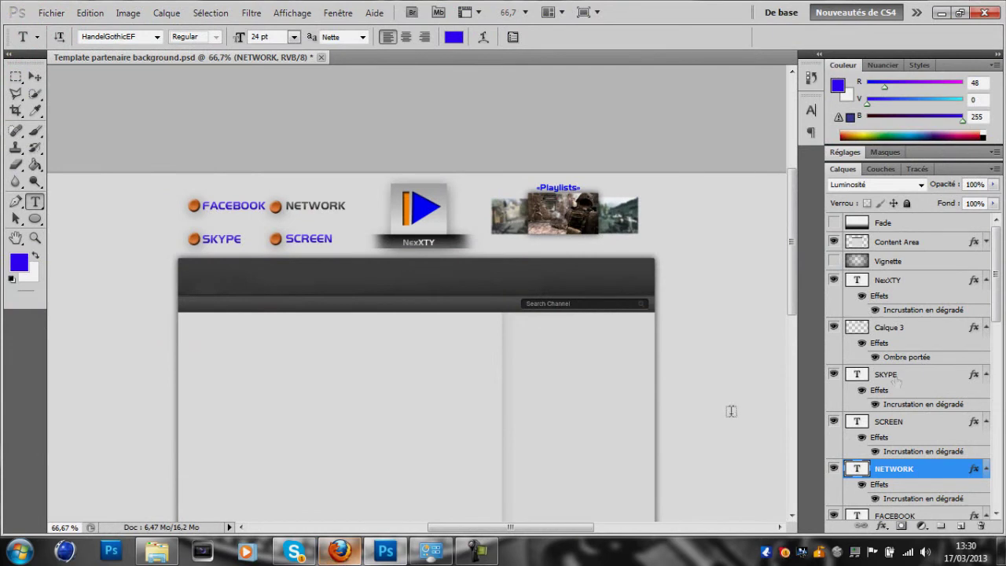
Make the NexXTY text layer active and set an orange foreground colour (R 255, G 108, B 0) for the Rectangle tool.
left_click(939, 262)
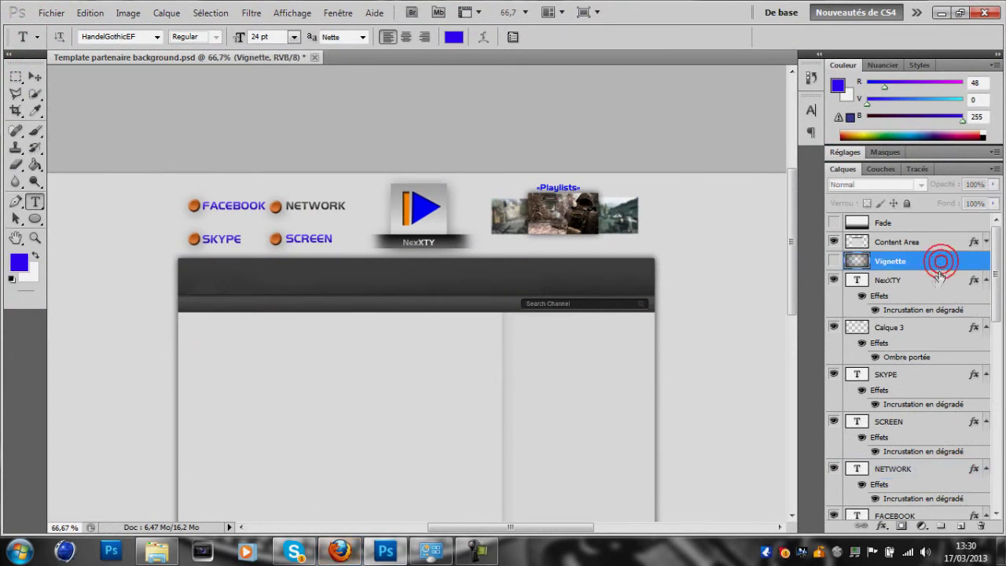
left_click(935, 280)
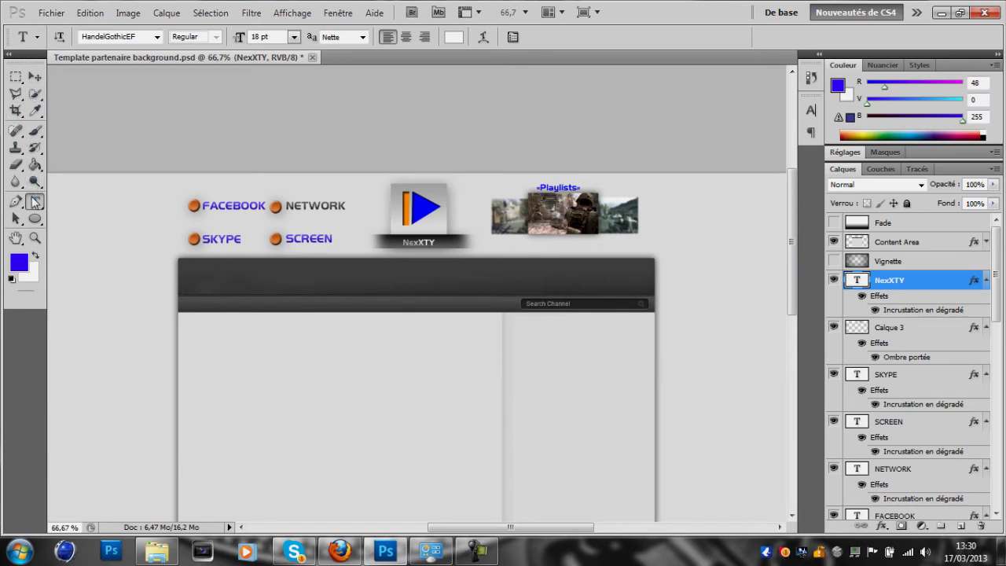
left_click(35, 219)
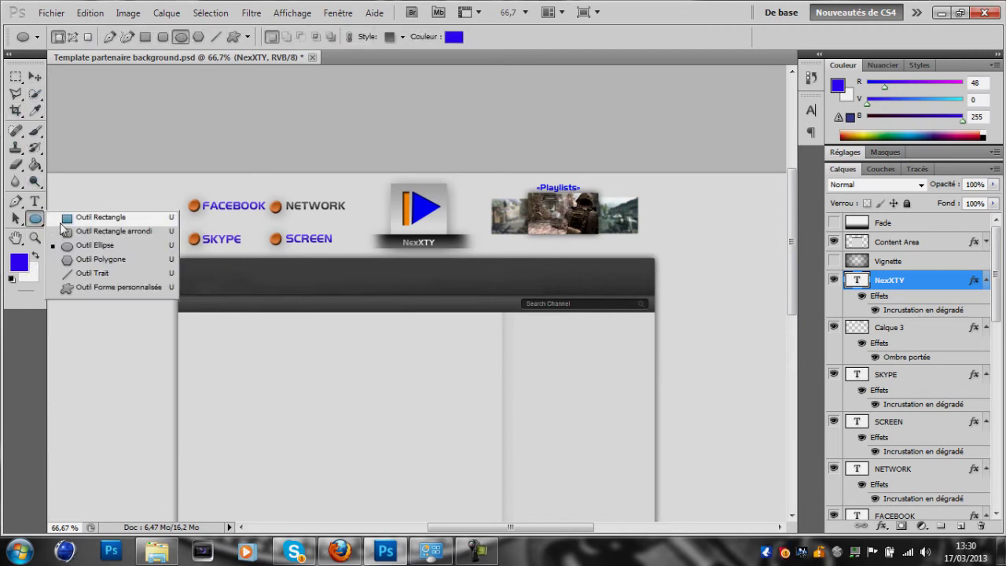
left_click(94, 213)
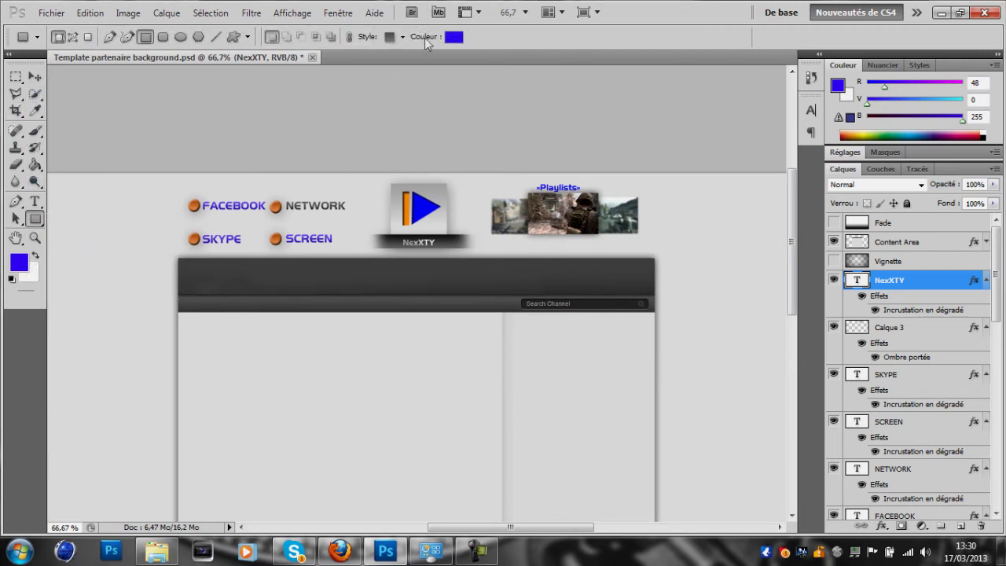
left_click(20, 265)
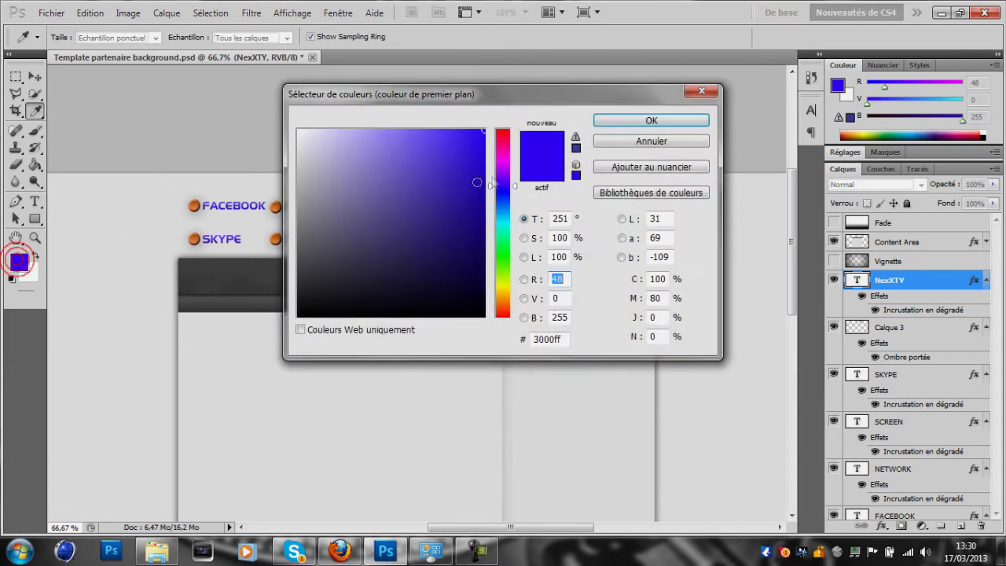
left_click(501, 312)
left_click_drag(499, 319, 506, 301)
left_click(635, 119)
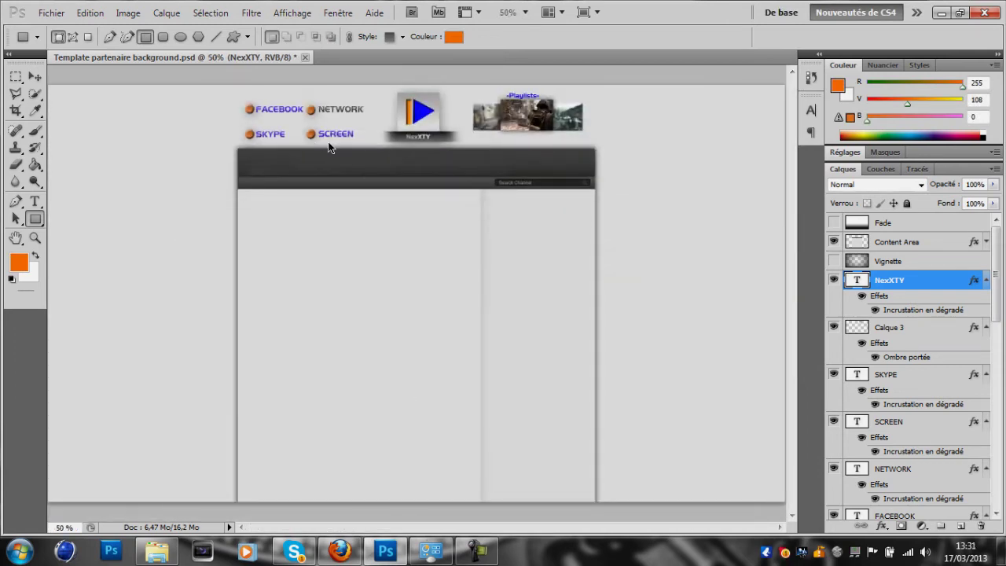
Draw a thin orange rectangle across the full width of the background's top edge, keeping its layer style effects.
key("ctrl+minus")
left_click_drag(167, 149, 668, 156)
key("ctrl+plus")
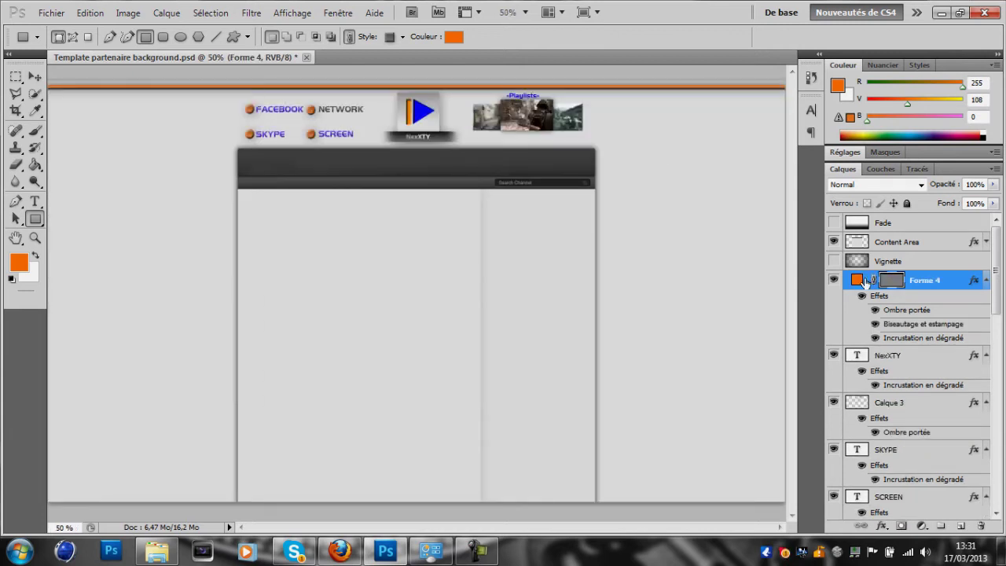
double_click(927, 288)
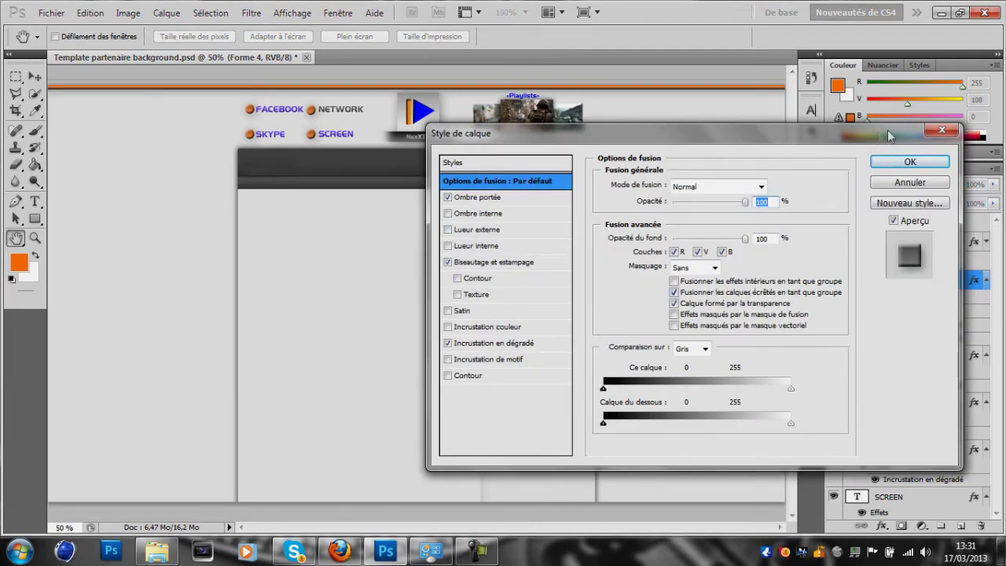
left_click(874, 160)
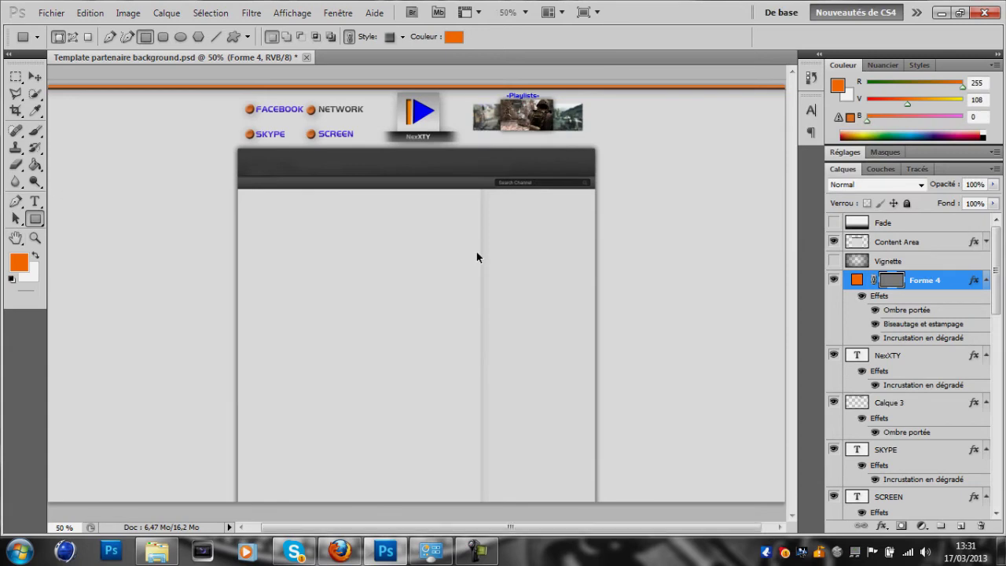
key("ctrl+plus")
scroll(785, 279, "up", 4)
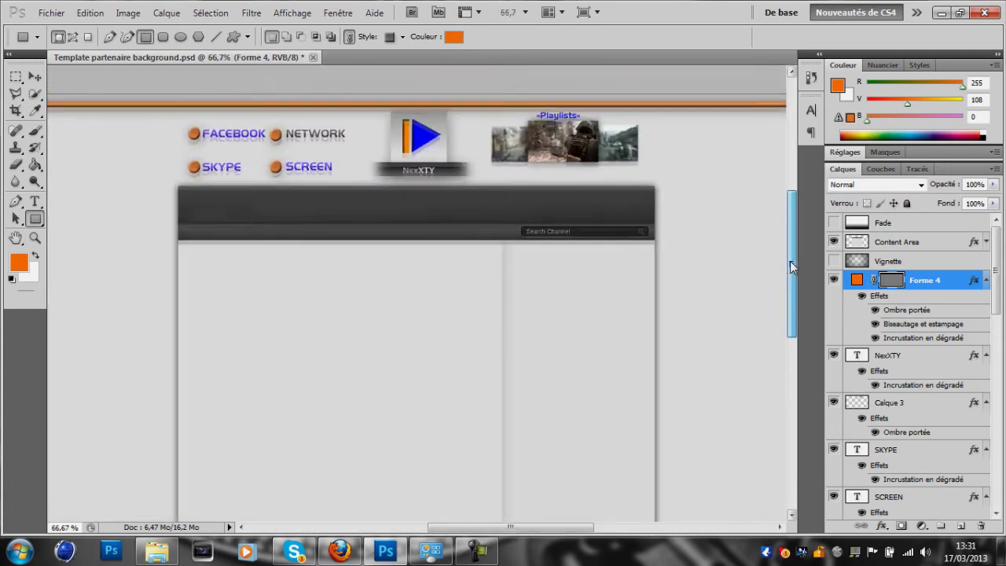
Reselect the NexXTY text layer, check the reference channel in Firefox, and sample the template header's dark grey 303030 as foreground colour in Photoshop.
left_click(933, 355)
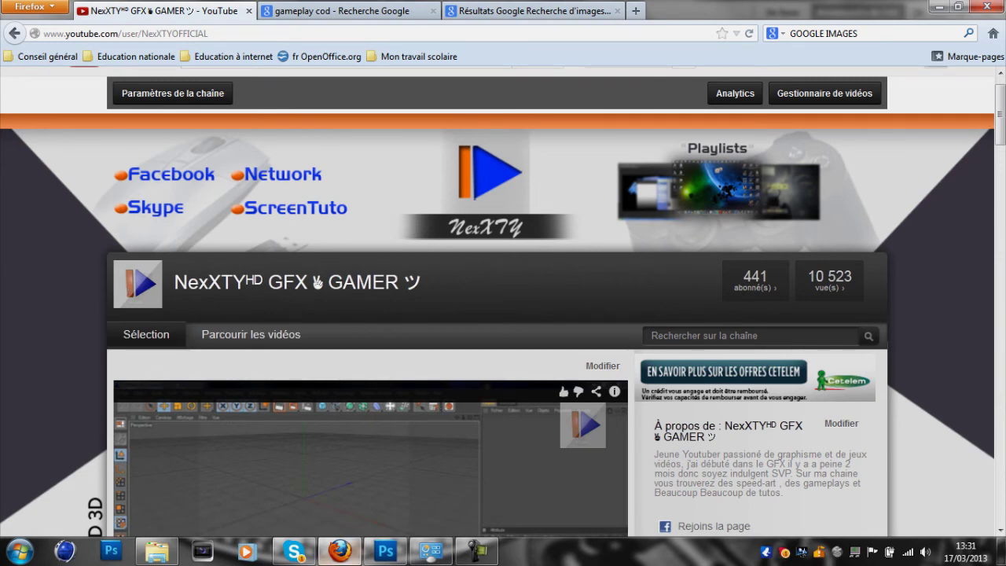
left_click(360, 552)
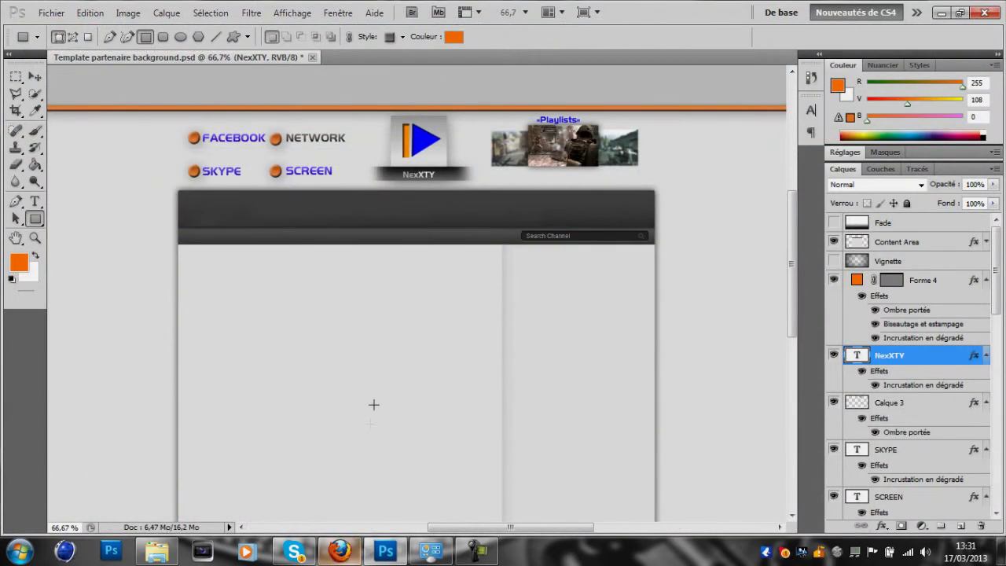
left_click(36, 221)
left_click(19, 262)
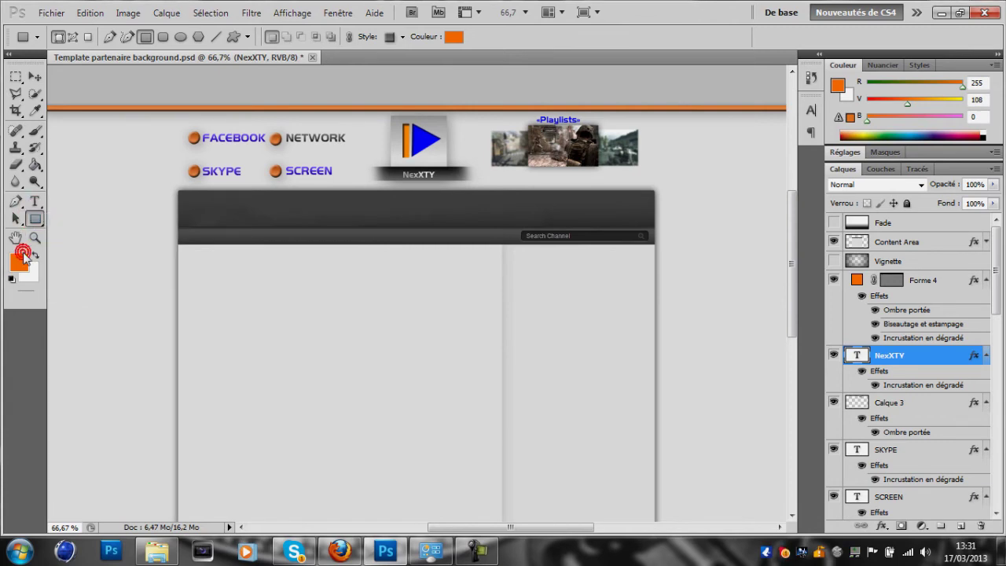
left_click(199, 232)
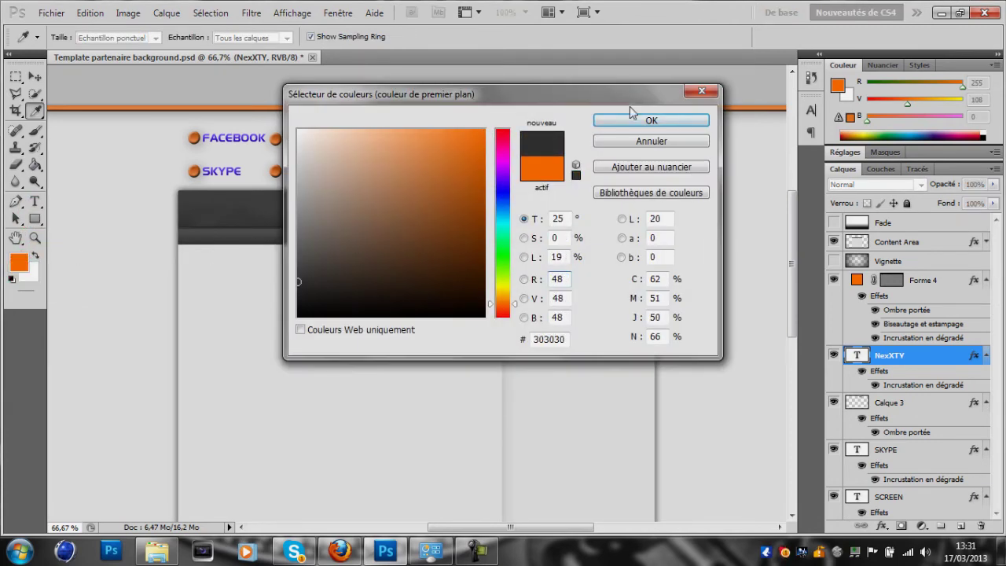
left_click(635, 119)
Draw a large dark grey rectangle, rotate it -16.59° and place it over the background's upper-left corner beside the content area.
left_click_drag(52, 97, 652, 459)
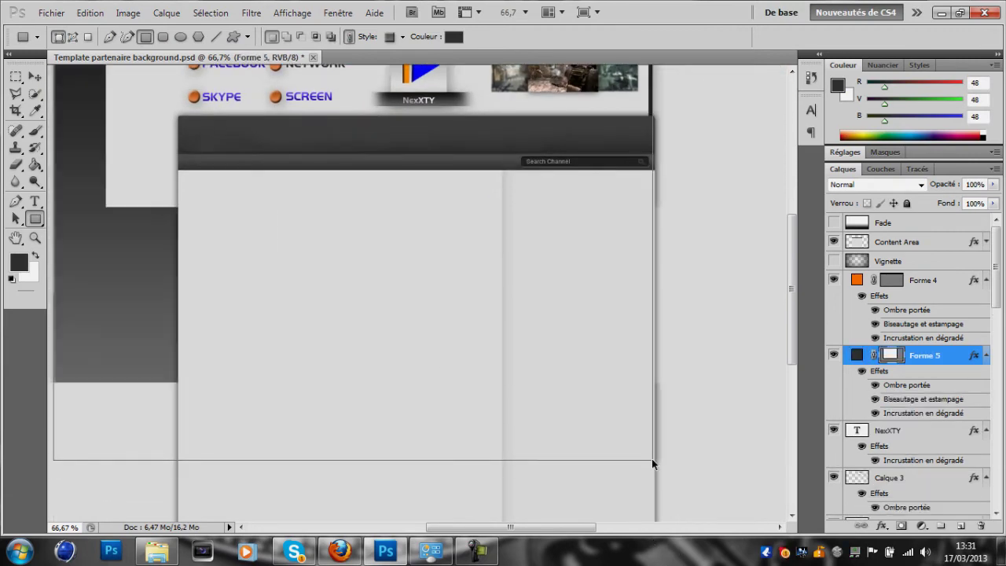
key("ctrl+minus")
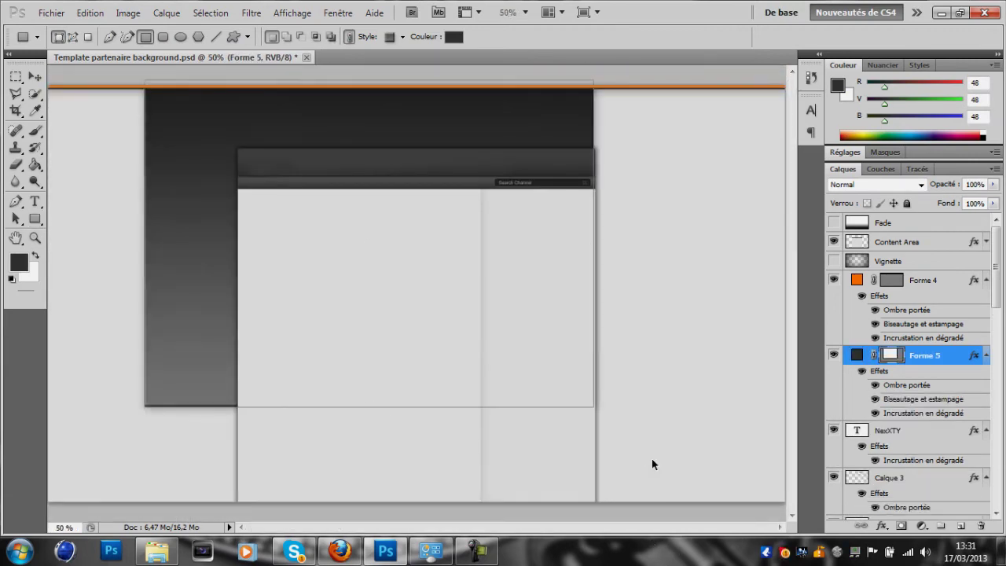
key("ctrl+t")
left_click_drag(477, 319, 155, 298)
left_click_drag(433, 215, 319, 128)
left_click_drag(260, 282, 246, 244)
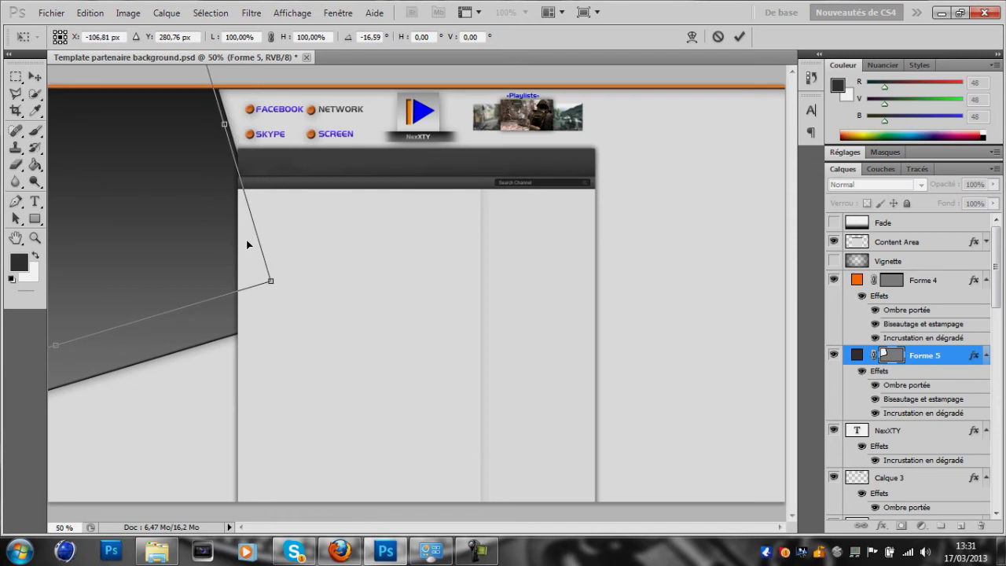
key("ctrl+minus")
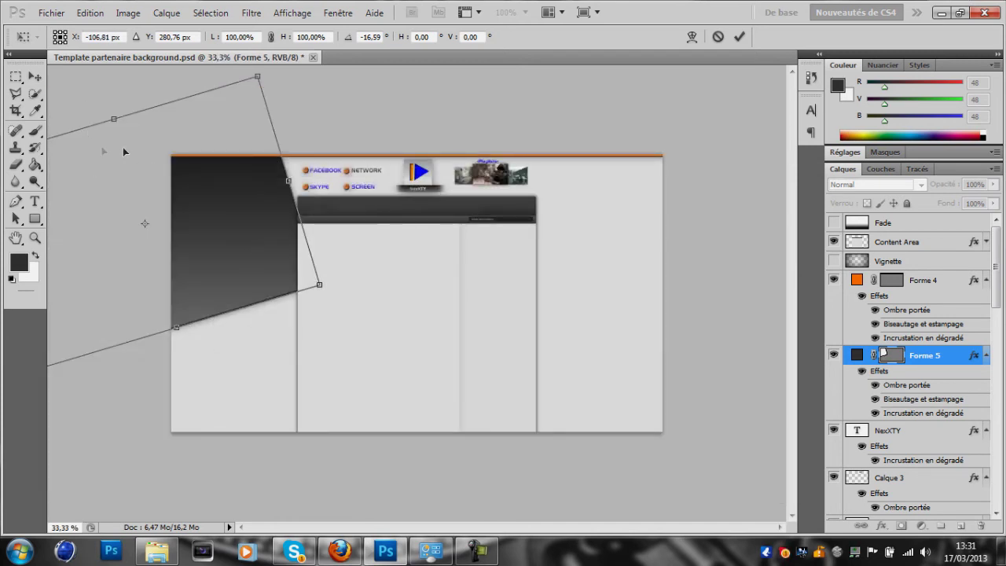
left_click(35, 76)
left_click(494, 218)
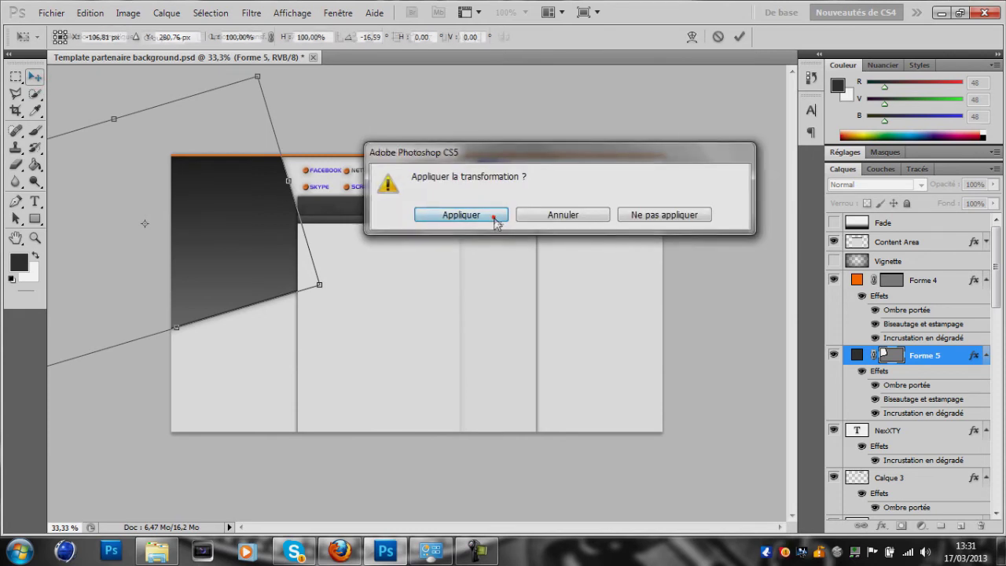
left_click_drag(264, 247, 263, 246)
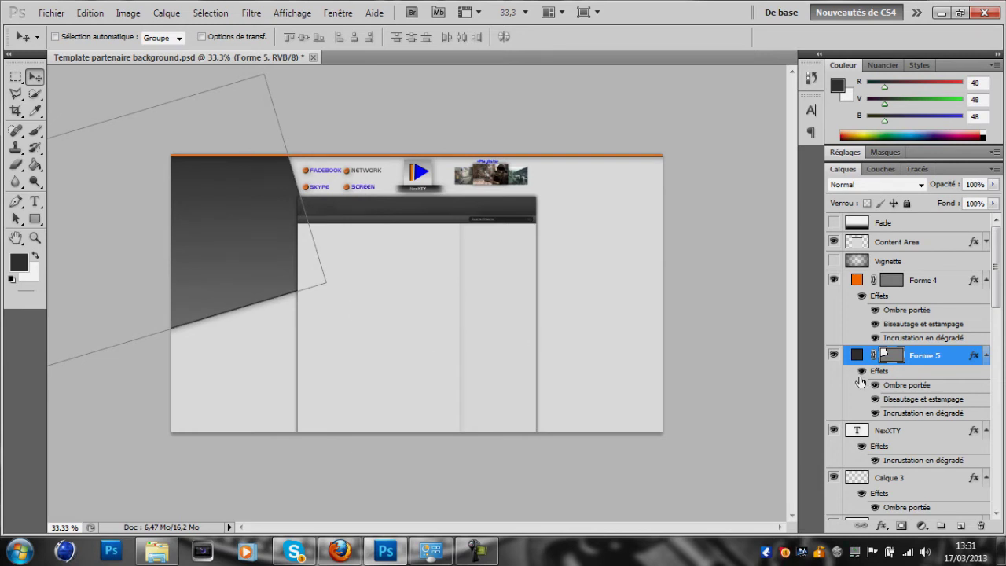
Duplicate the tilted dark grey shape, flip the copy horizontally and place it on the content area's right side, level with the original.
key("ctrl+j")
key("ctrl+t")
right_click(305, 315)
left_click(422, 287)
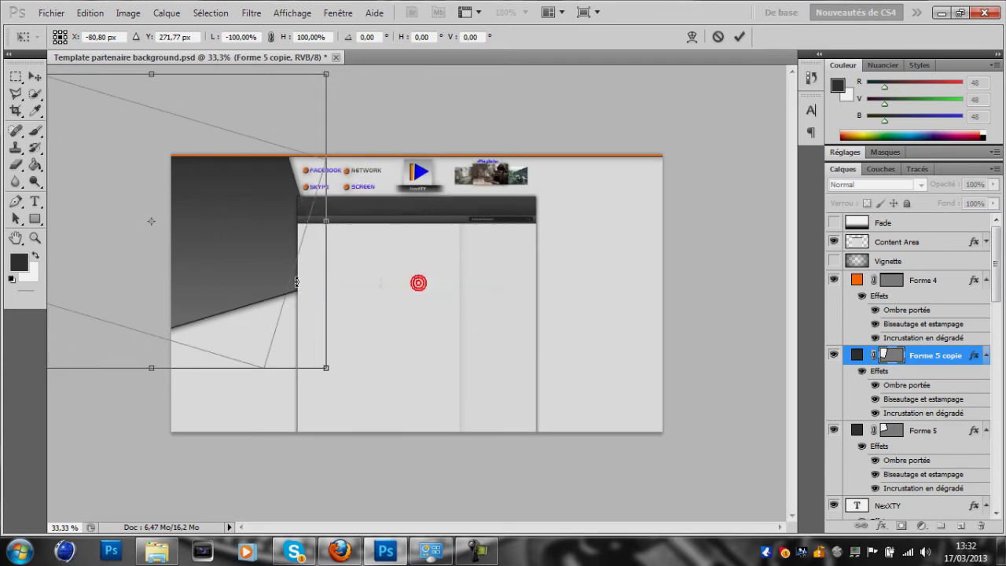
left_click_drag(217, 275, 742, 309)
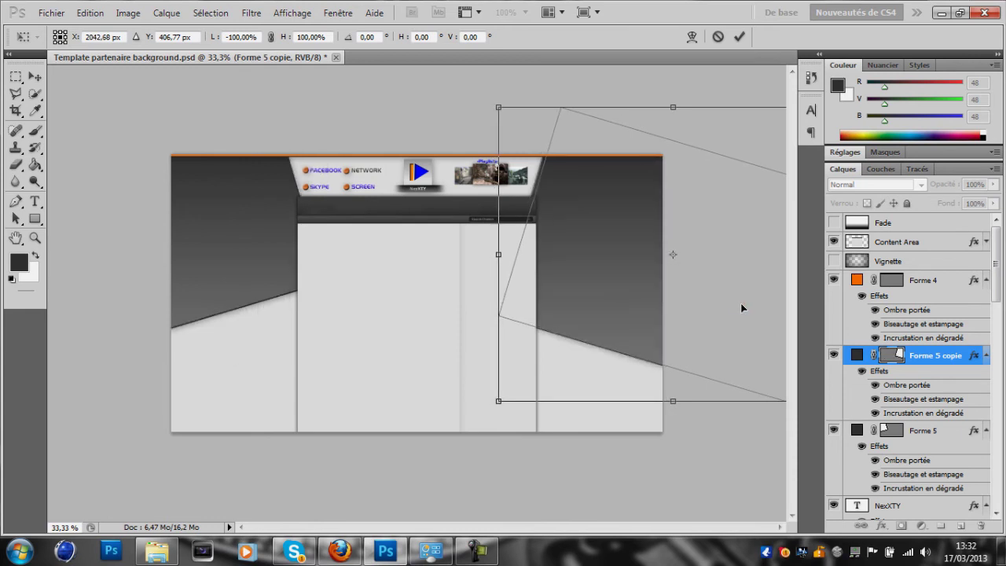
key("Return")
left_click_drag(742, 318, 745, 292)
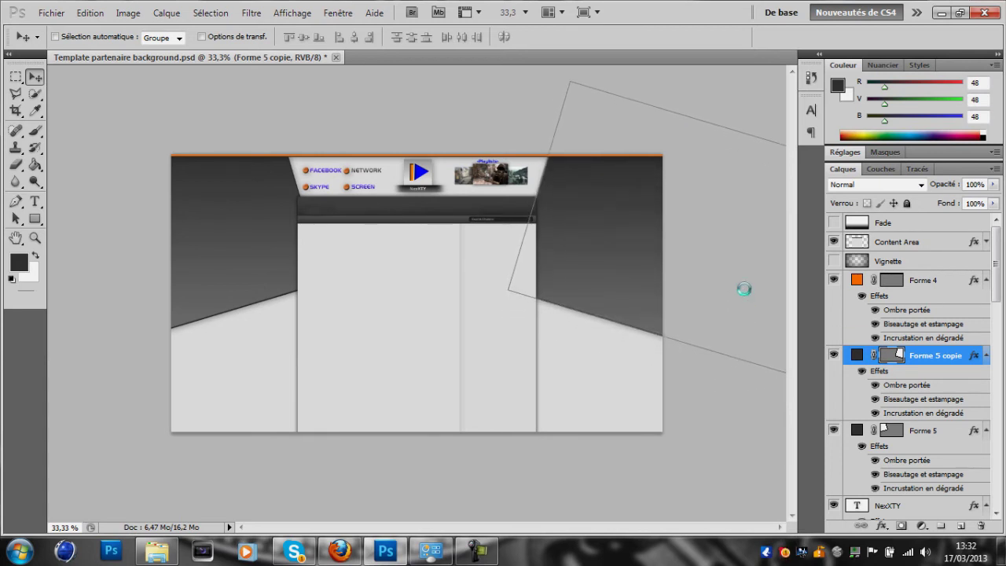
Make the orange band's layer active, then switch to Firefox, close the gameplay image result and search Google Images for "Manette".
left_click(895, 281)
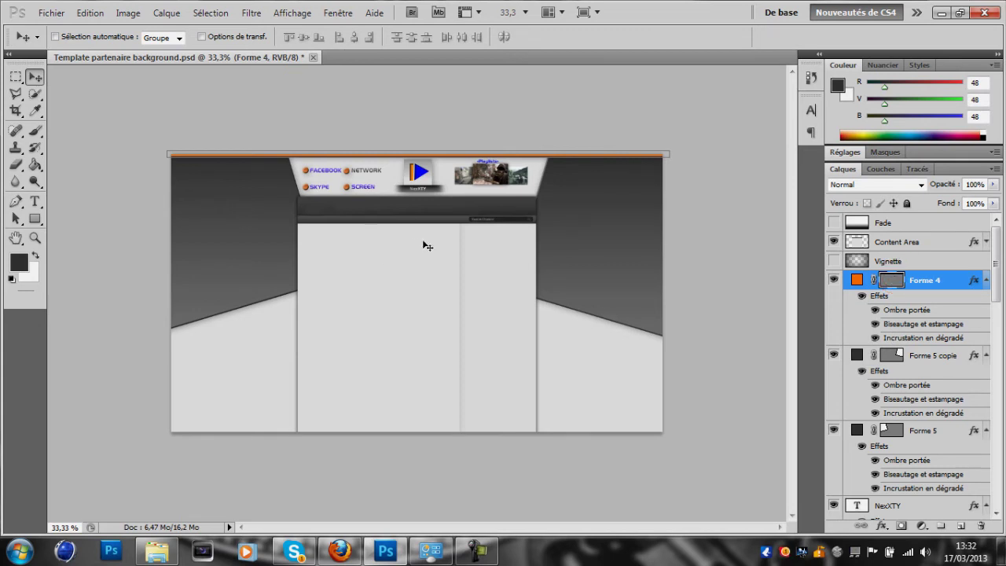
key("ctrl+plus")
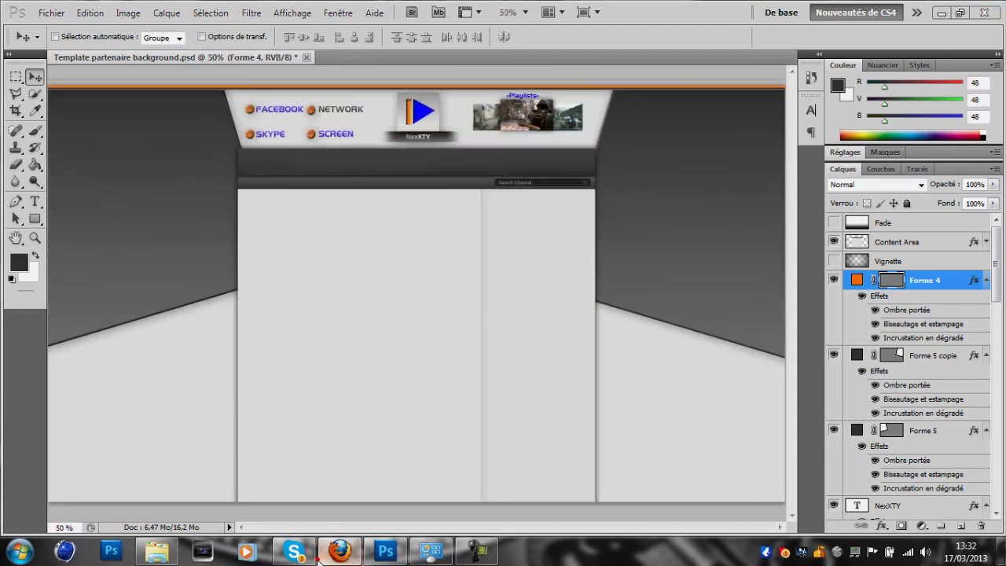
left_click(340, 551)
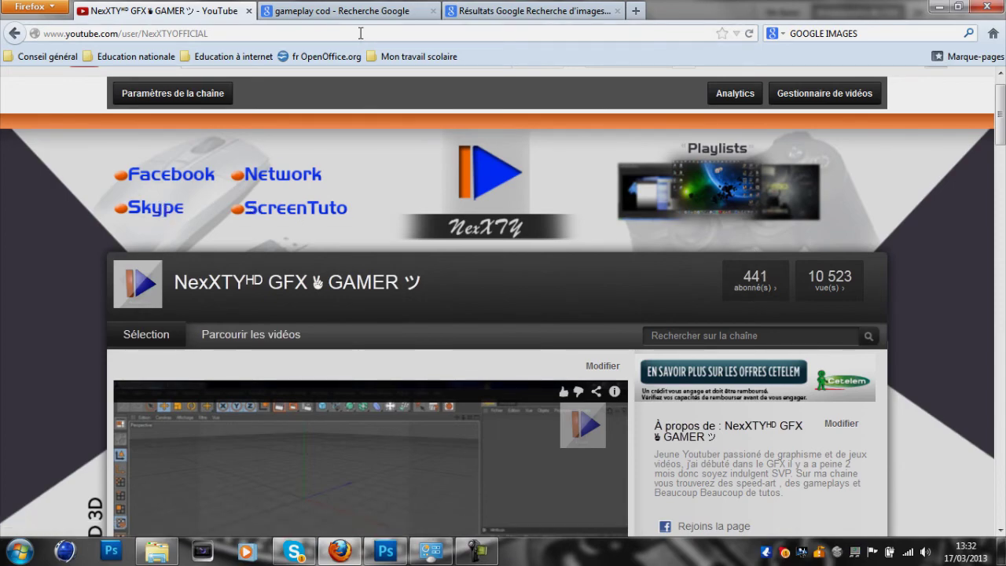
left_click(350, 11)
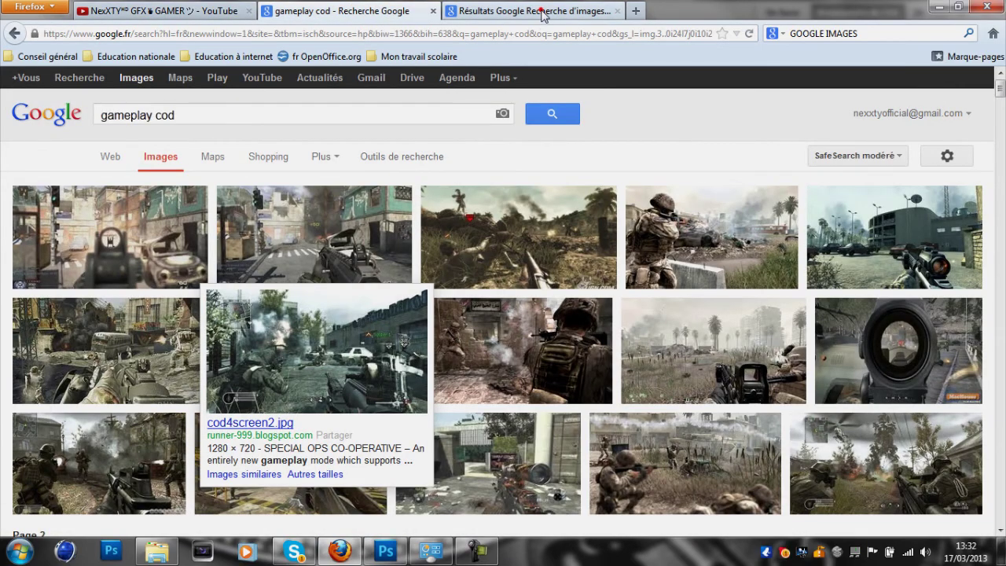
left_click(543, 13)
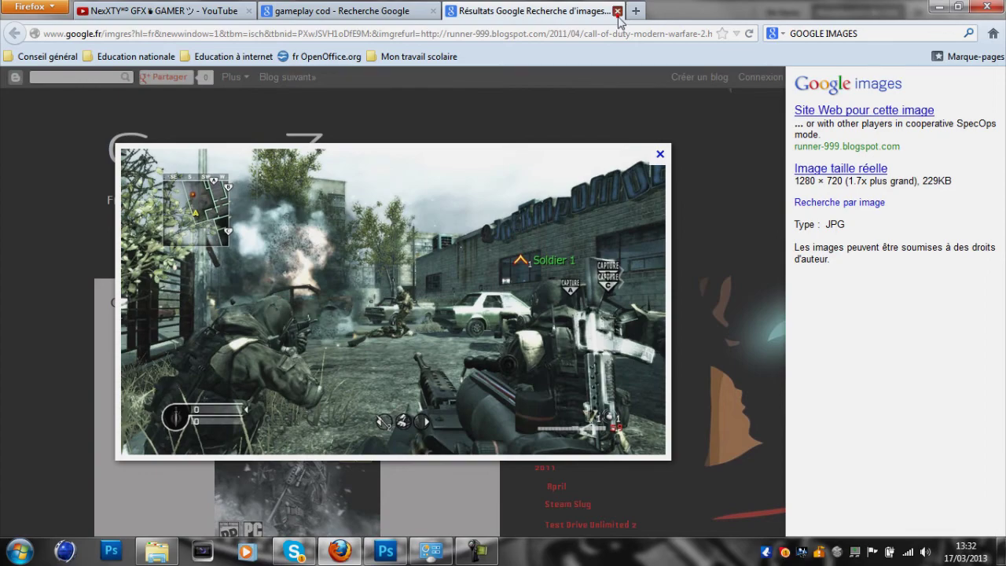
left_click(618, 11)
left_click_drag(337, 111, 48, 145)
type("MAN")
key("BackSpace")
key("BackSpace")
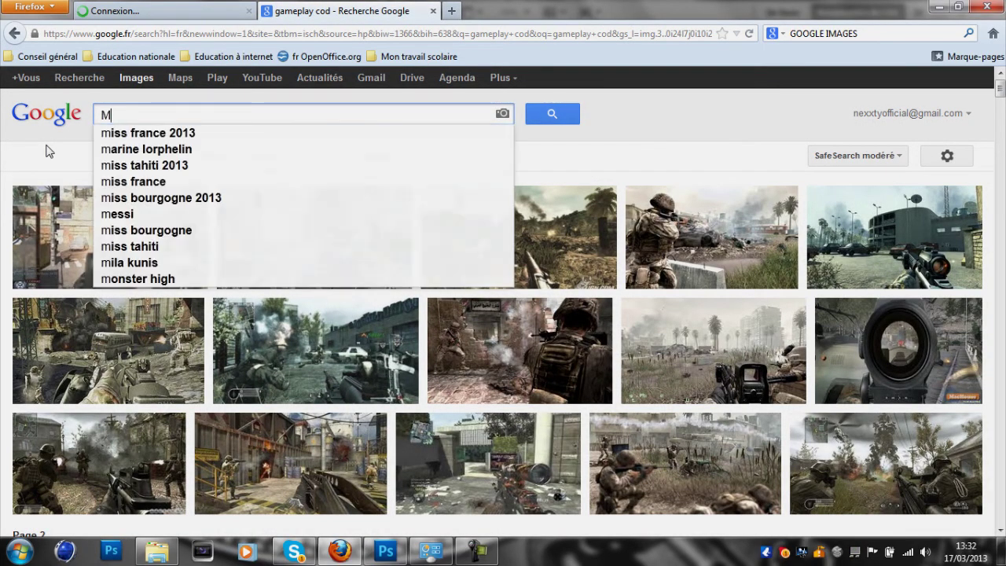
type("anette")
key("Return")
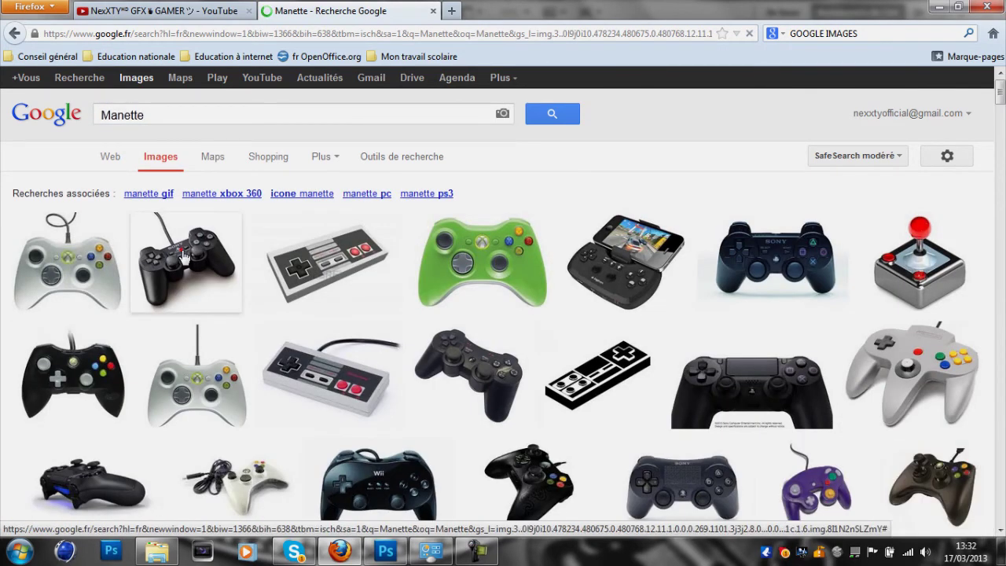
Copy the black Sony PlayStation controller image from the search results and paste it into the Photoshop background as a new layer.
left_click(183, 257)
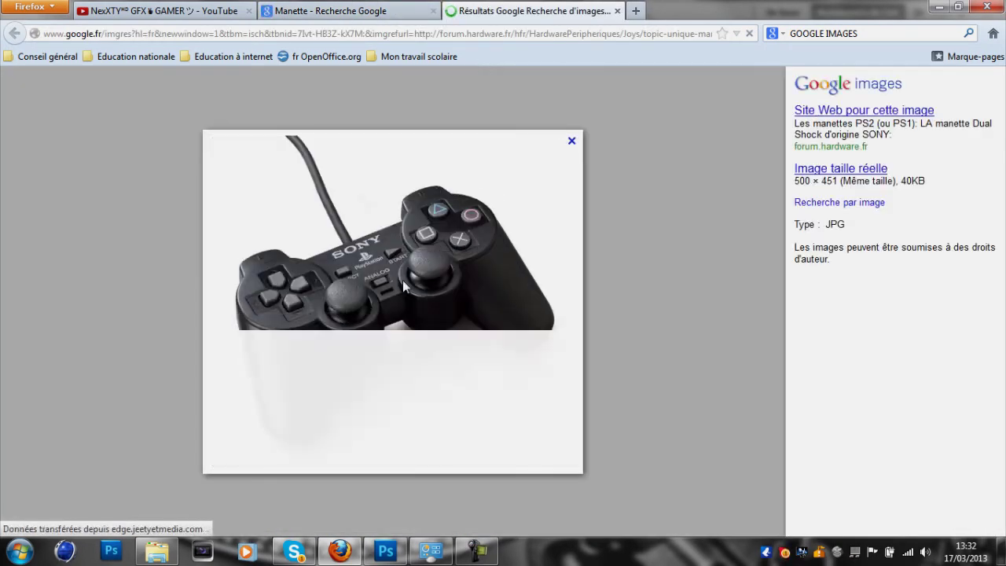
right_click(402, 281)
left_click(456, 307)
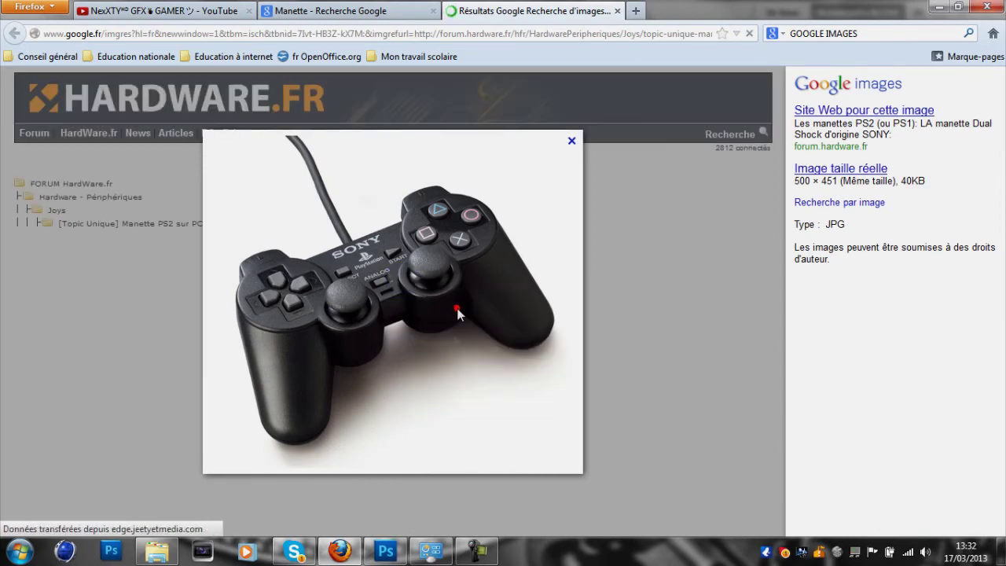
left_click(386, 550)
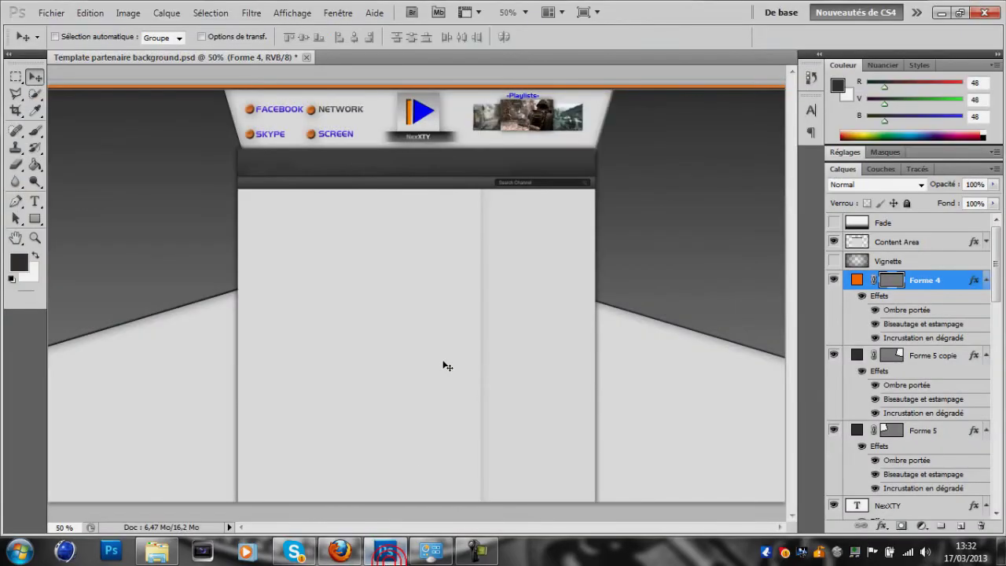
key("ctrl+v")
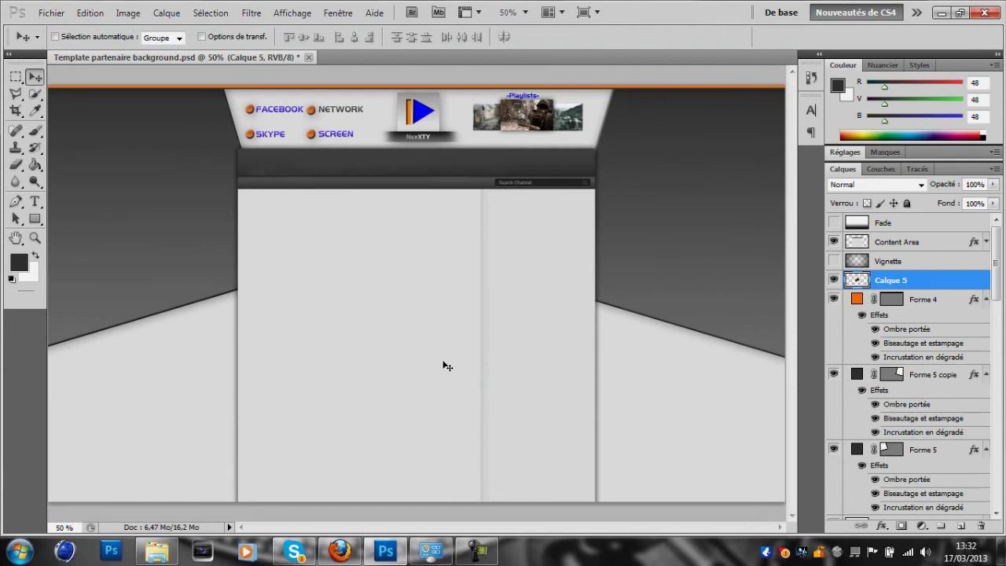
Shrink the controller image, place it in the background's lower-left light area and erase its white backdrop with the Magic Eraser.
key("ctrl+t")
left_click_drag(509, 211, 162, 417)
left_click(368, 362)
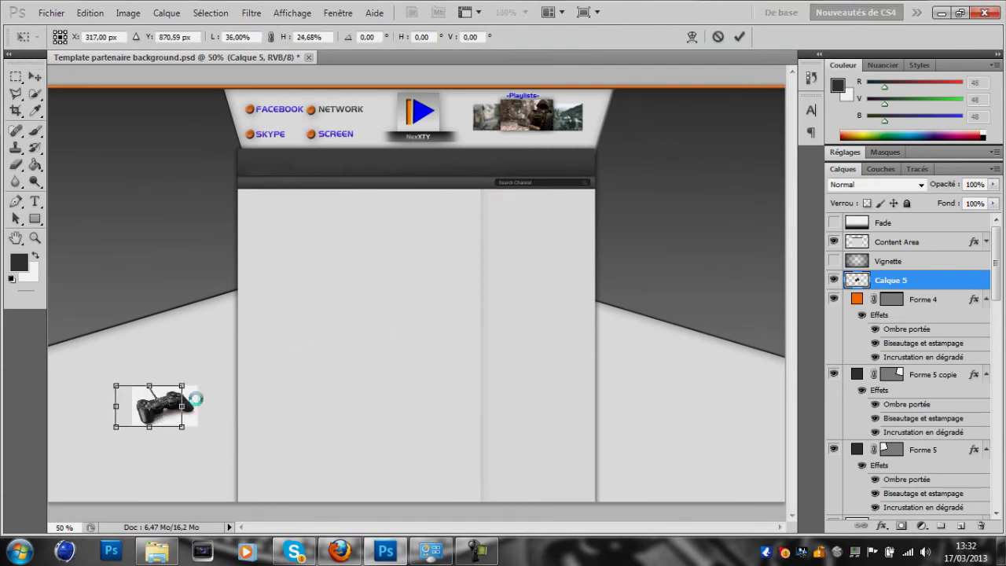
left_click_drag(246, 341, 216, 338)
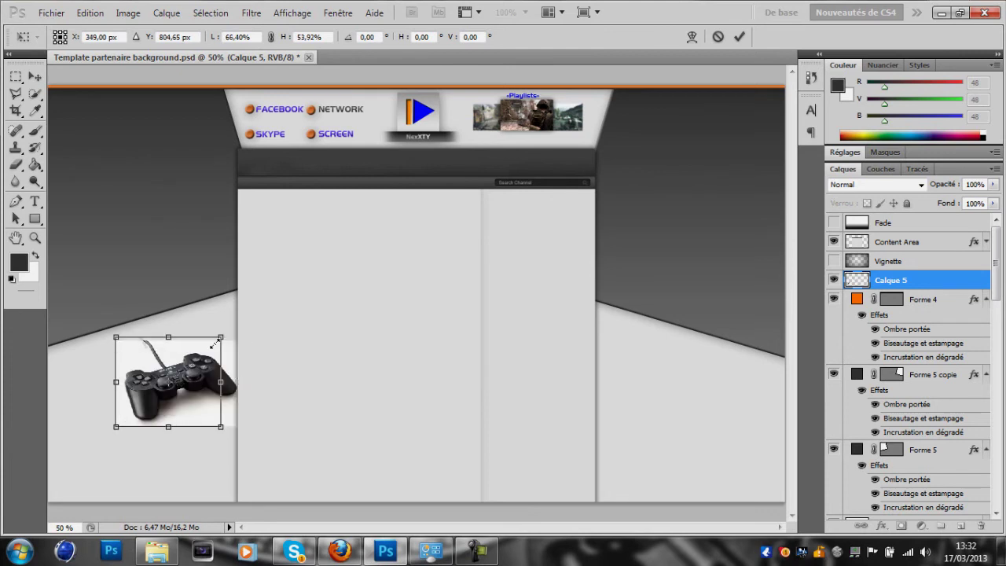
key("Return")
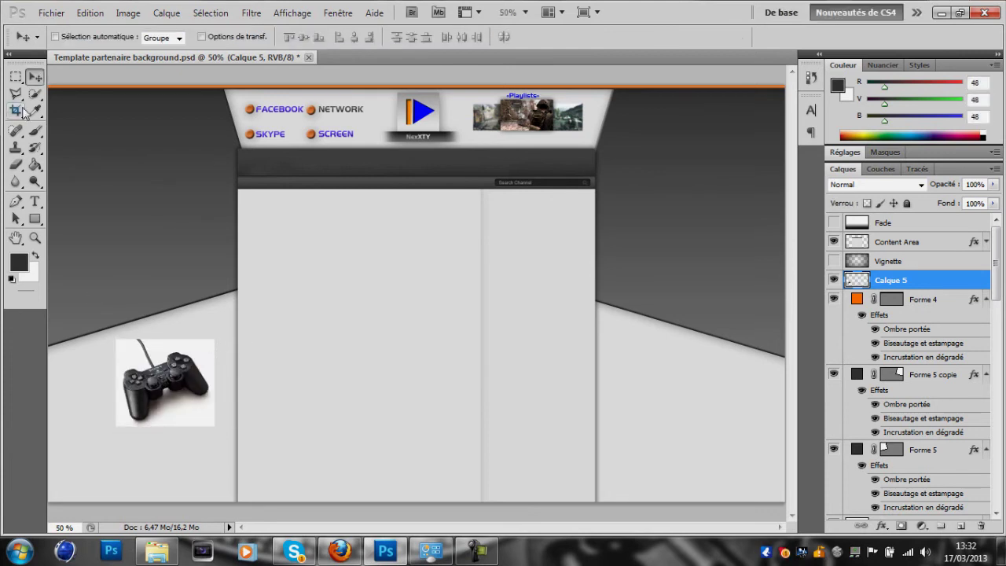
left_click_drag(15, 164, 51, 191)
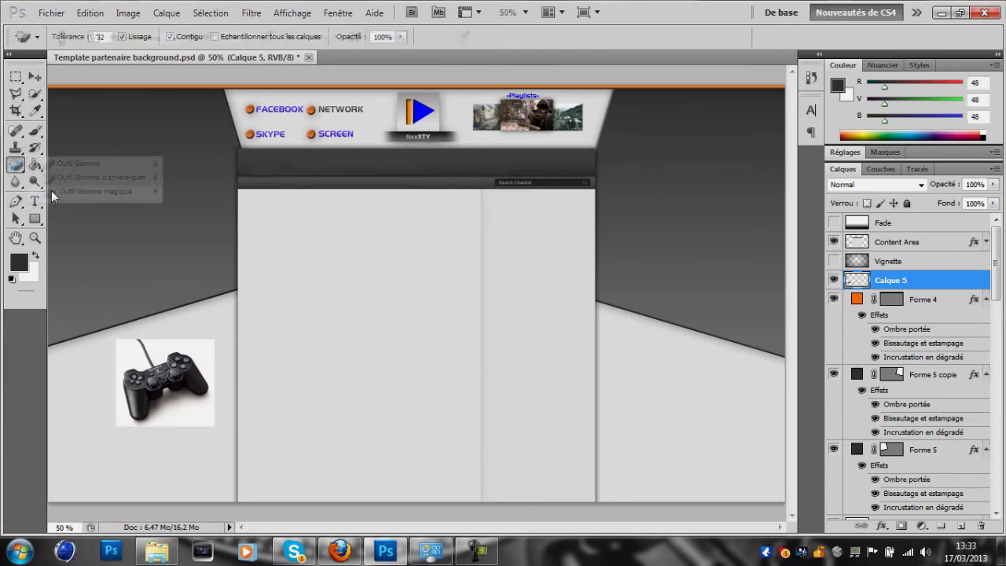
left_click(157, 344)
Scale the controller to 117.87% by 95.75%, move it onto the playlists thumbnails and put its layer directly above Forme 2.
key("ctrl+t")
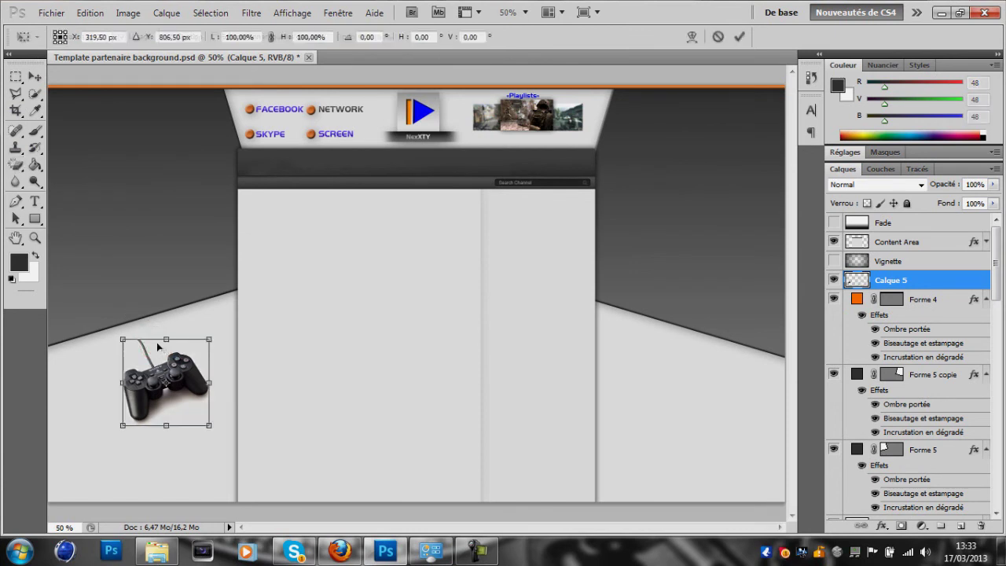
mouse_move(210, 337)
left_mouse_down()
mouse_move(233, 332)
mouse_move(225, 341)
left_mouse_up()
left_click_drag(186, 382, 525, 132)
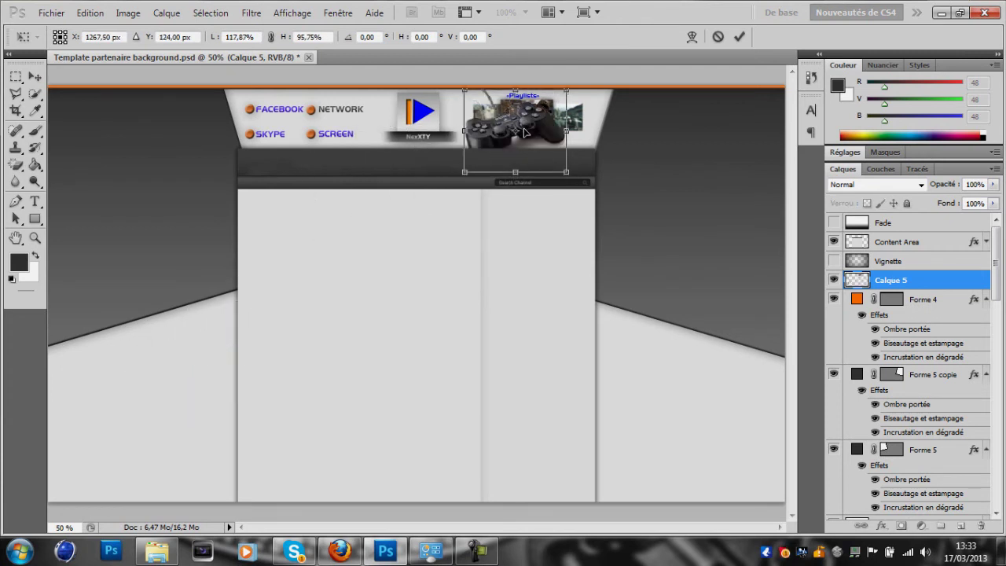
key("Return")
key("e")
mouse_move(898, 279)
left_mouse_down()
mouse_move(920, 525)
mouse_move(924, 408)
mouse_move(932, 444)
left_mouse_up()
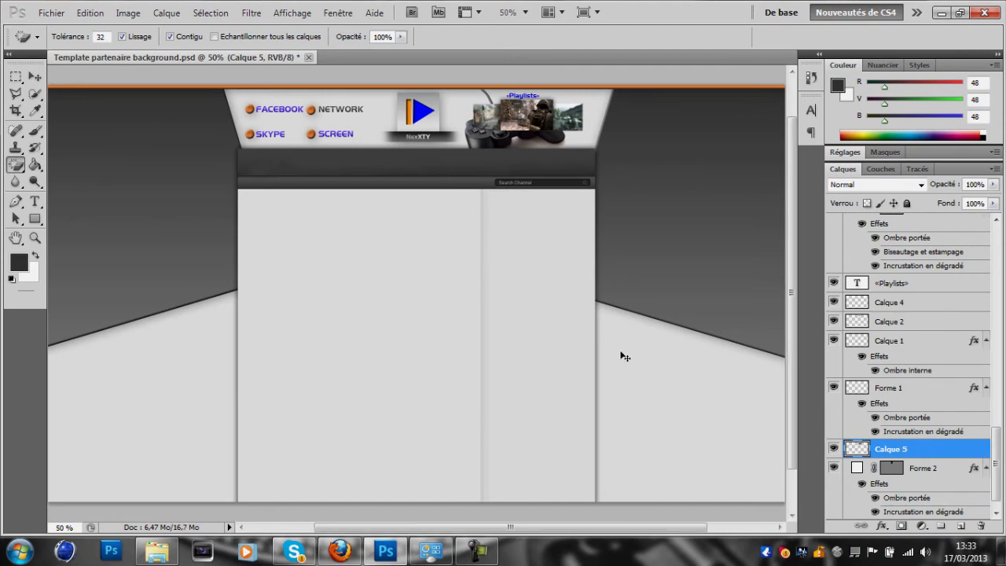
Set the opacity of the controller layer Calque 5 to 25%.
key("ctrl+plus")
key("ctrl+plus")
left_click_drag(790, 336, 792, 276)
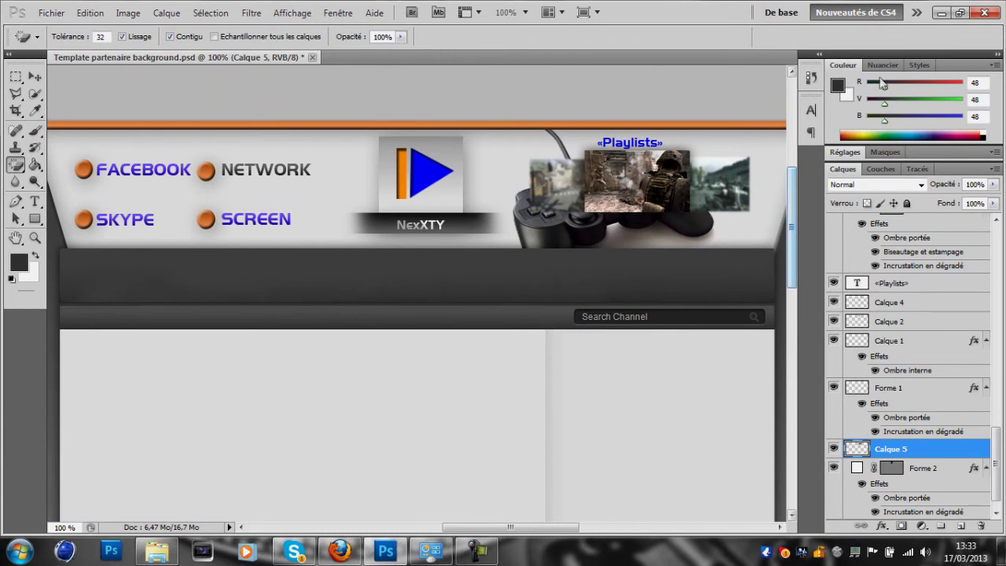
left_click(994, 184)
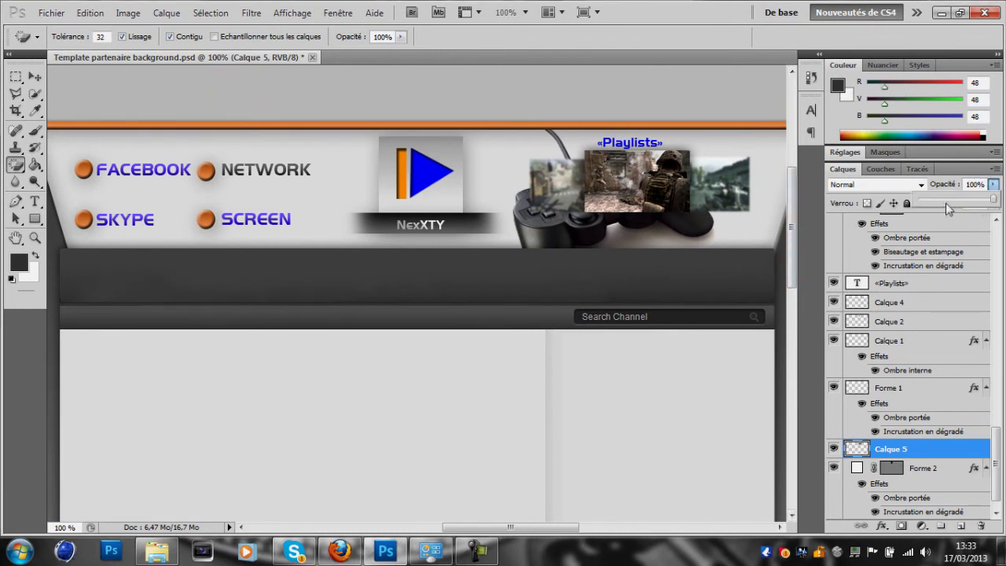
left_click_drag(938, 201, 938, 200)
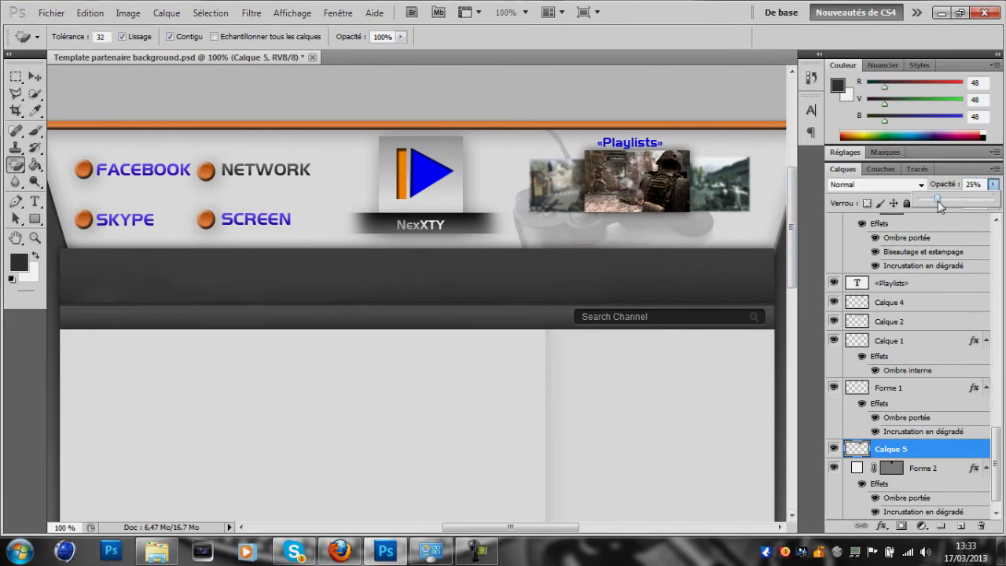
Rotate the faded controller -9.45° and shift it slightly left toward the NexXTY logo.
key("ctrl+t")
left_click_drag(716, 94, 695, 80)
left_click_drag(633, 201, 610, 204)
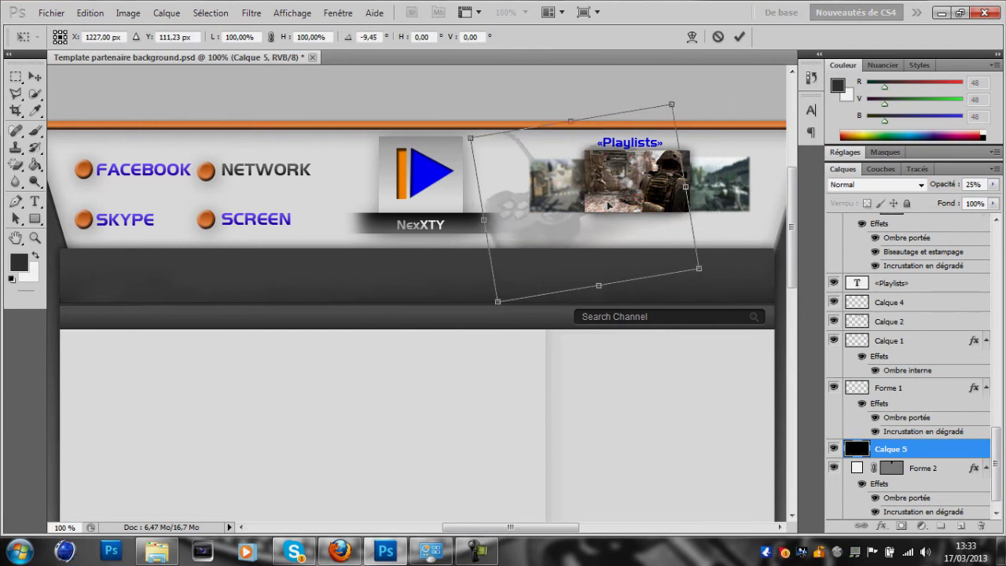
key("Return")
key("e")
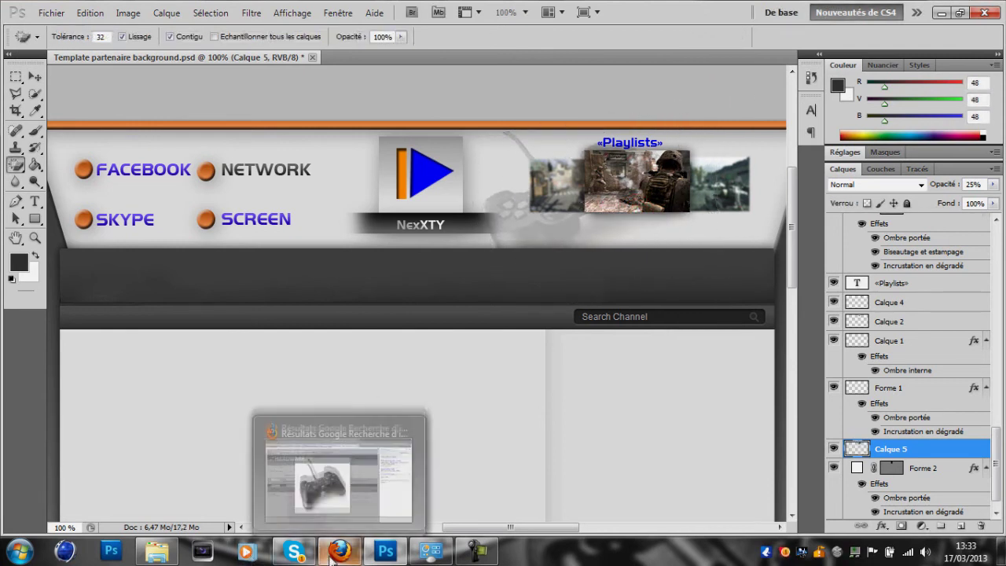
Switch to Firefox, close the controller image result and search Google Images for "Souris pc".
left_click(341, 550)
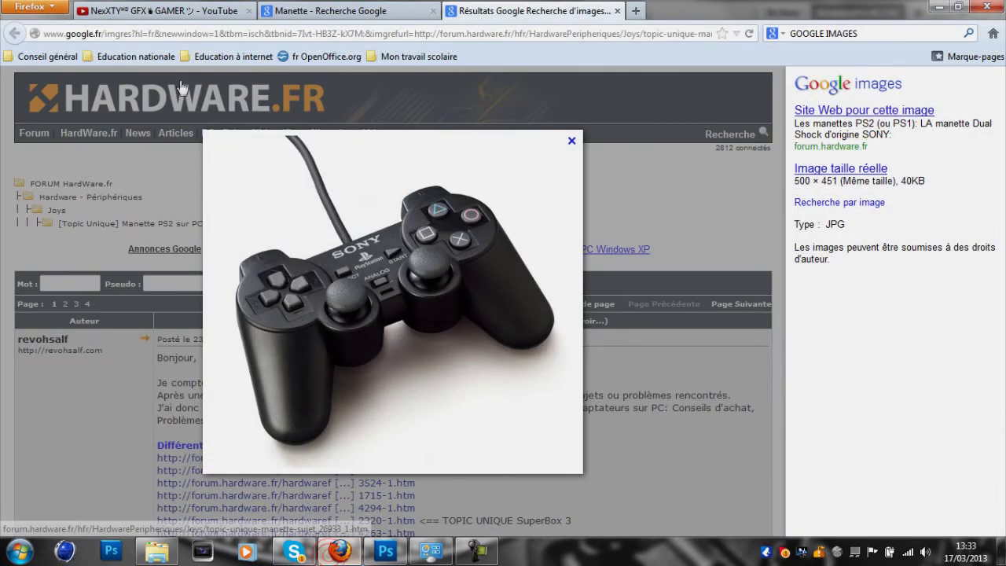
left_click(618, 11)
left_click(283, 116)
double_click(283, 115)
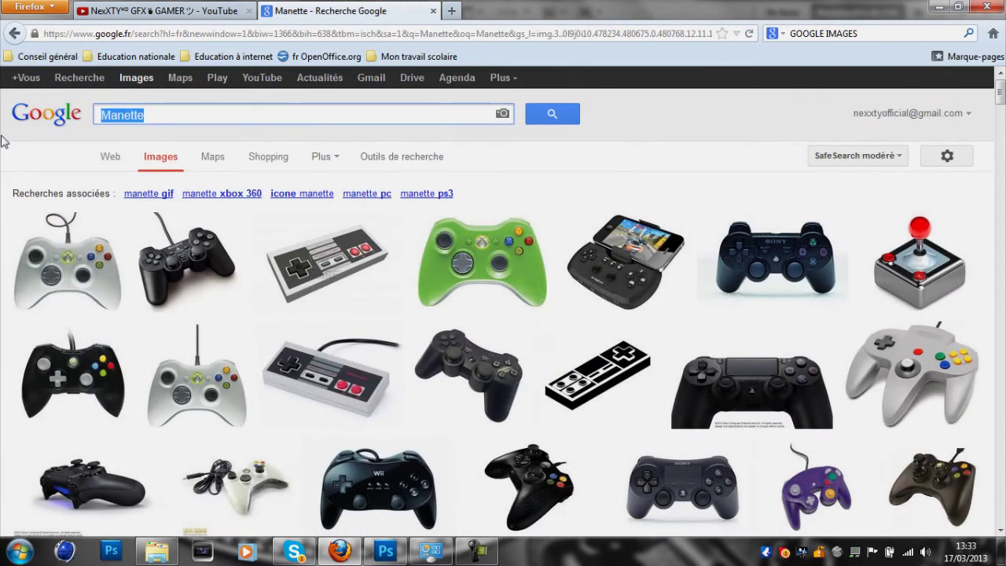
type("Souris pc")
key("Return")
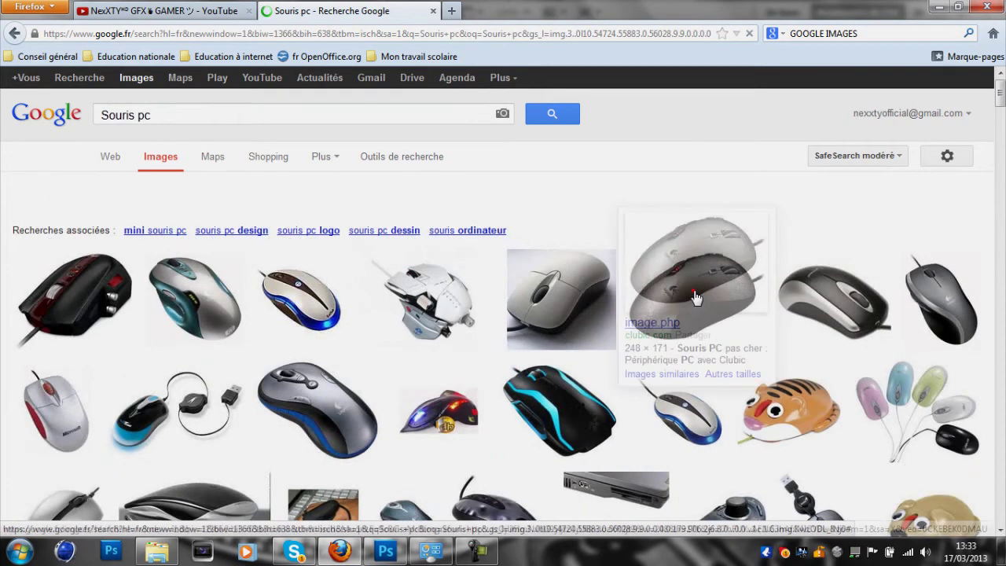
Copy the dark Logitech G500 mouse image from the search results and paste it into the Photoshop background as a new layer.
left_click(695, 297)
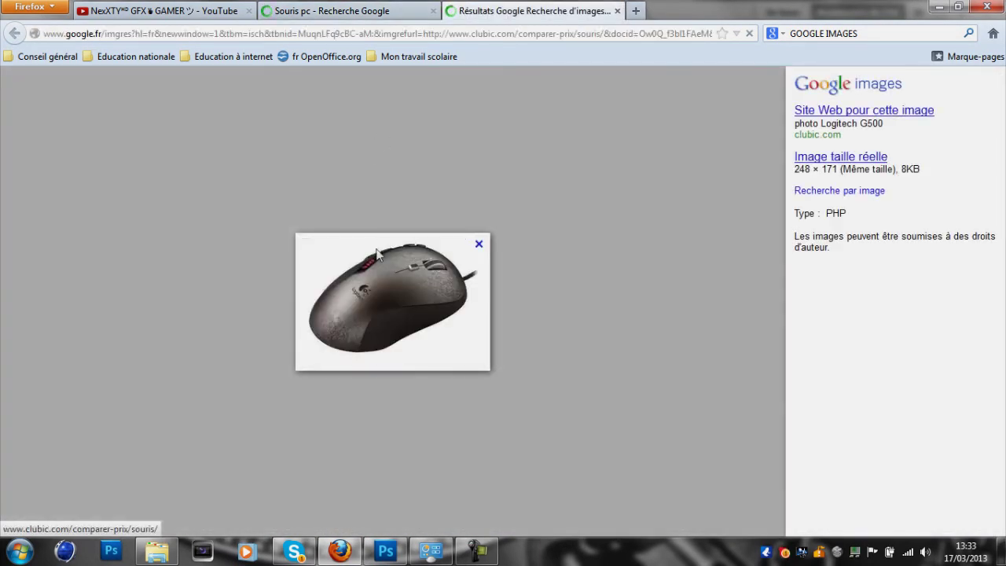
right_click(375, 269)
left_click(428, 291)
left_click(397, 553)
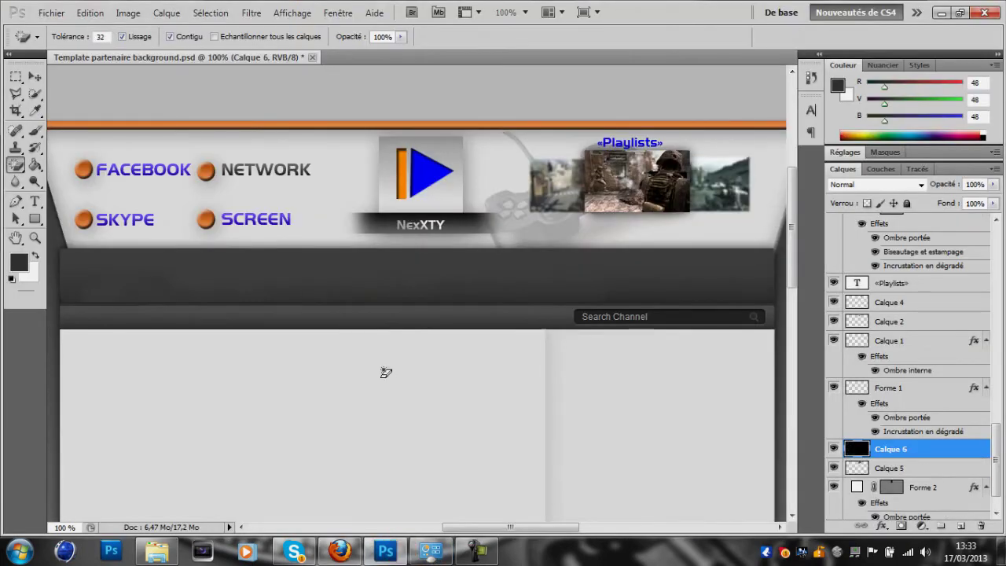
left_click(34, 77)
key("ctrl+v")
Move the mouse image over the NETWORK and SCREEN links and scale it to 67.74% by 83.63%.
left_click_drag(271, 142, 251, 129)
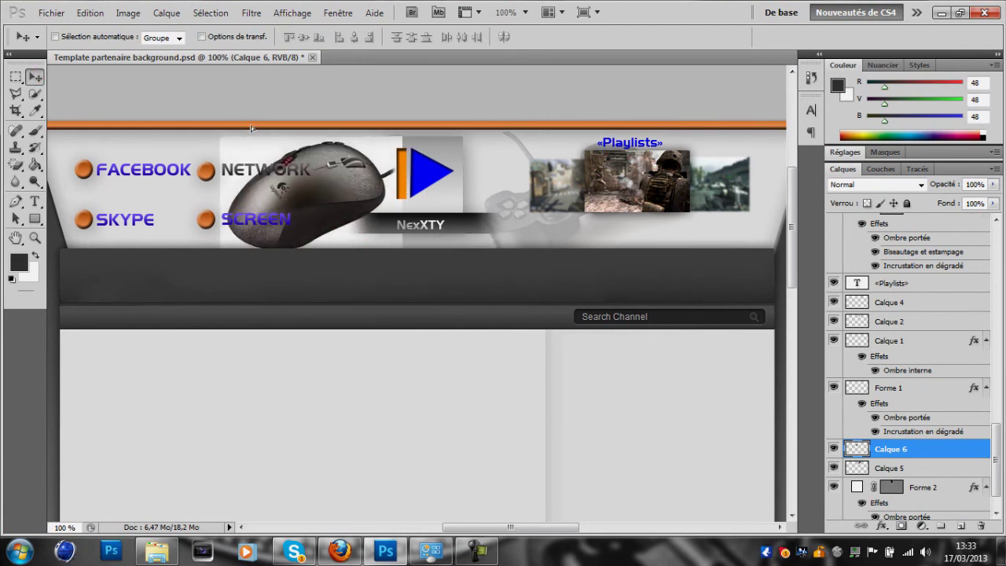
key("ctrl+t")
left_click_drag(400, 123, 341, 139)
left_click_drag(317, 197, 322, 193)
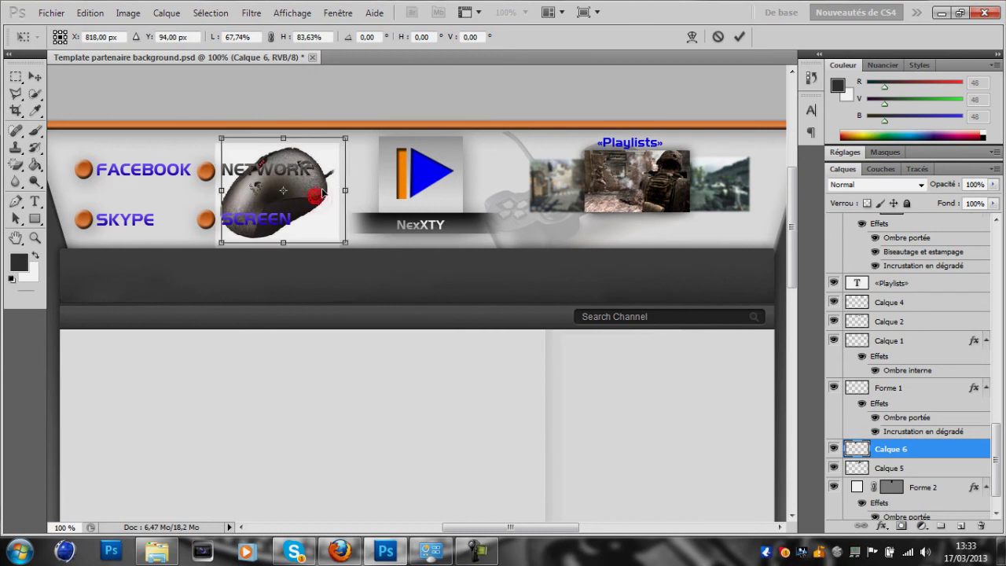
key("Return")
Erase the mouse image's white backdrop with the Magic Eraser, then tilt the mouse and shift it lower behind the links.
key("e")
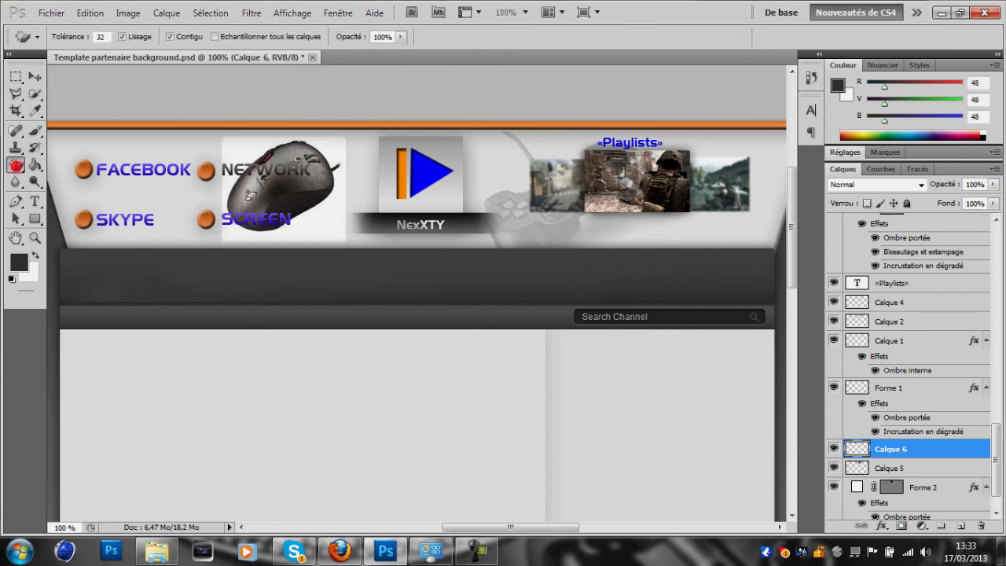
left_click(320, 220)
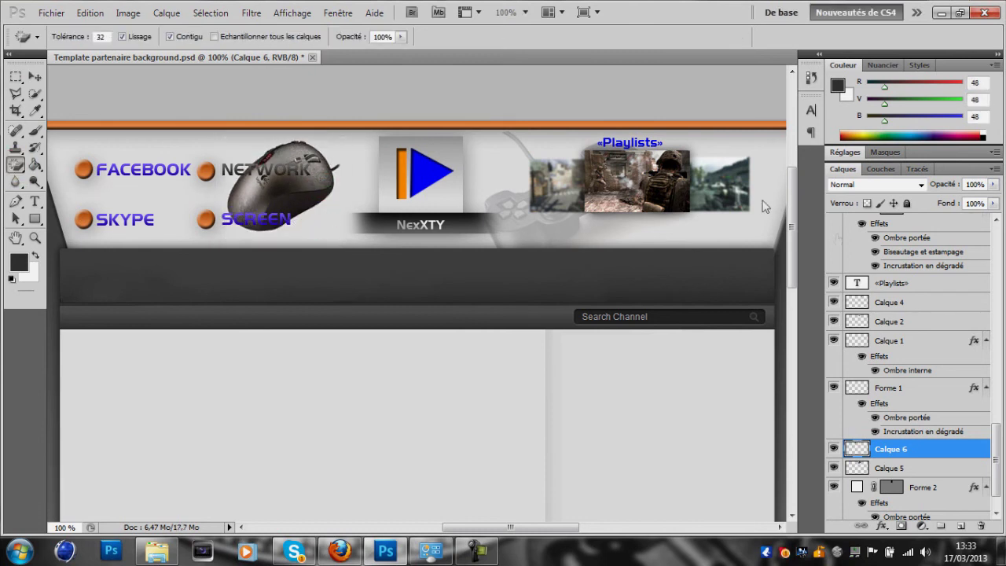
key("ctrl+t")
mouse_move(323, 149)
left_mouse_down()
mouse_move(306, 174)
mouse_move(339, 157)
left_mouse_up()
key("Return")
key("w")
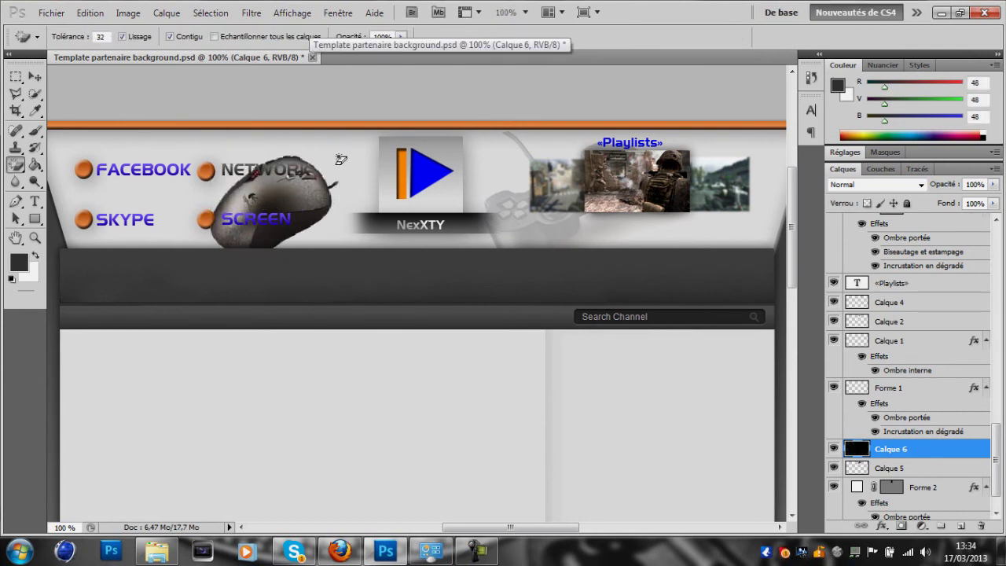
Set the opacity of the mouse layer Calque 6 to 19%.
left_click(993, 184)
left_click_drag(984, 203, 935, 206)
key("ctrl+minus")
key("ctrl+minus")
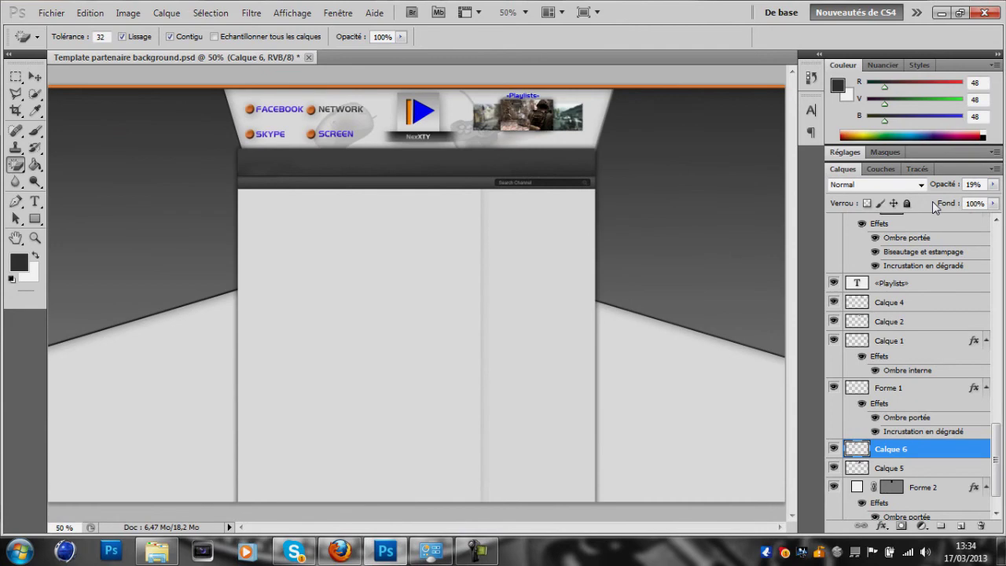
Switch to Firefox, examine the side texts and layout of the NexXTY YouTube channel's background, and return to Photoshop.
left_click(330, 553)
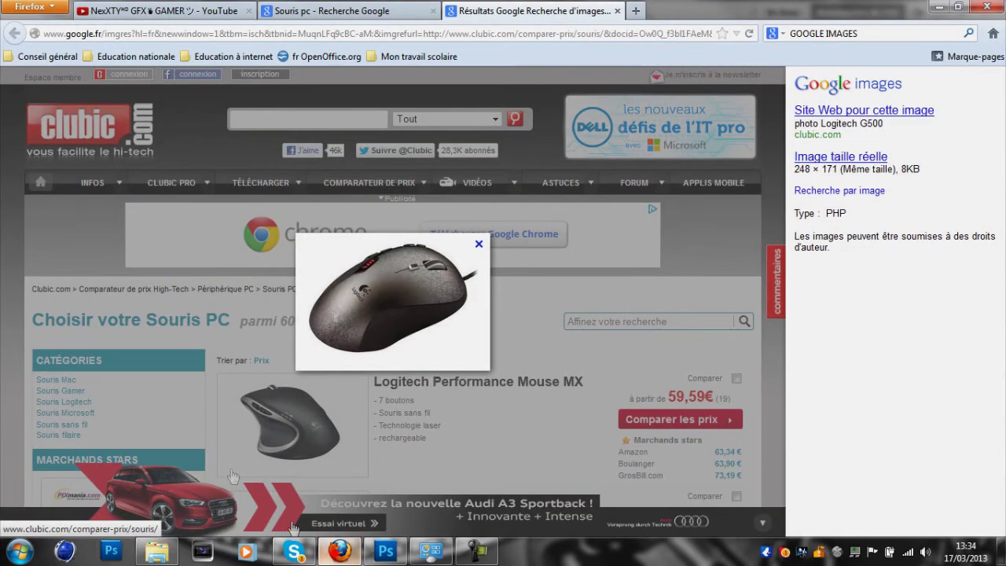
left_click(212, 21)
scroll(993, 238, "down", 10)
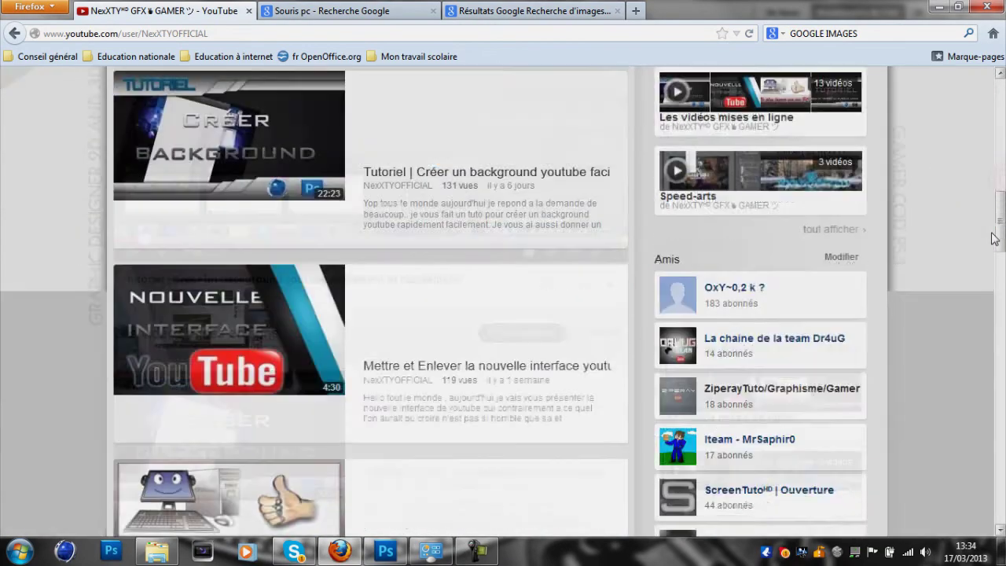
scroll(993, 238, "up", 10)
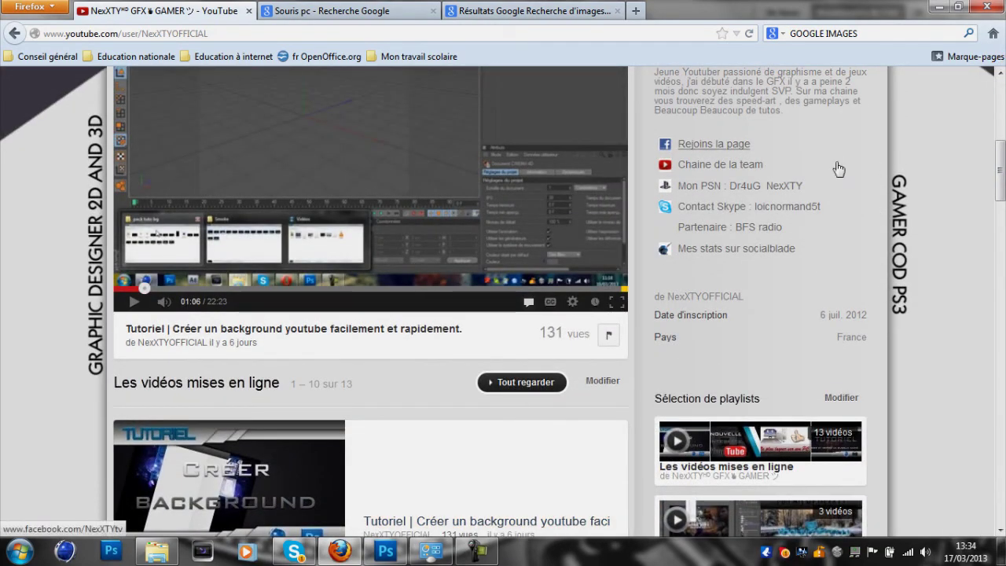
left_click(385, 550)
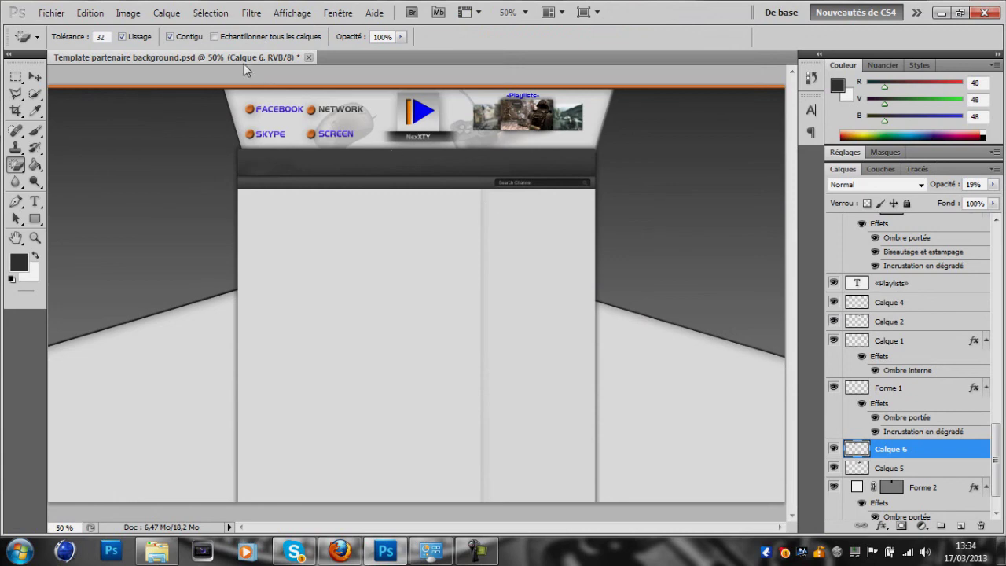
Examine the Save As options with the libraries as destination and the list of file formats, then close without saving.
left_click(52, 13)
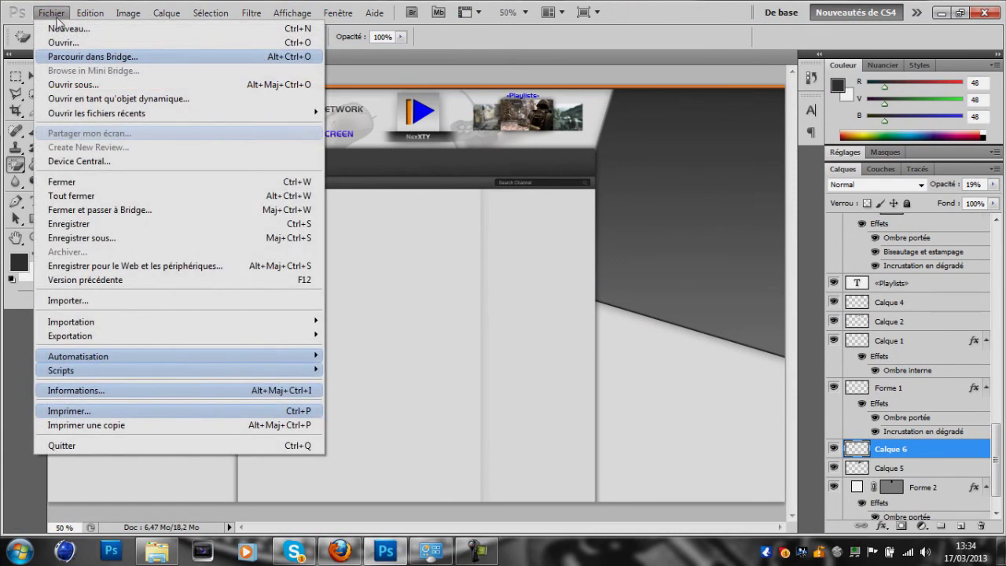
left_click(86, 237)
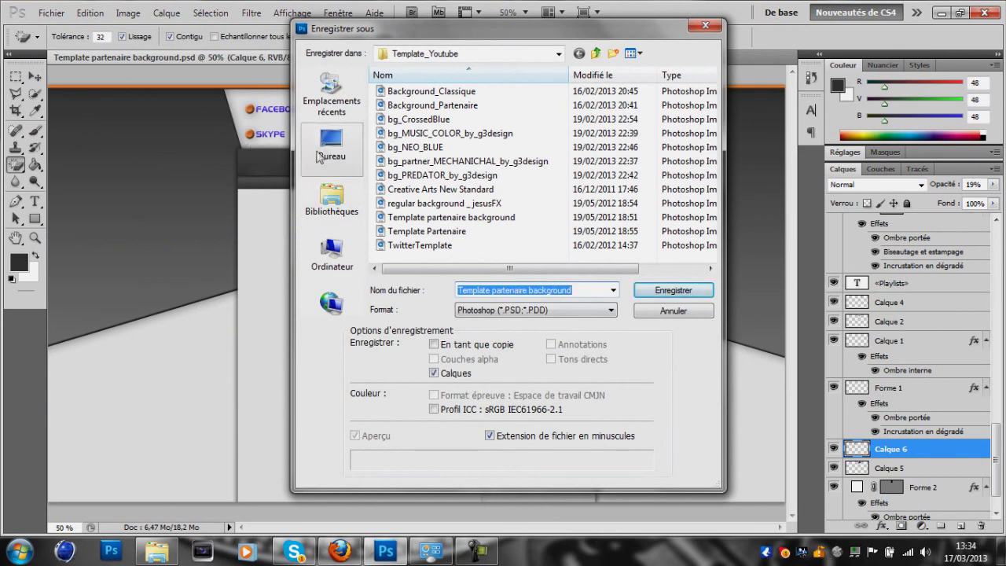
left_click(333, 206)
left_click(529, 309)
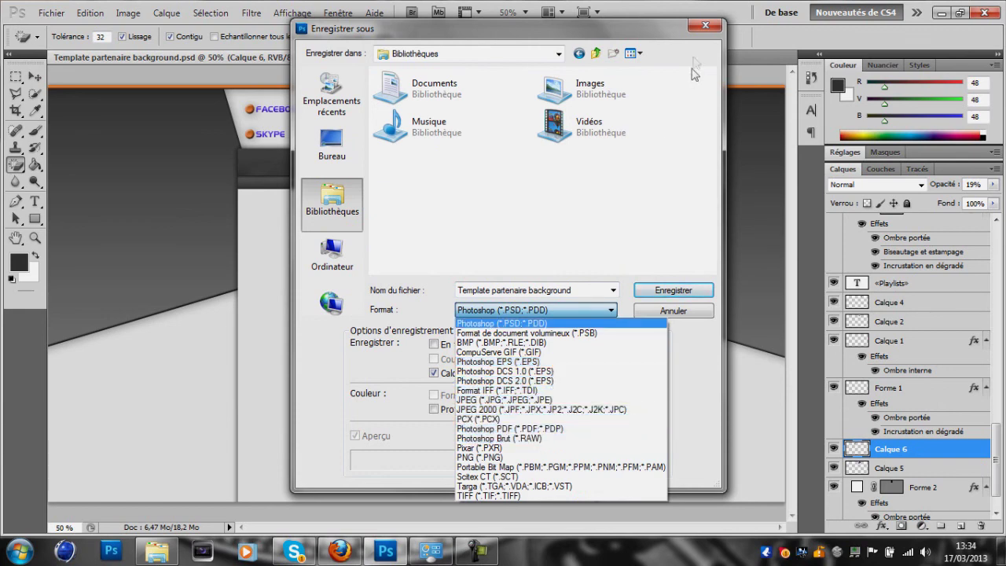
left_click(709, 28)
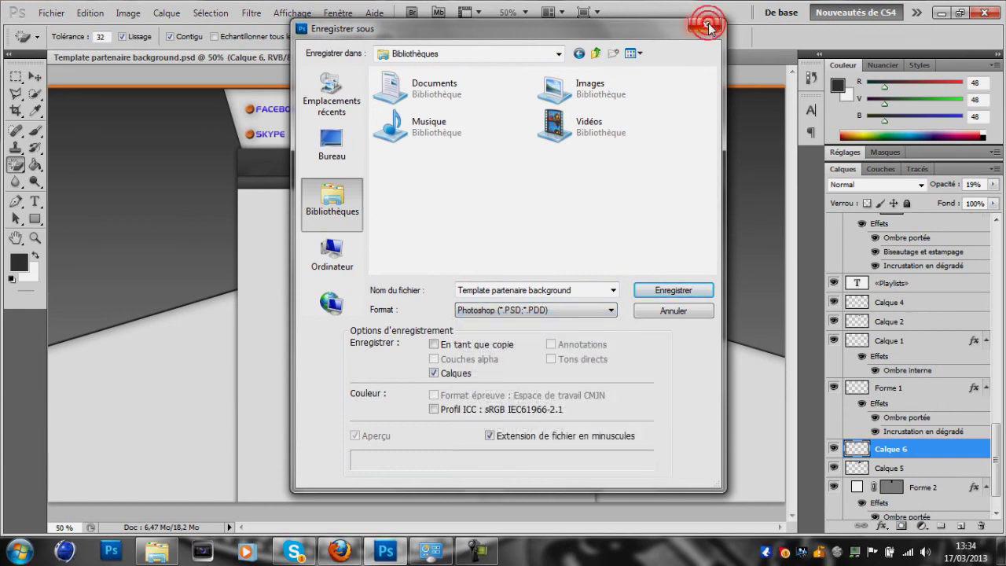
left_click(708, 28)
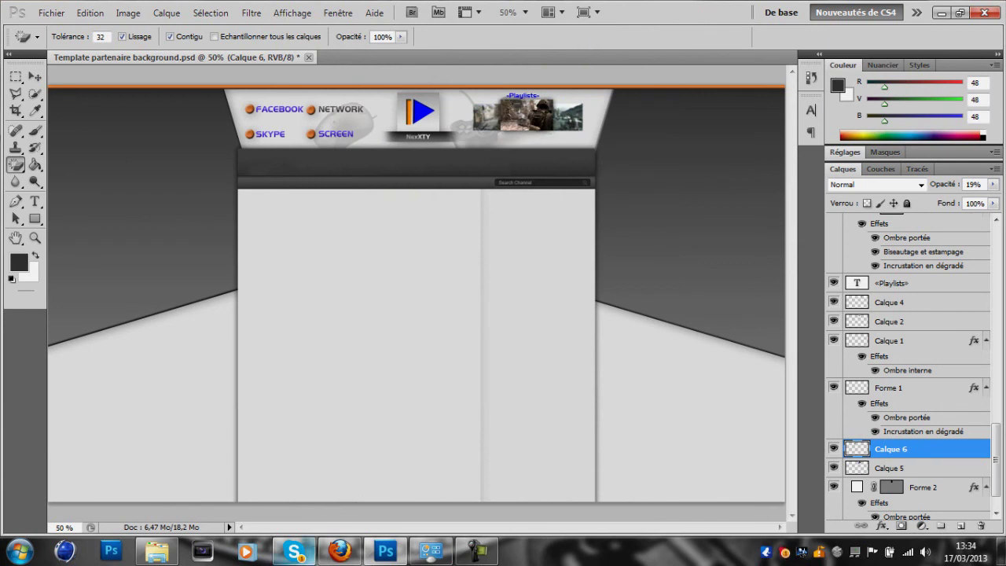
Examine the Save for Web and Devices settings with the PNG-24 preset, then cancel the export.
left_click(54, 14)
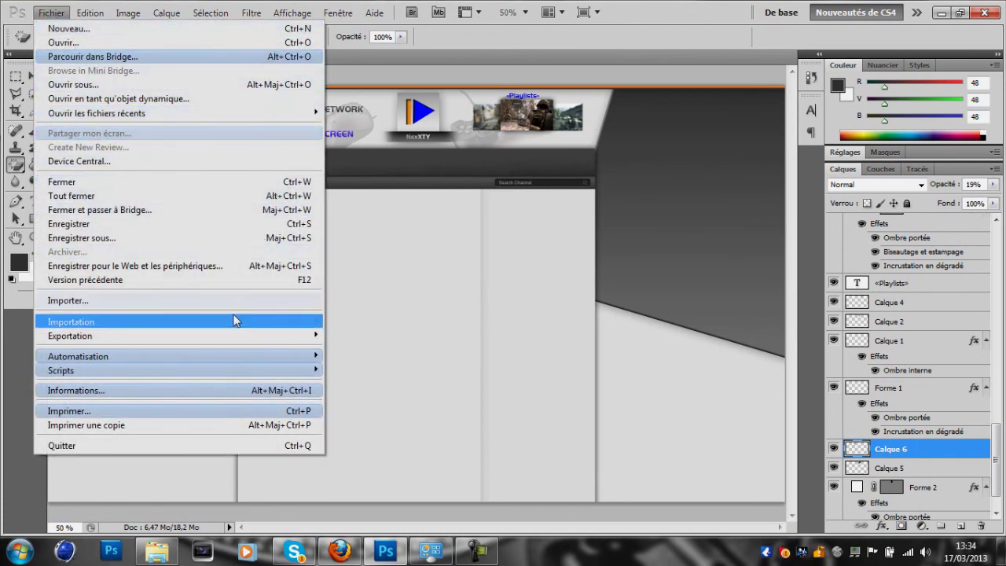
left_click(249, 266)
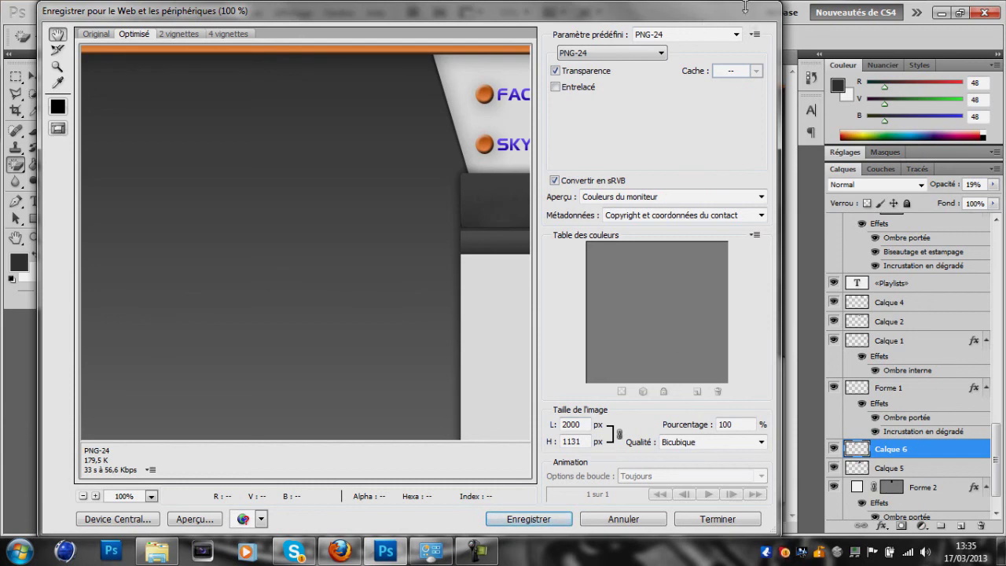
left_click(644, 523)
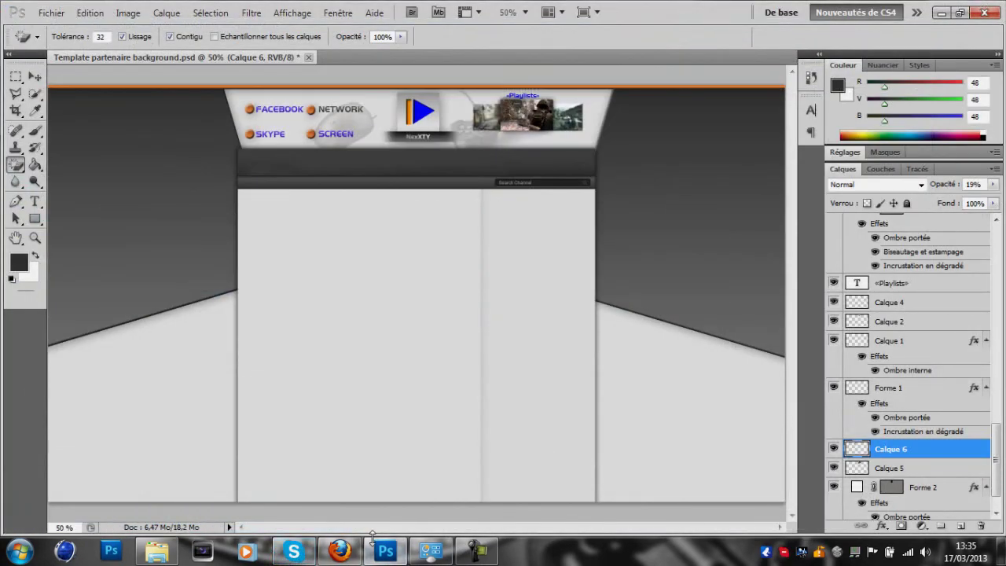
mouse_move(344, 555)
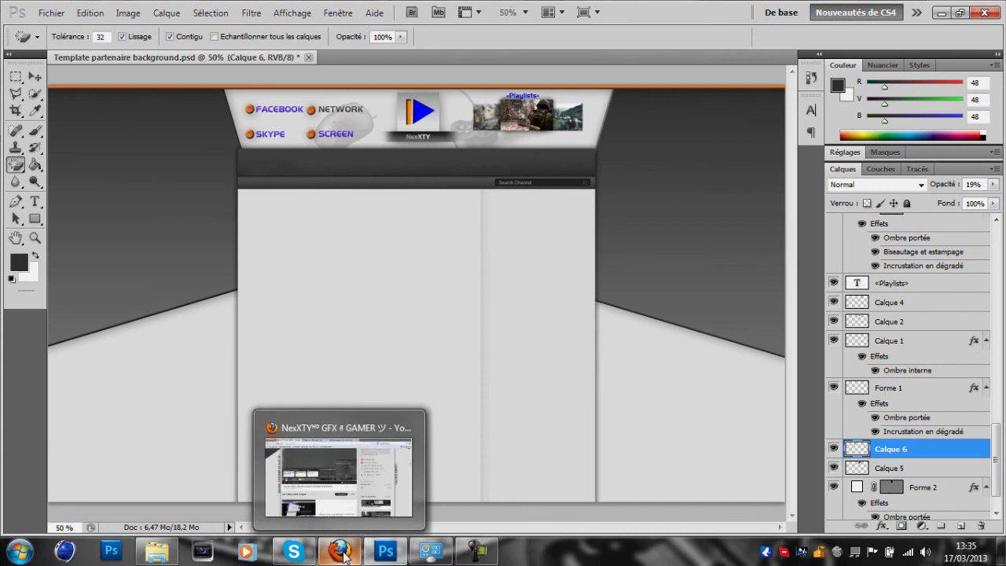
left_click(35, 75)
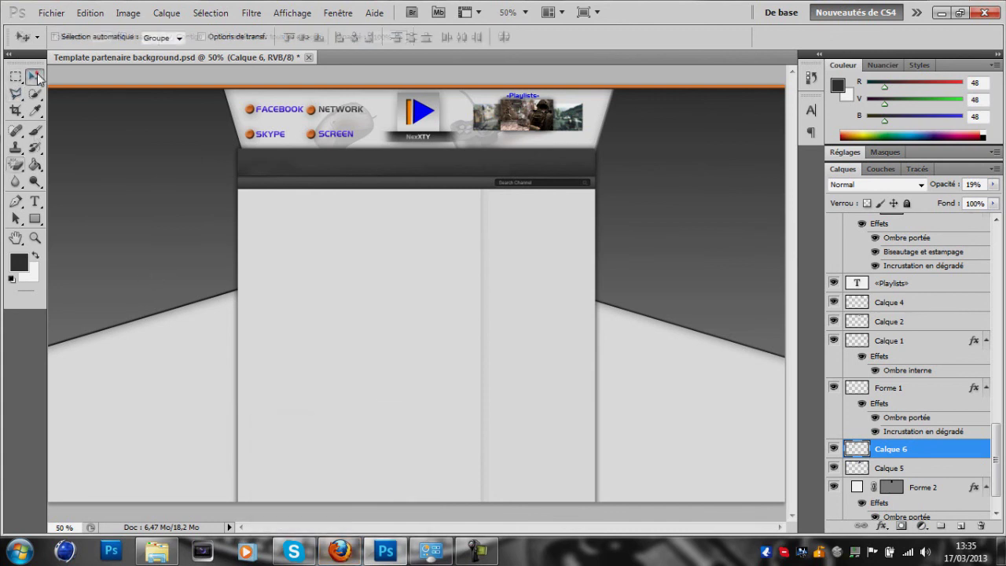
left_click(19, 77)
left_click(34, 76)
left_click(33, 92)
left_click(17, 93)
left_click(29, 80)
left_click(15, 76)
left_click(16, 92)
left_click(16, 110)
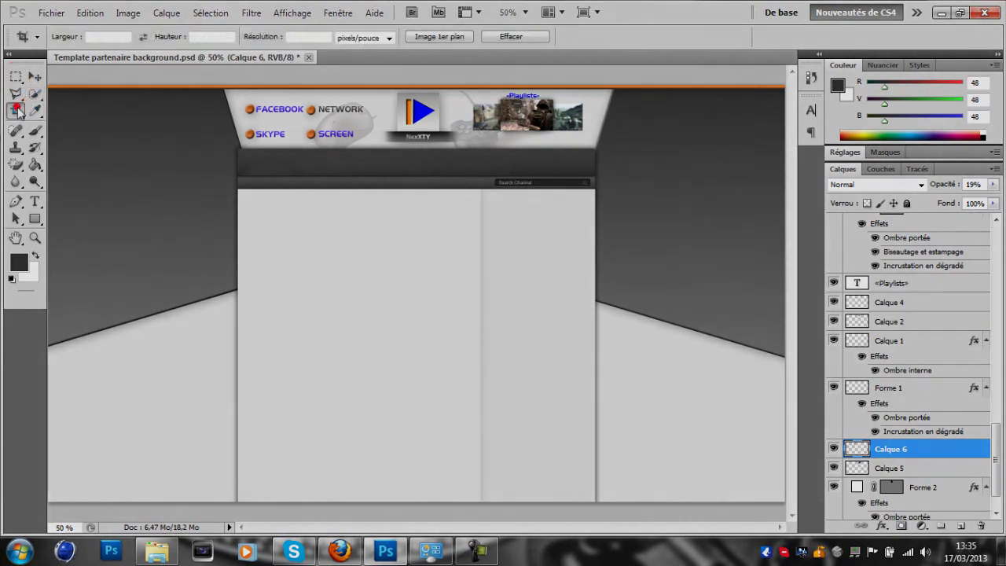
left_click(36, 110)
left_click(15, 130)
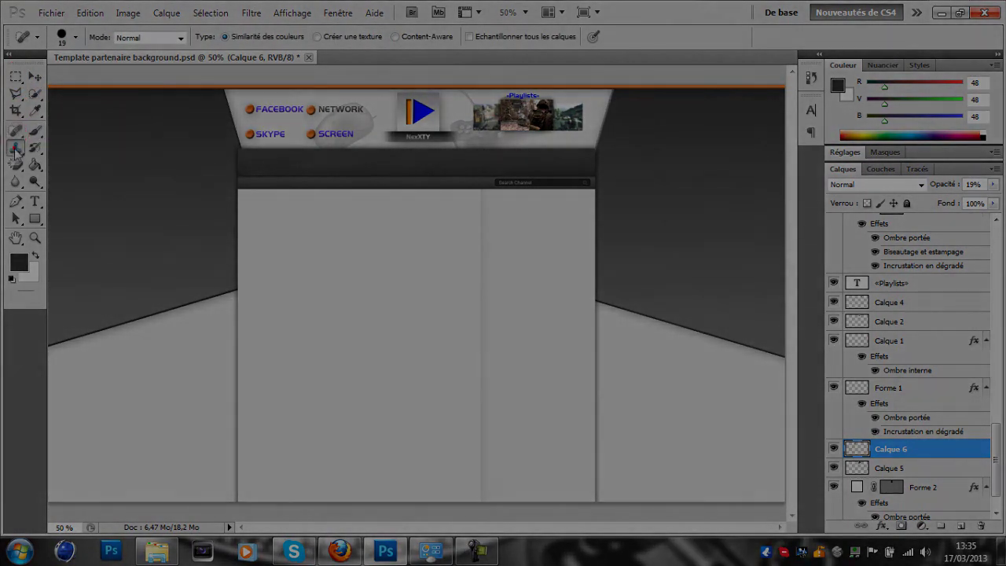
left_click(15, 147)
left_click(34, 181)
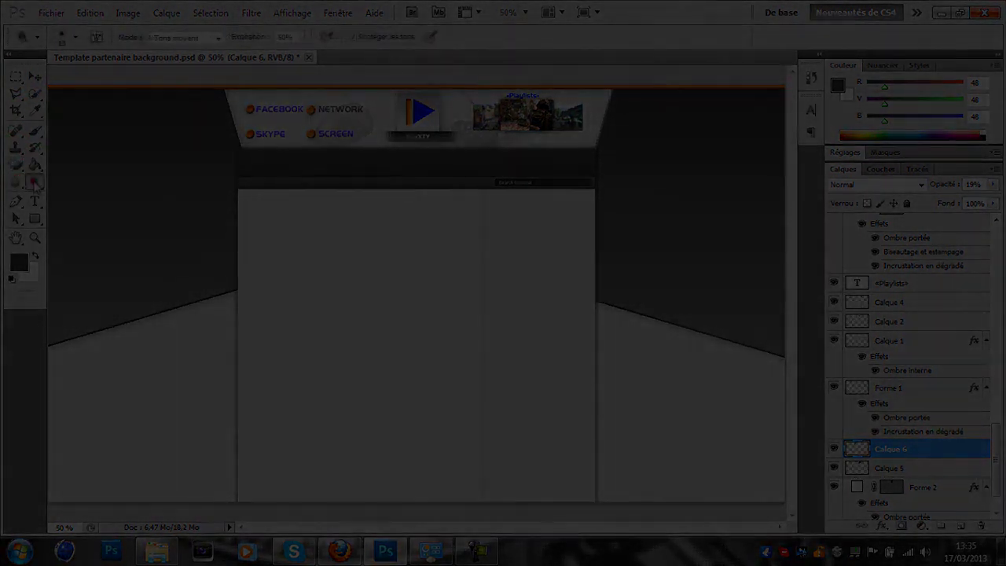